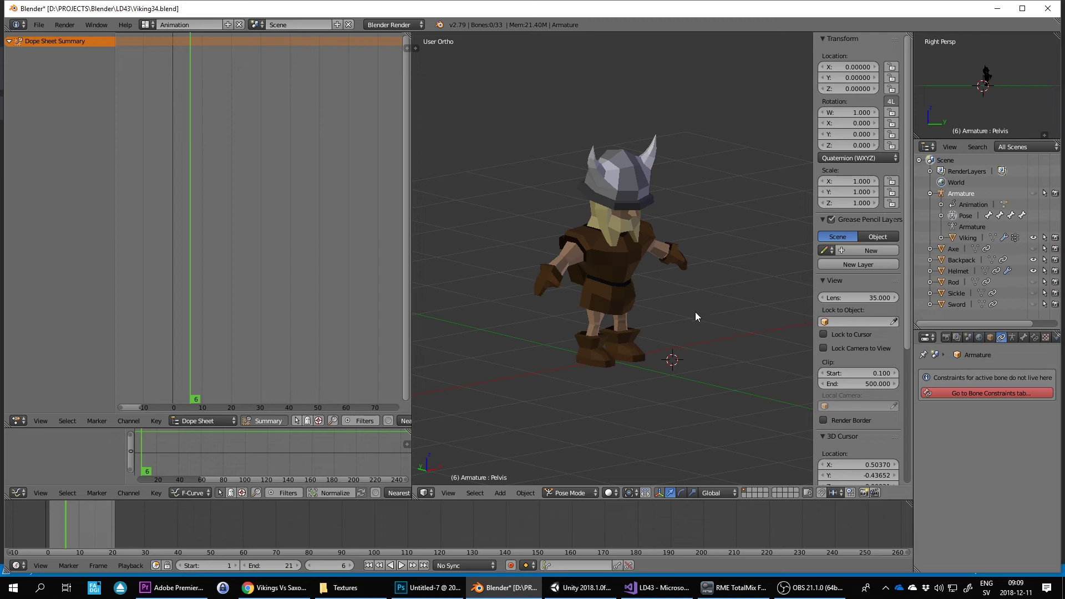
# - Leave Blender and bring the Unity BLOT game project to the front
pyautogui.click(580, 587)
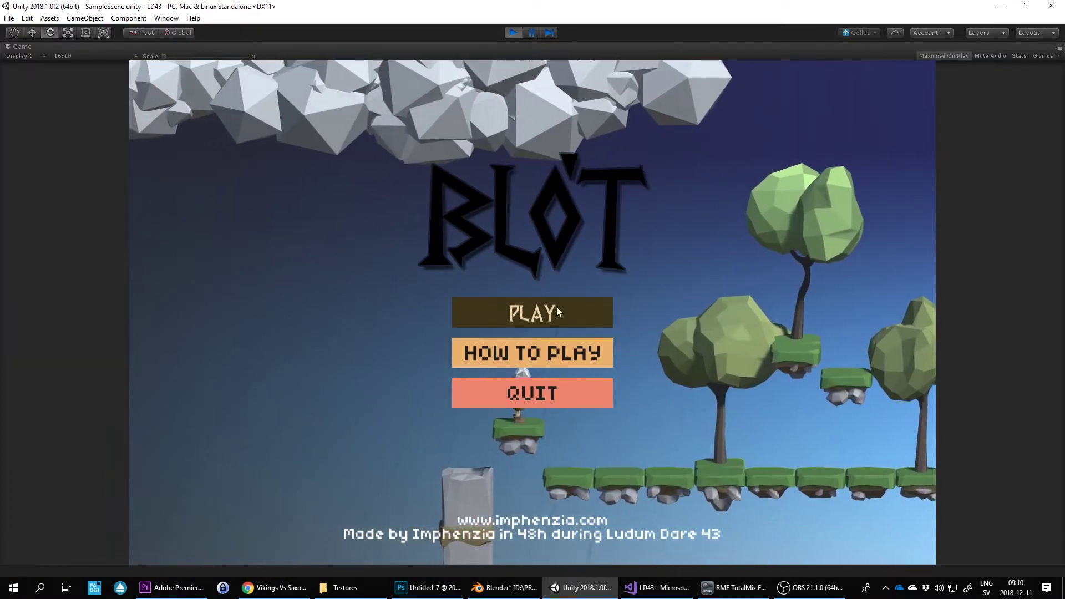
# - Playtest the level, chopping the tree and walking the Viking both ways, then show the Saxon references
pyautogui.click(556, 307)
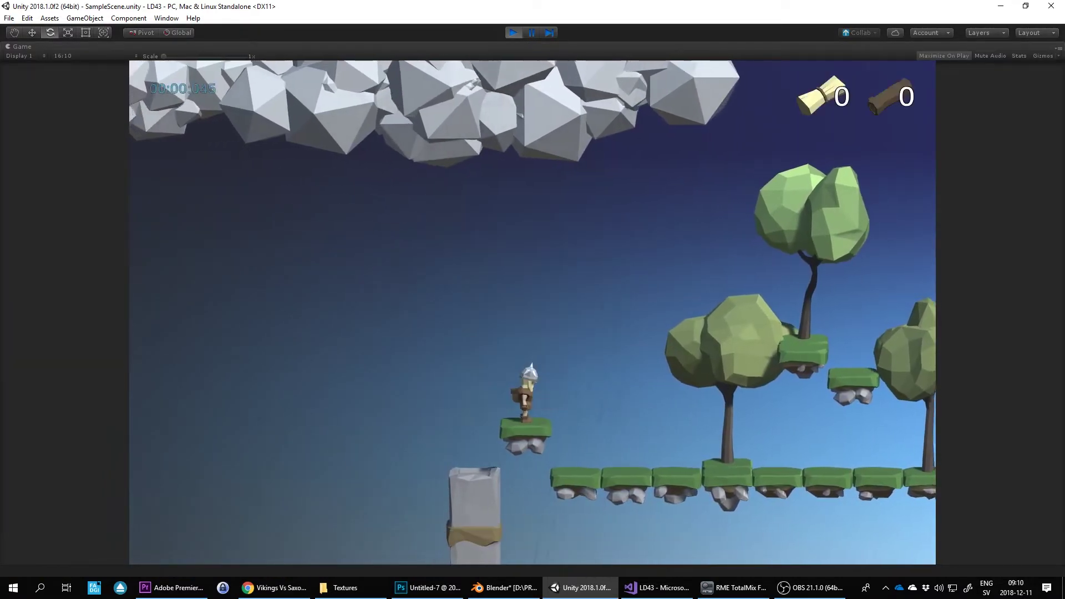
pyautogui.press('Right')
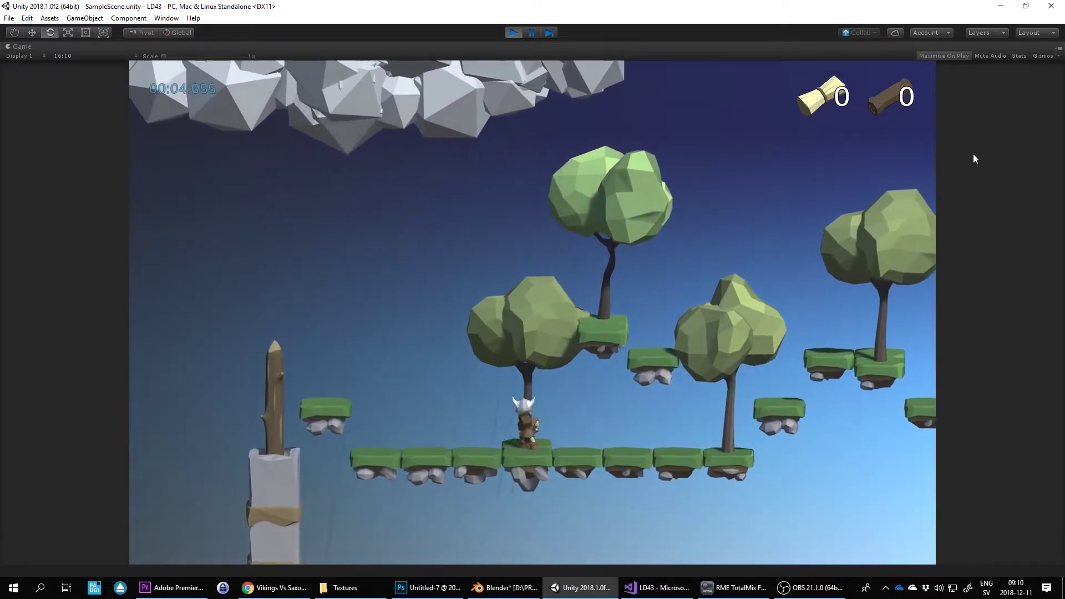
pyautogui.press('space')
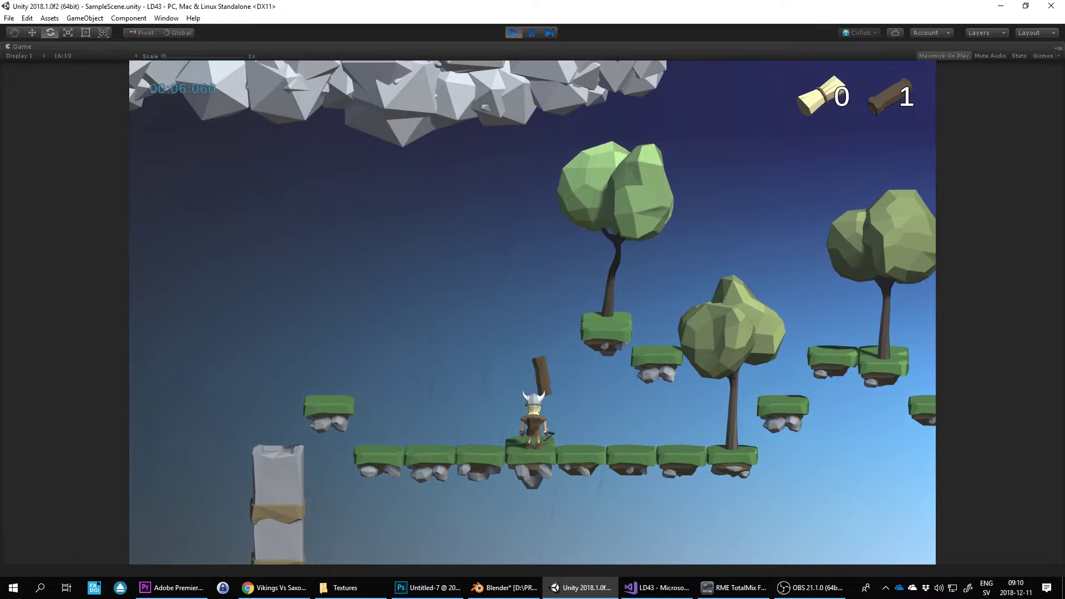
pyautogui.press('Right')
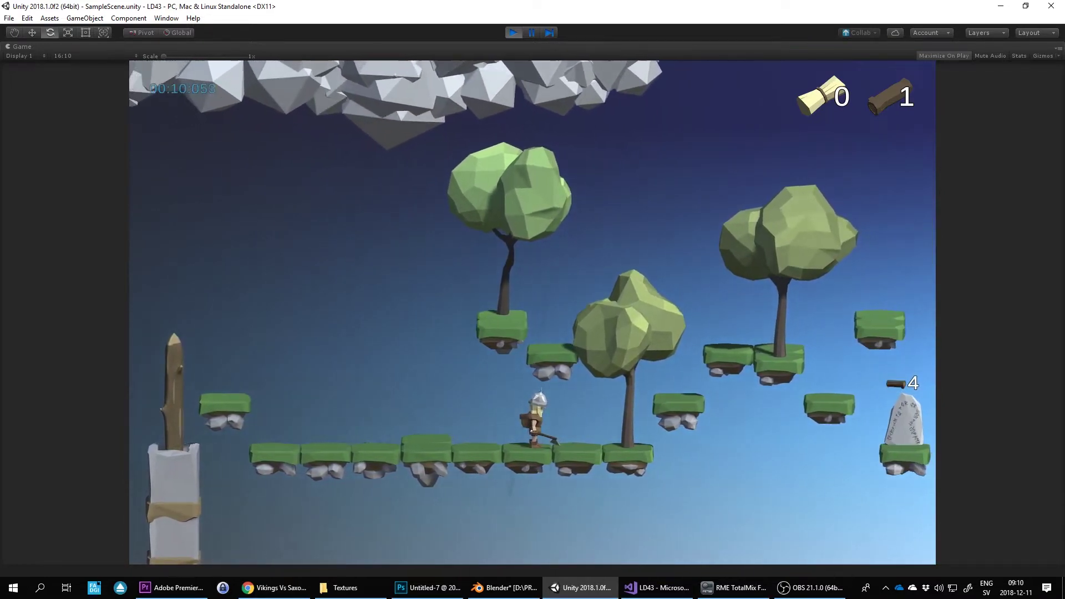
pyautogui.press('Left')
pyautogui.press('Right')
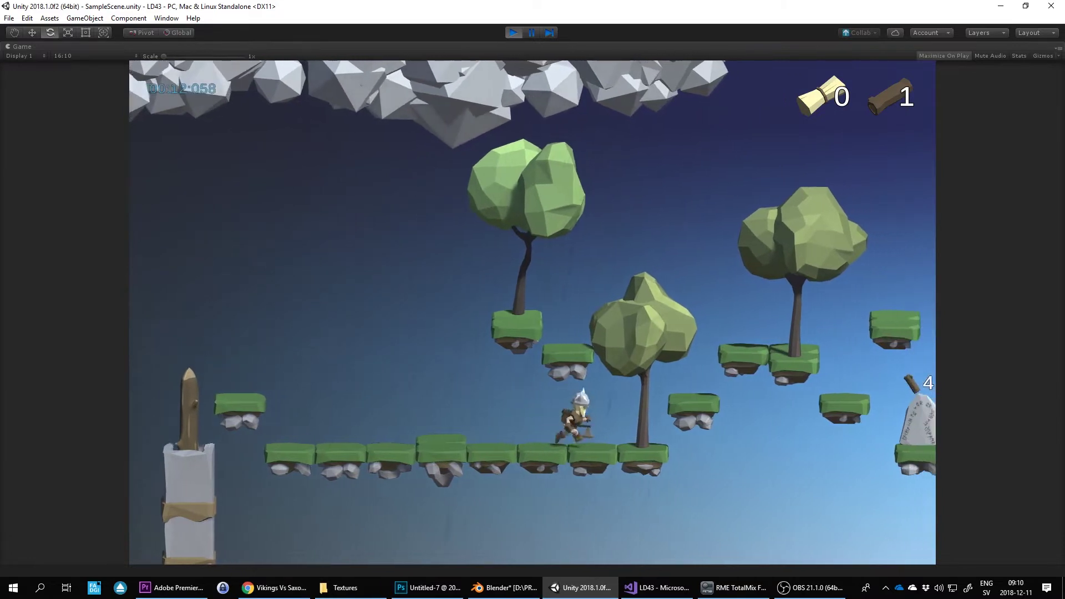
pyautogui.press('Left')
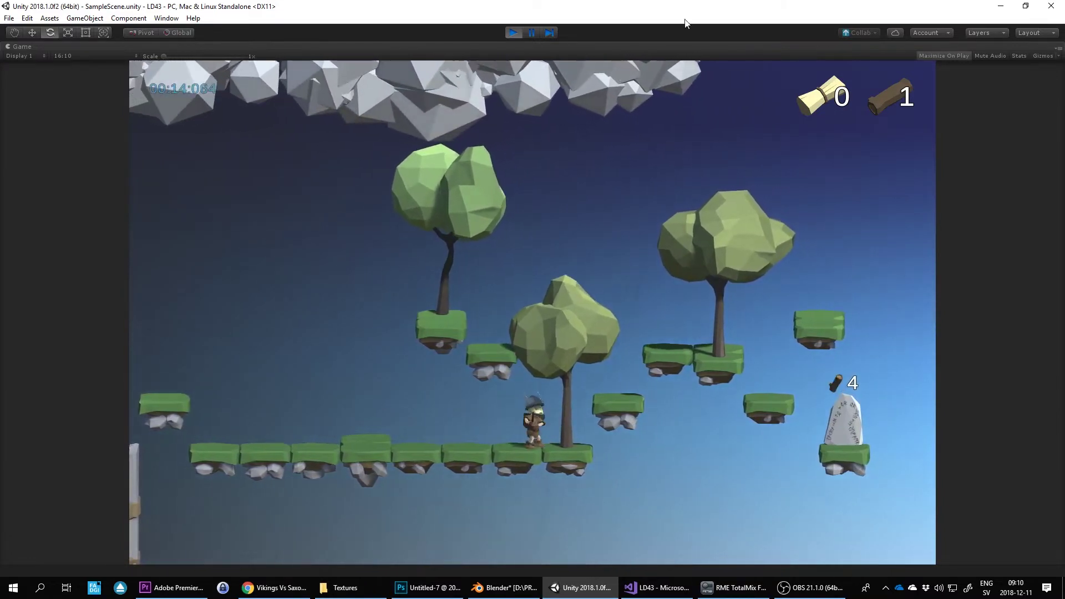
pyautogui.click(513, 32)
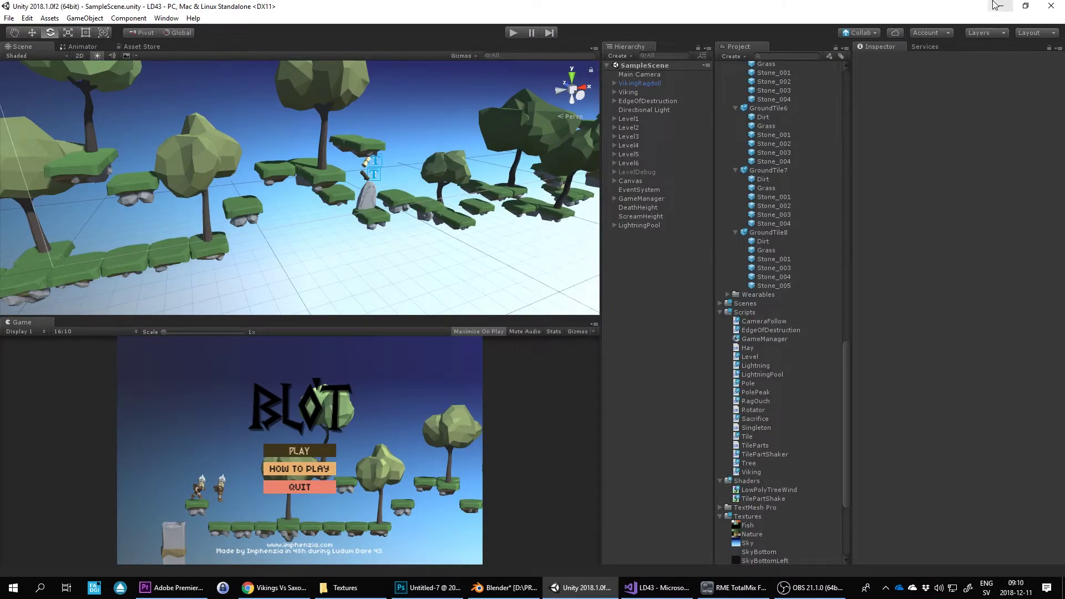
pyautogui.click(427, 588)
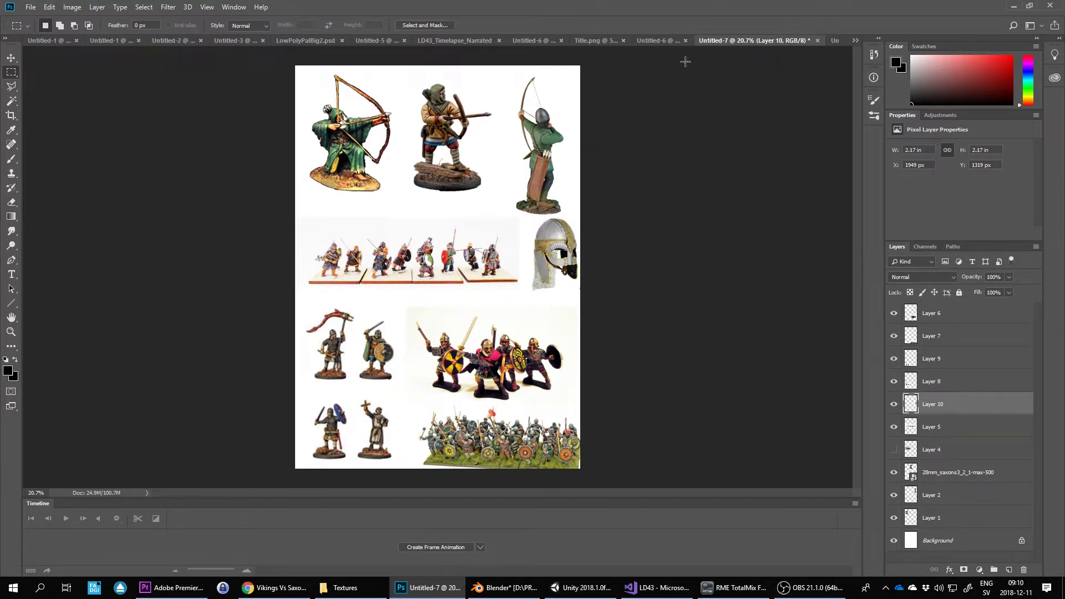
# - Show the Untitled-7 sheet of Viking model renders and zoom in slightly
pyautogui.click(835, 40)
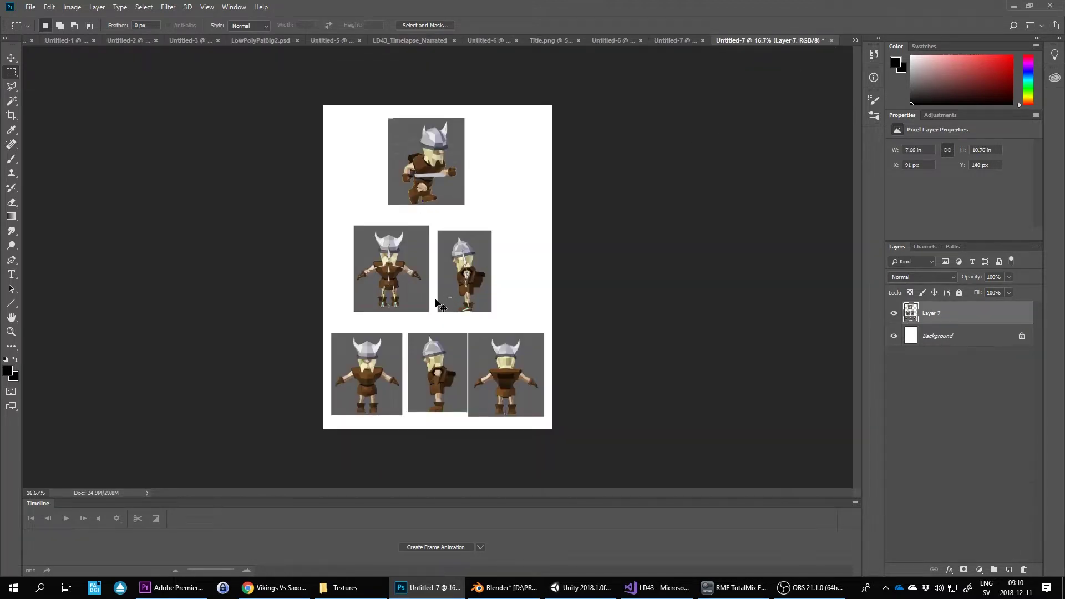
pyautogui.keyDown('alt'); pyautogui.scroll(1, 437, 304); pyautogui.keyUp('alt')
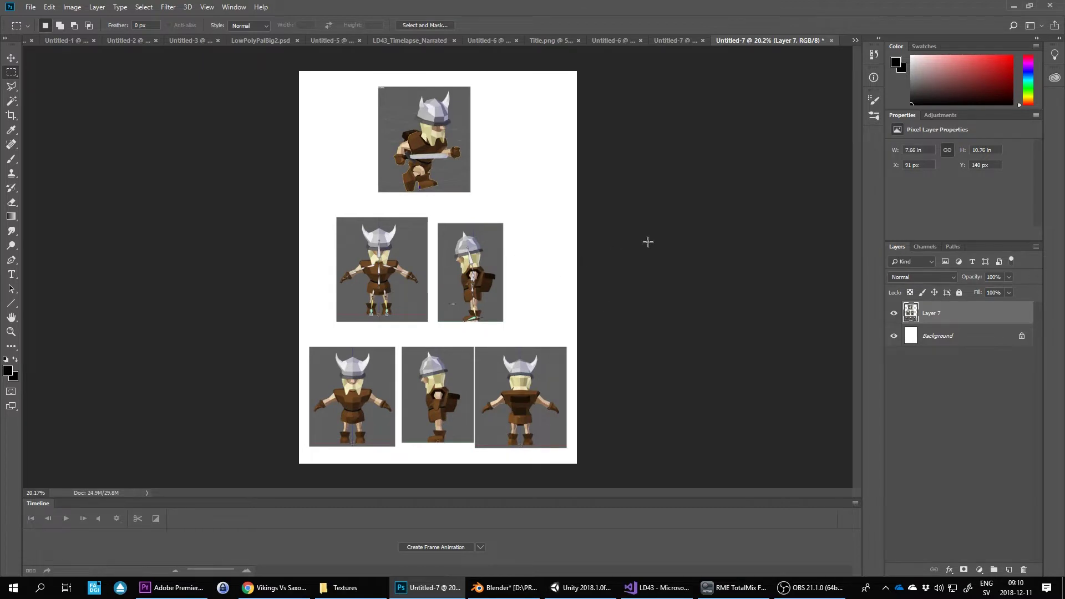
# - Switch from Photoshop to Blender and maximize the Blender window
pyautogui.click(1013, 6)
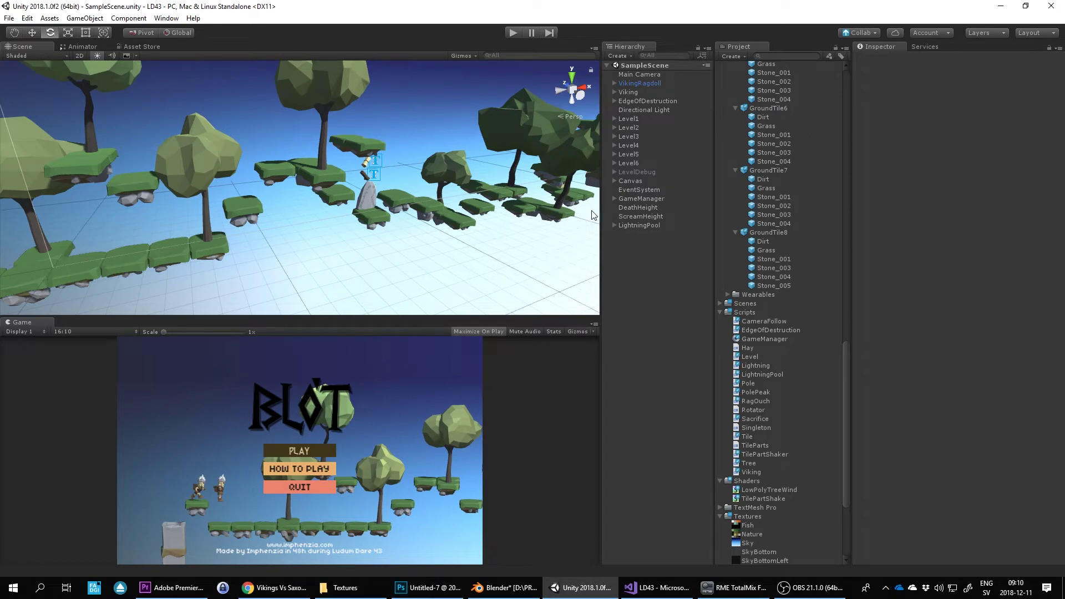
pyautogui.click(502, 587)
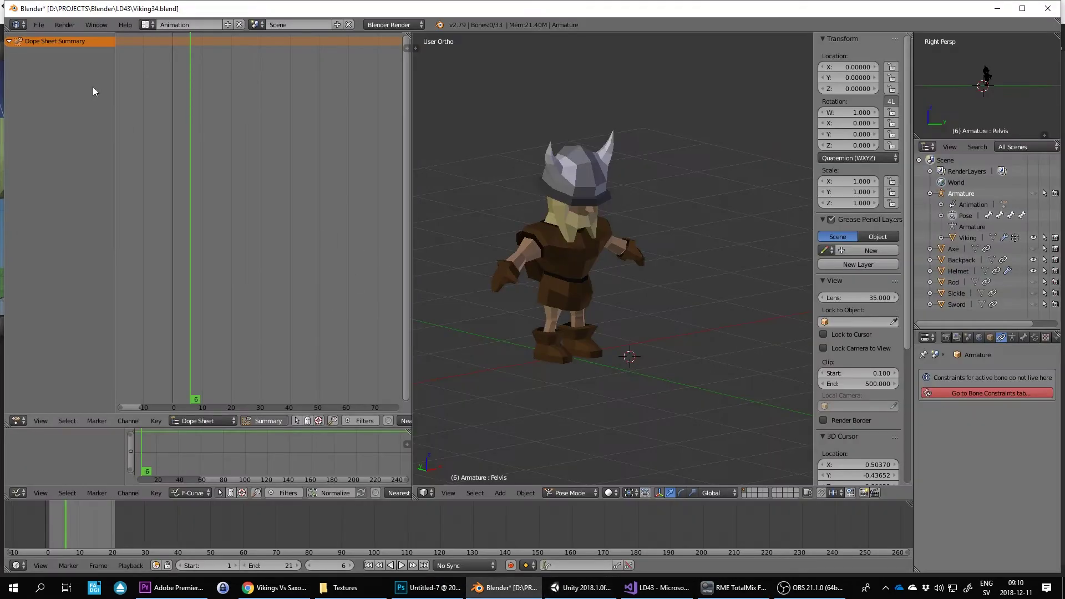
pyautogui.doubleClick(157, 10)
# - Reload the start-up file for a fresh default cube scene and start Screencast Keys display
pyautogui.click(34, 20)
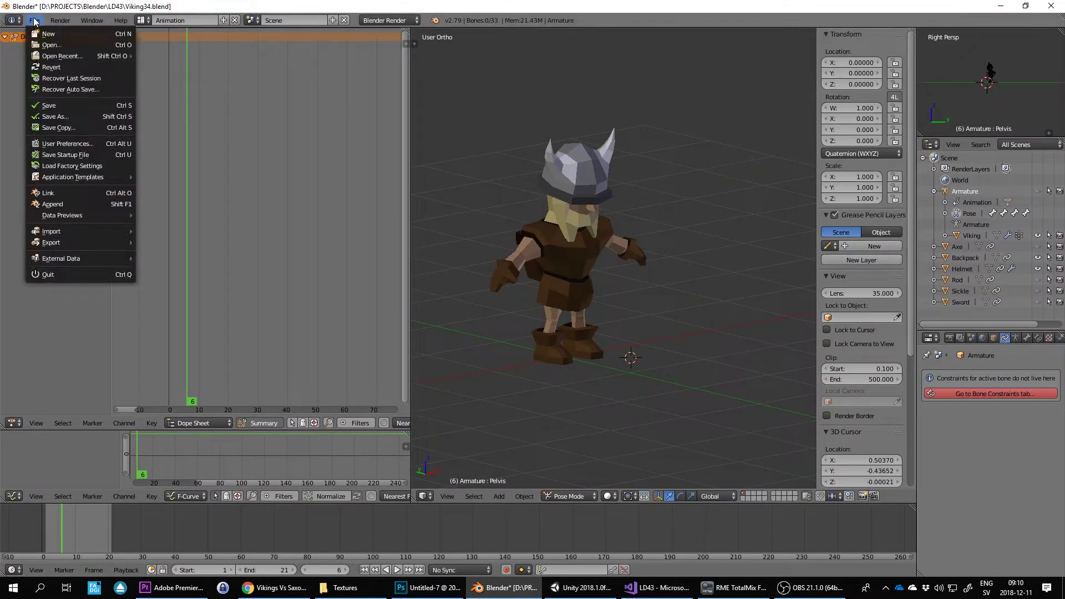
pyautogui.click(45, 26)
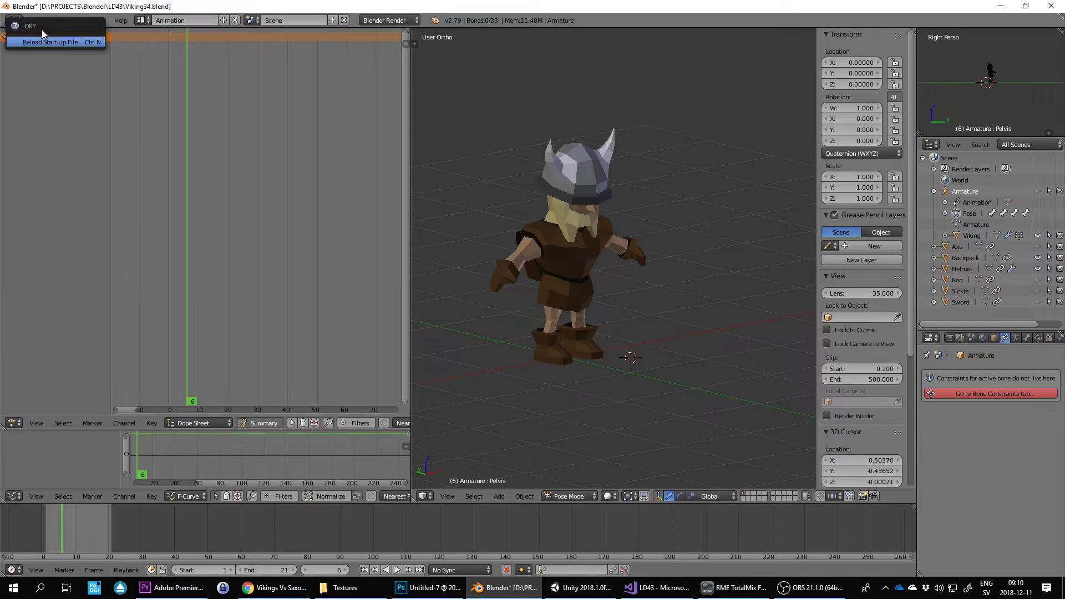
pyautogui.click(41, 42)
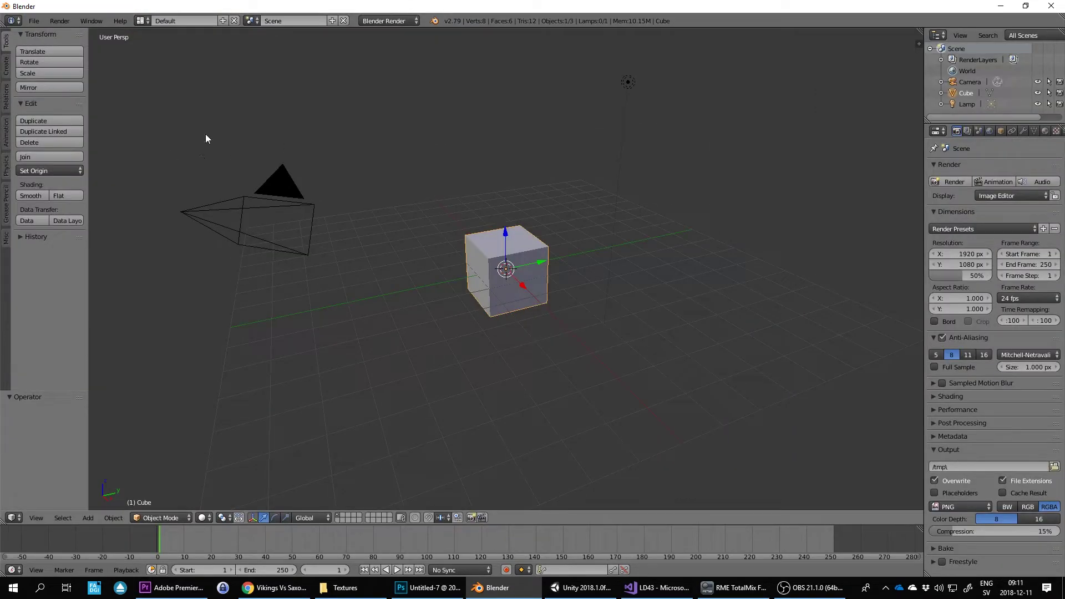
pyautogui.press('n')
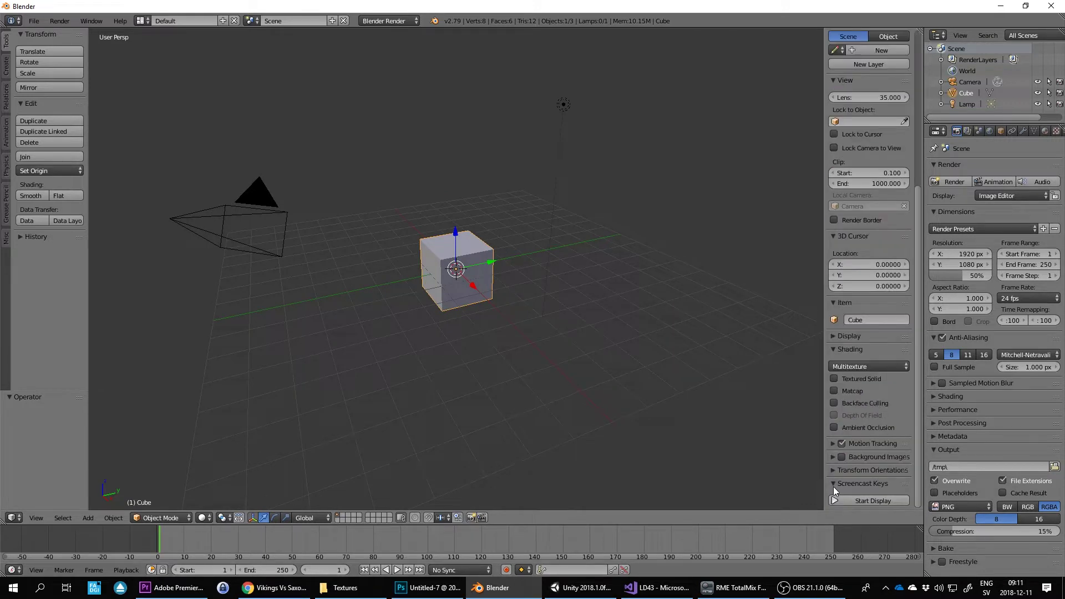
pyautogui.click(842, 500)
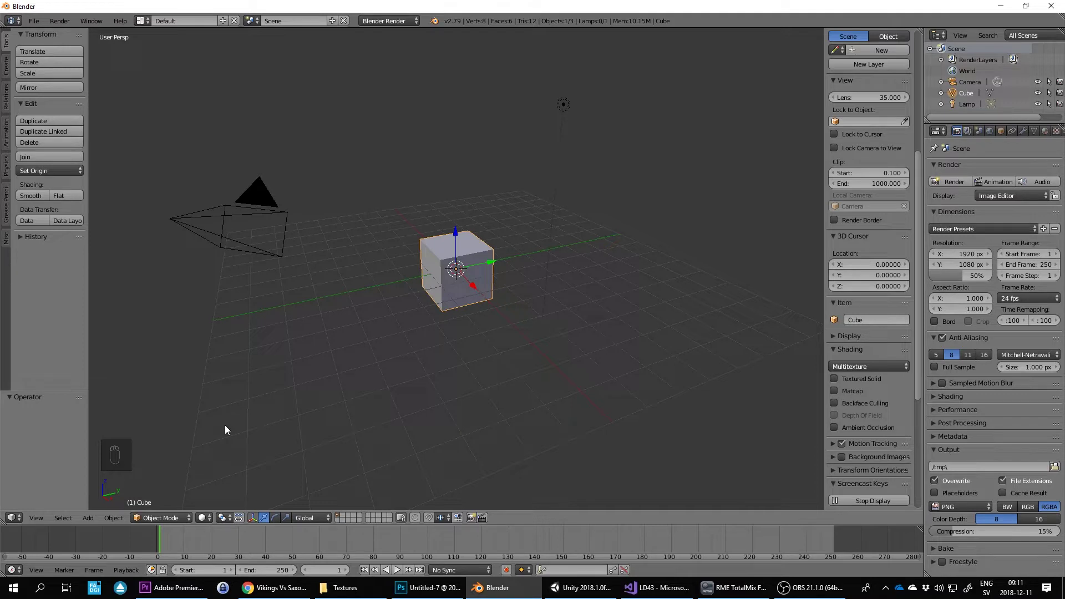
# - Delete the camera and the lamp, leaving only the default cube
pyautogui.rightClick(264, 188)
pyautogui.press('Delete')
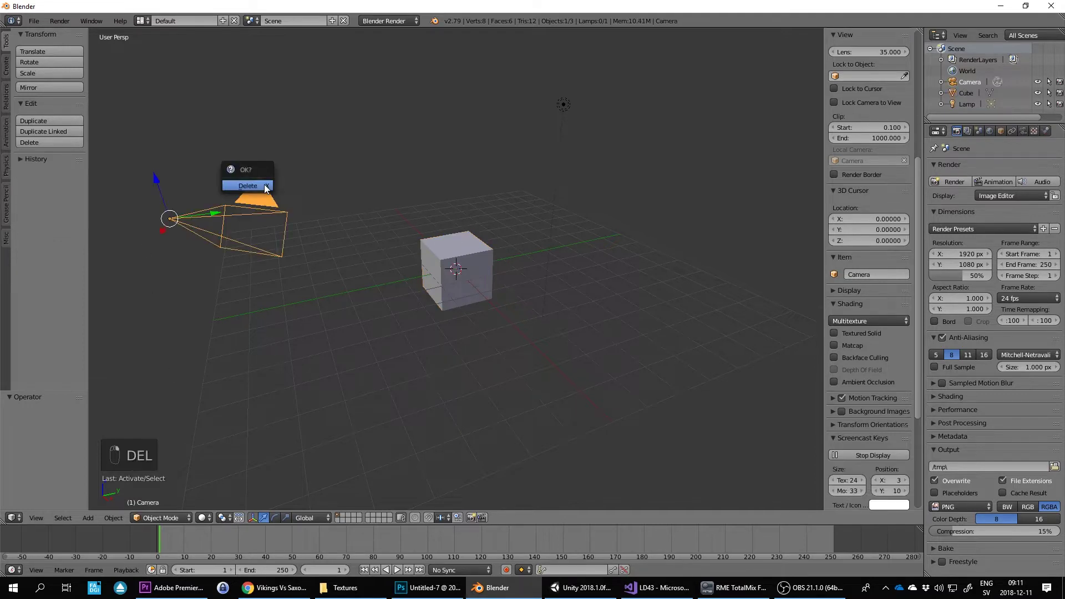
pyautogui.click(265, 188)
pyautogui.rightClick(563, 104)
pyautogui.press('Delete')
pyautogui.click(563, 99)
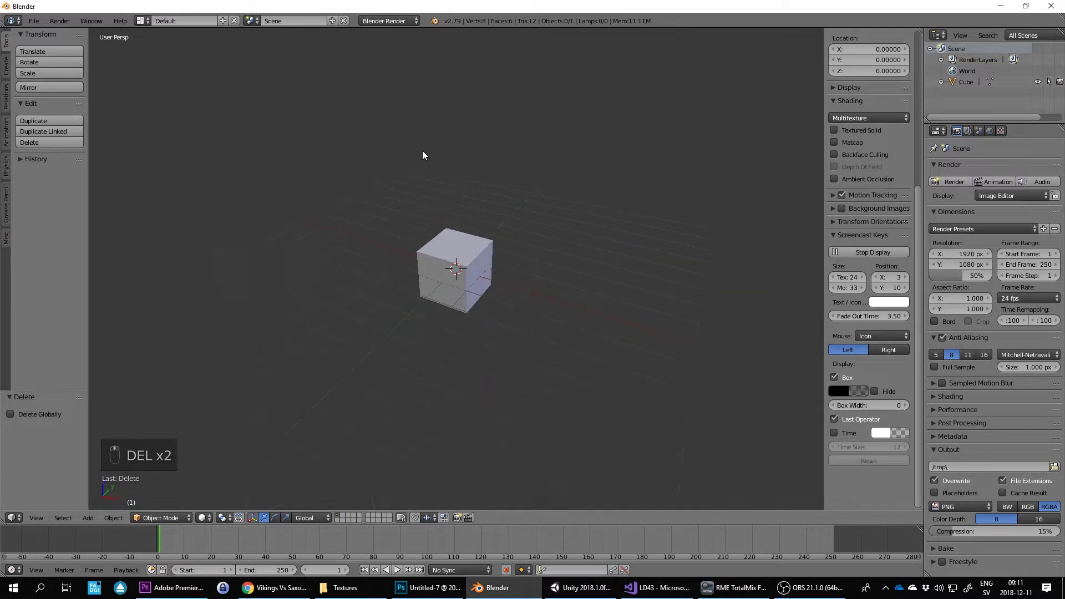
# - Inspect the cube from front and angled views, switching to orthographic projection
pyautogui.press('KP_1')
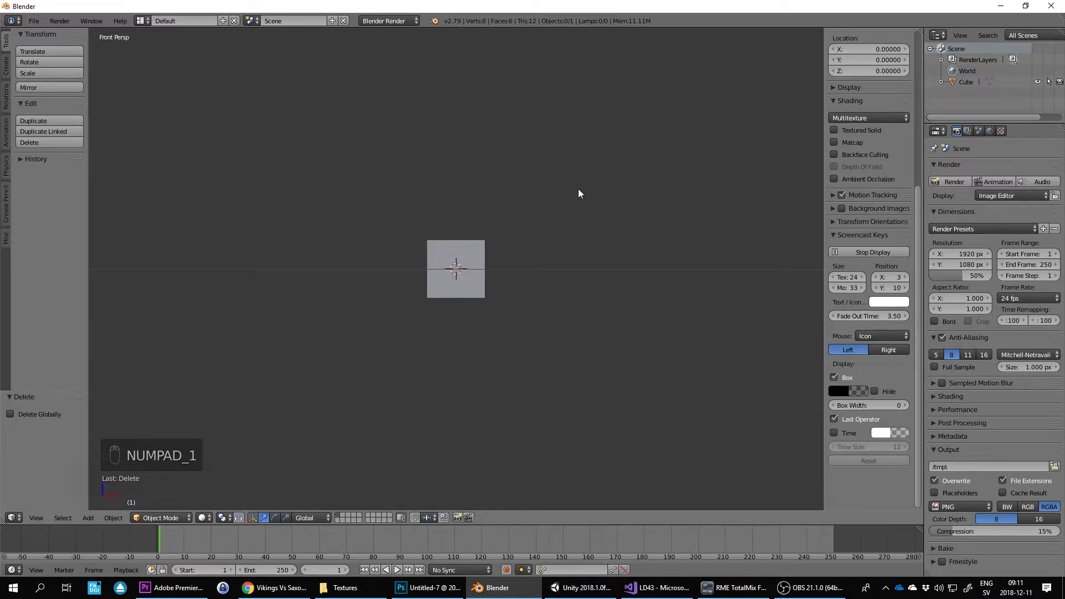
pyautogui.moveTo(578, 193); pyautogui.dragTo(557, 200, button='middle')
pyautogui.scroll(4, 551, 200)
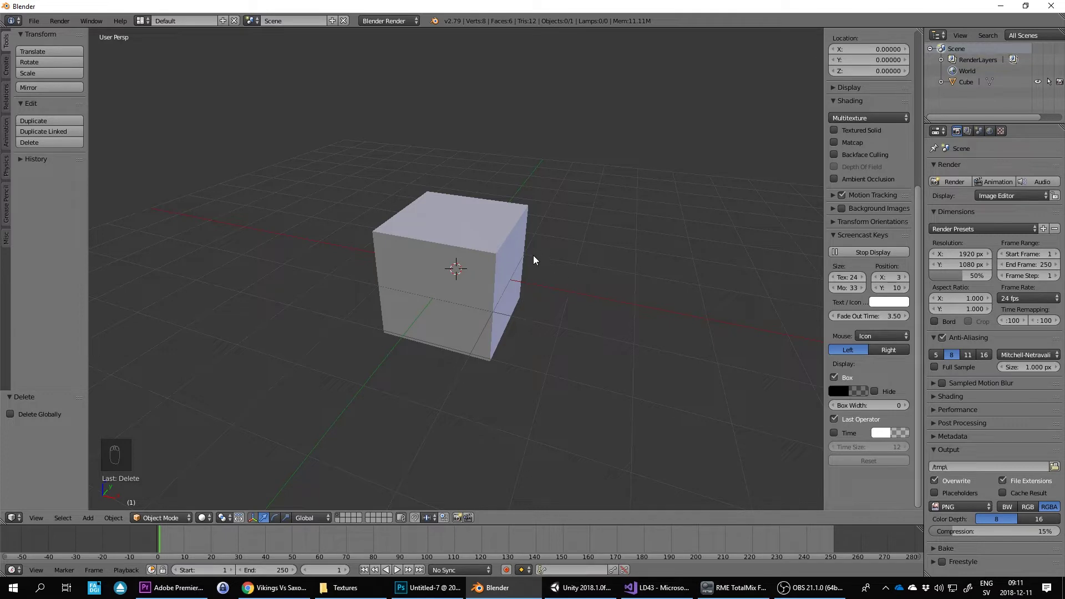
pyautogui.scroll(-2, 541, 244)
pyautogui.press('KP_1')
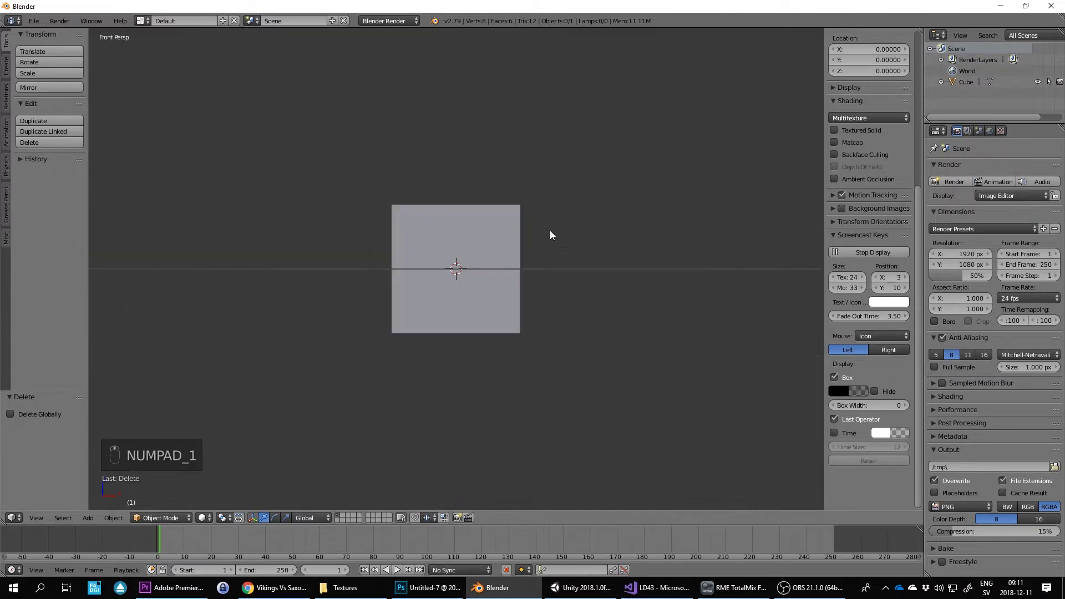
pyautogui.moveTo(603, 151); pyautogui.dragTo(564, 174, button='middle')
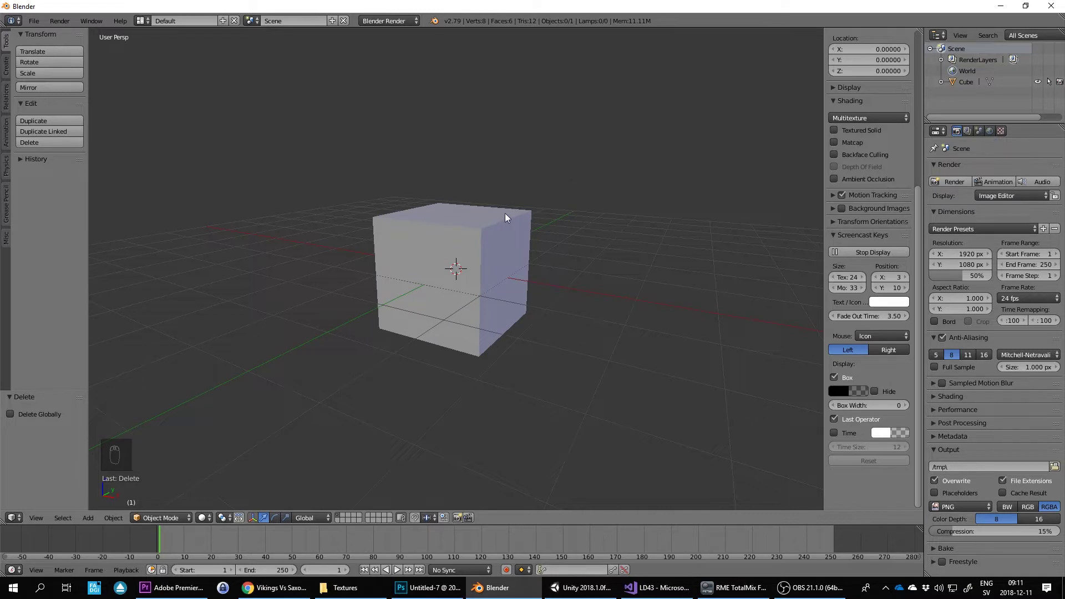
pyautogui.press('KP_5')
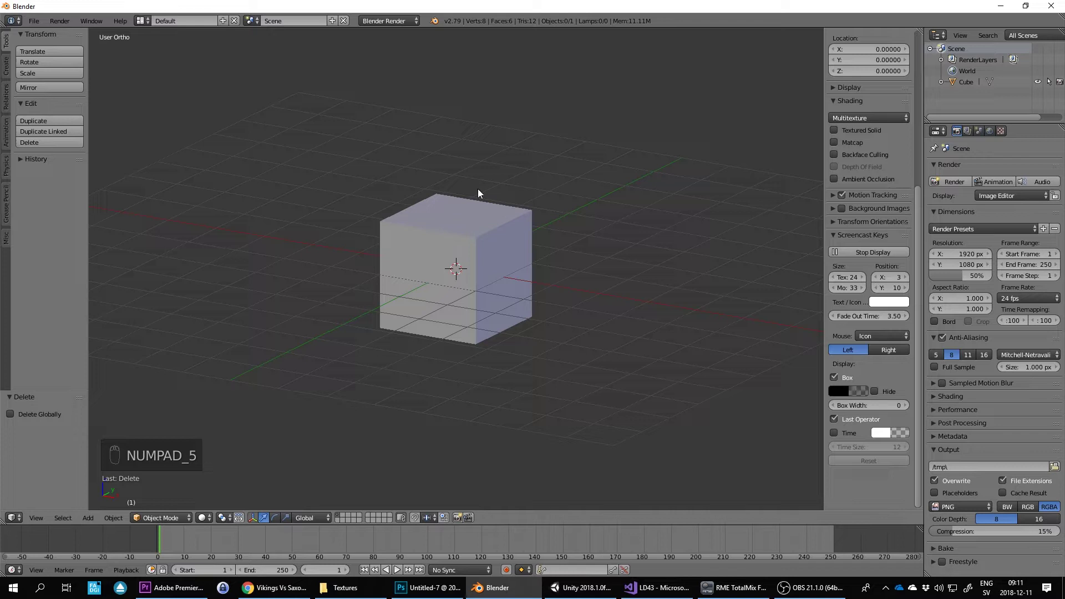
pyautogui.moveTo(549, 195); pyautogui.dragTo(504, 226, button='middle')
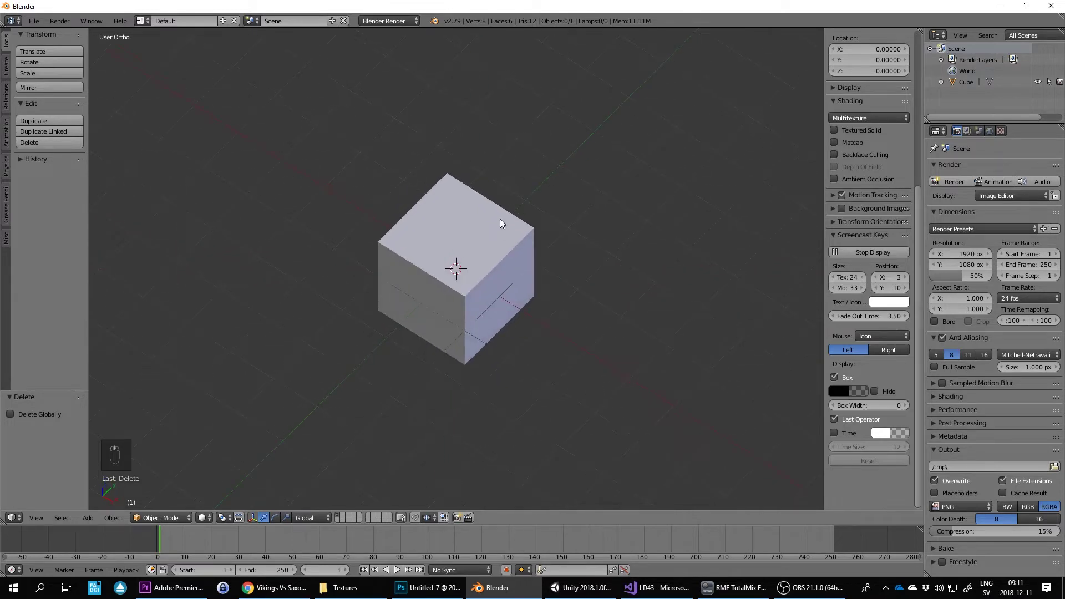
pyautogui.press('KP_1')
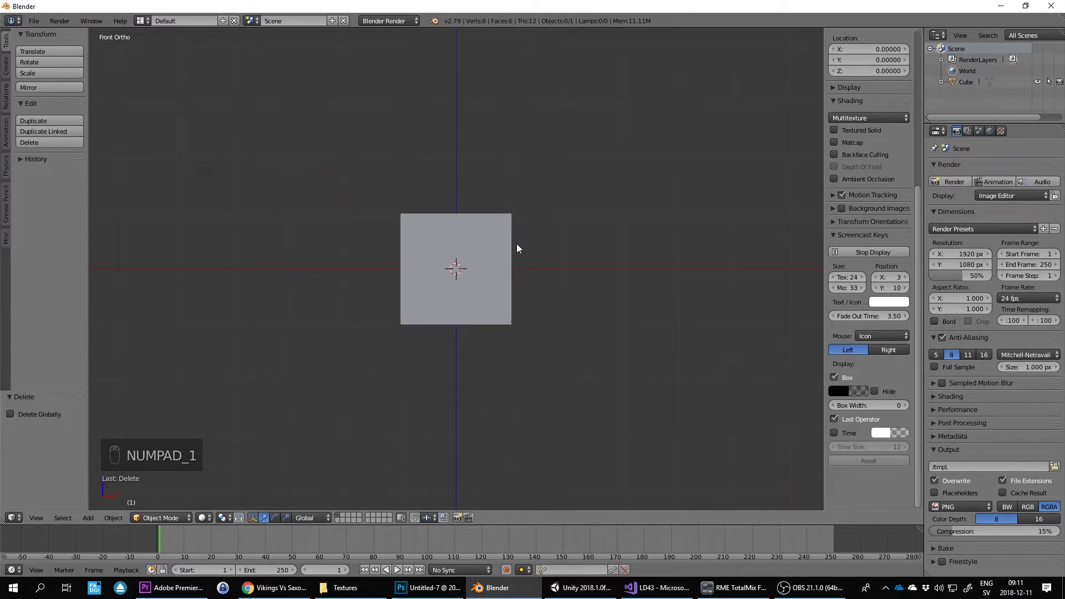
pyautogui.moveTo(555, 189); pyautogui.dragTo(527, 206, button='middle')
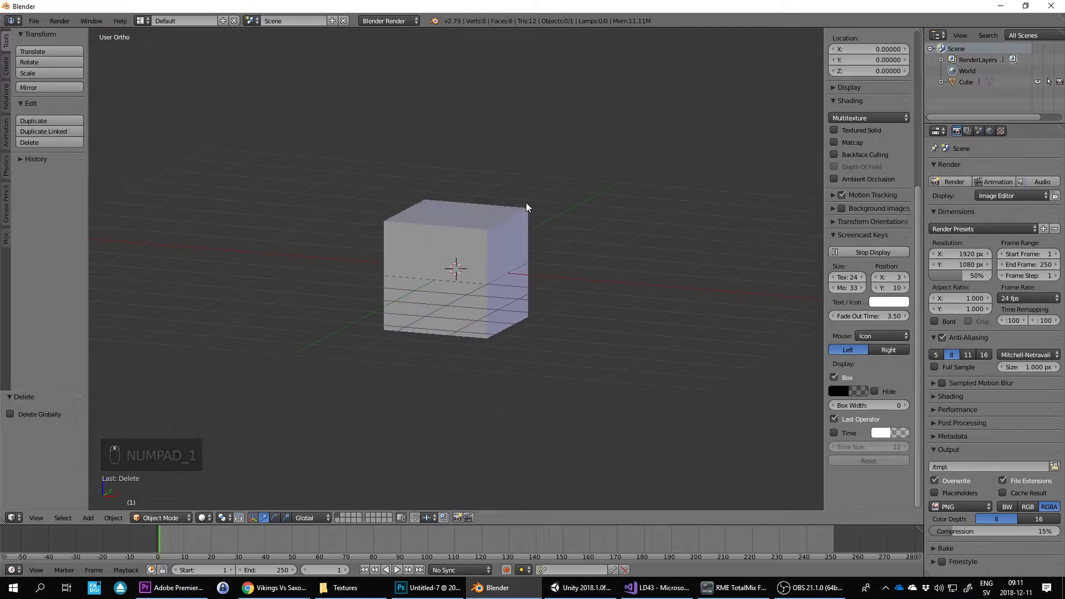
pyautogui.press('KP_1')
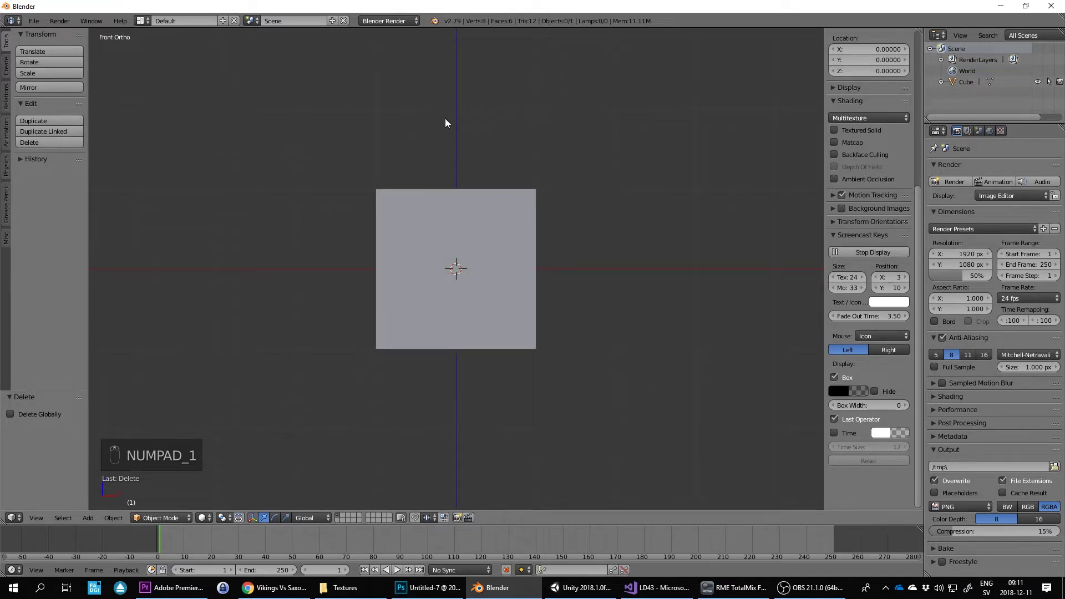
pyautogui.moveTo(467, 216); pyautogui.dragTo(528, 178, button='middle')
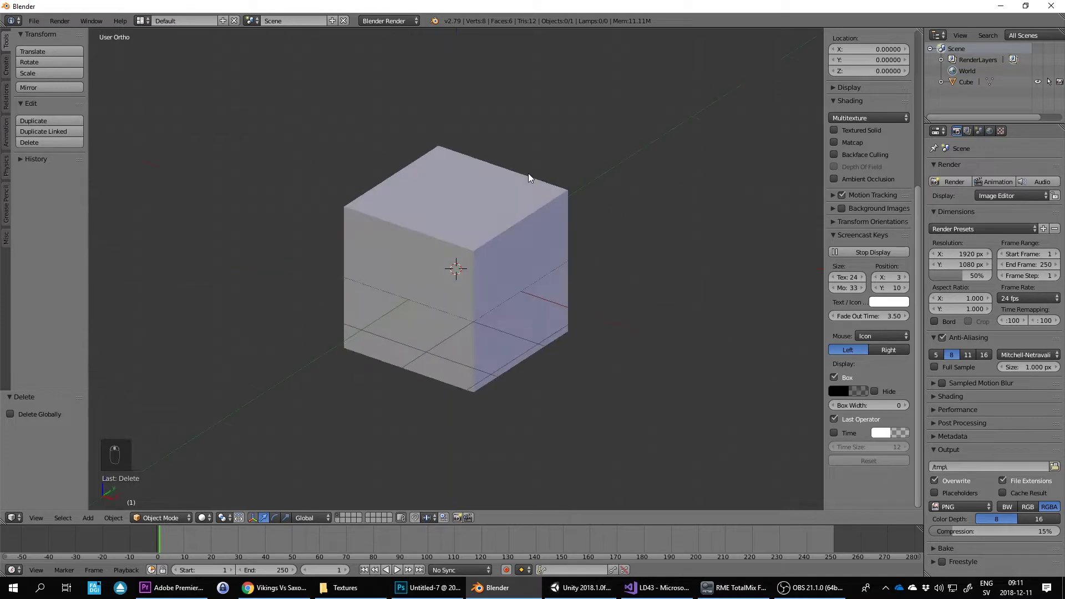
# - Add a Subdivision Surface modifier to the cube and apply it
pyautogui.press('Tab')
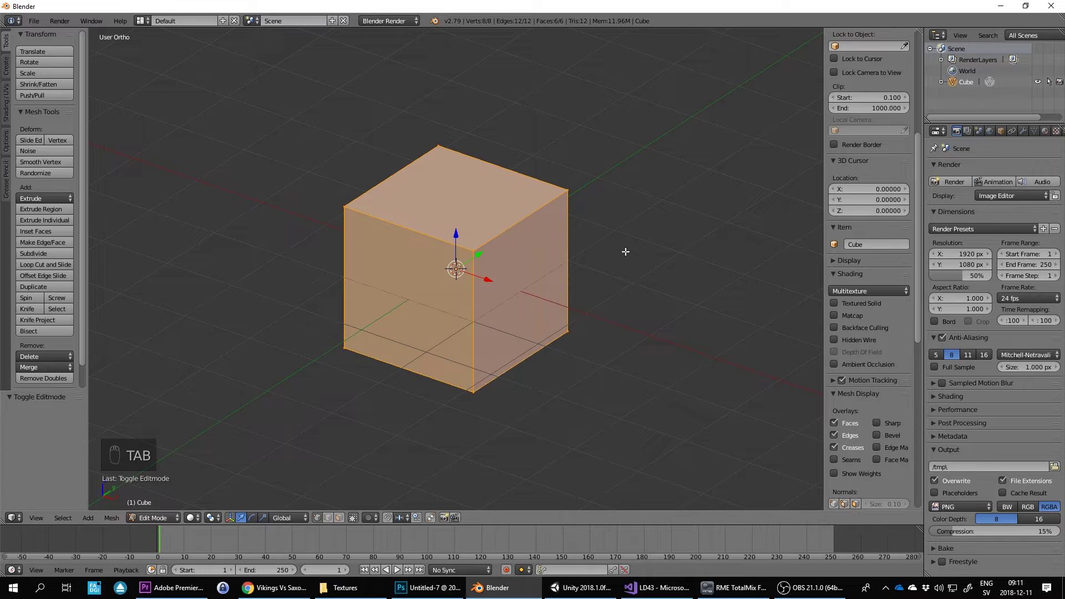
pyautogui.press('Tab')
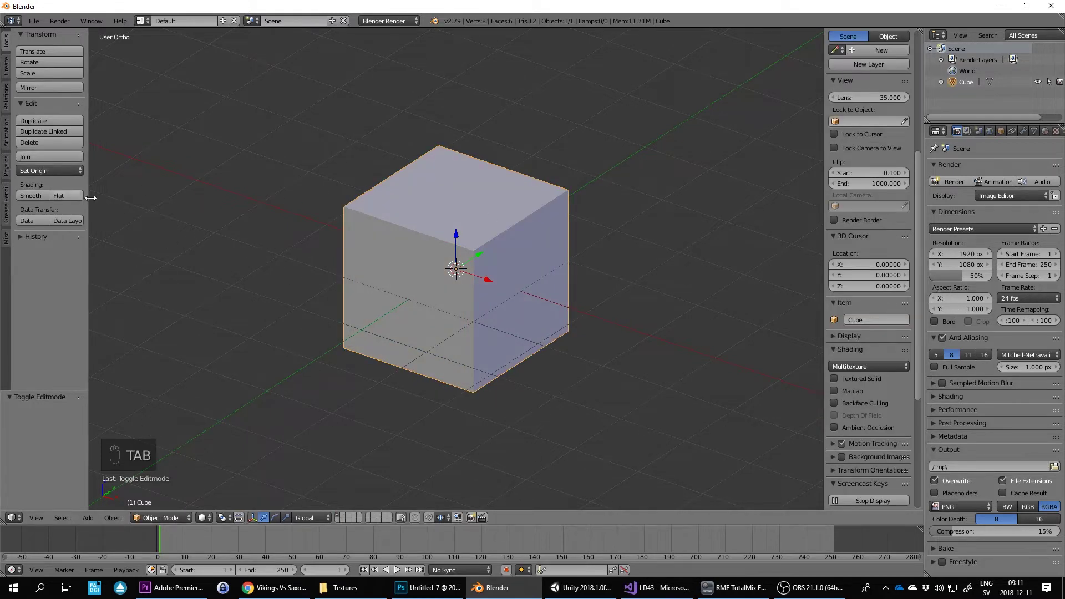
pyautogui.moveTo(612, 236); pyautogui.dragTo(544, 227, button='middle')
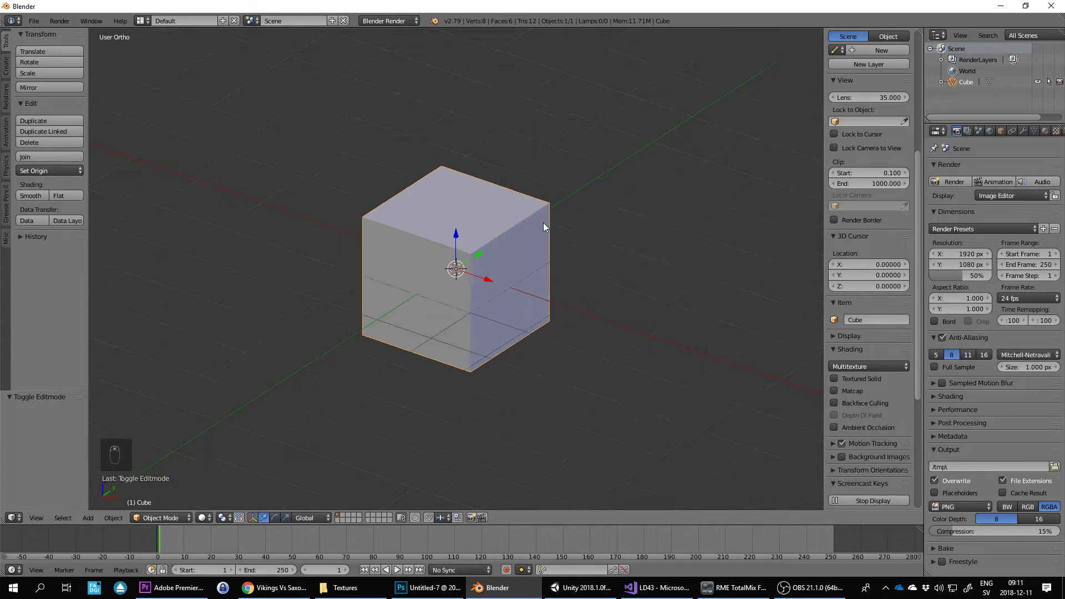
pyautogui.scroll(3, 532, 228)
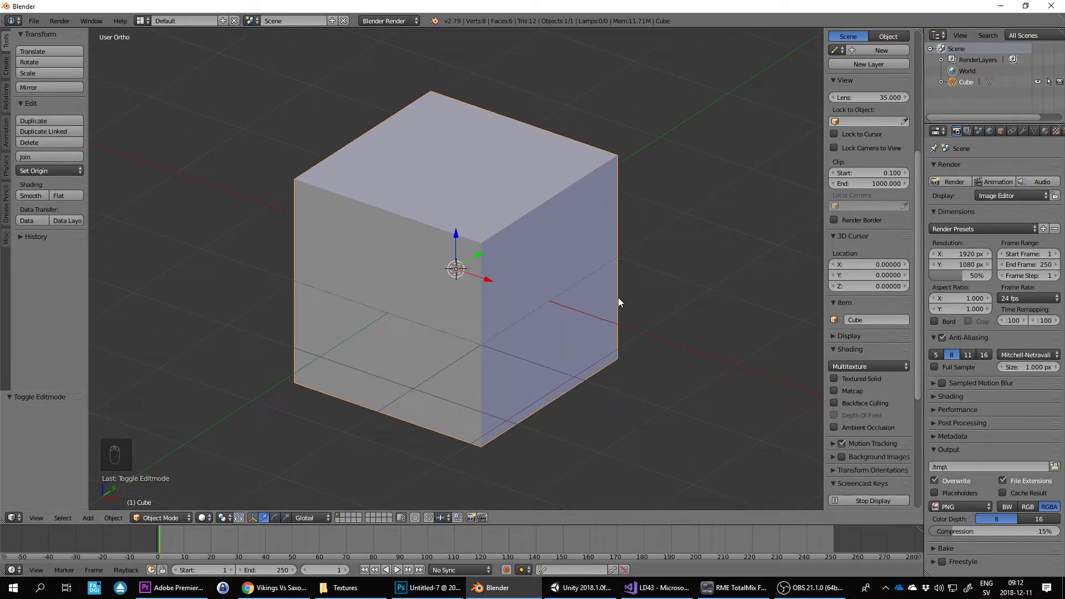
pyautogui.click(1022, 131)
pyautogui.click(983, 169)
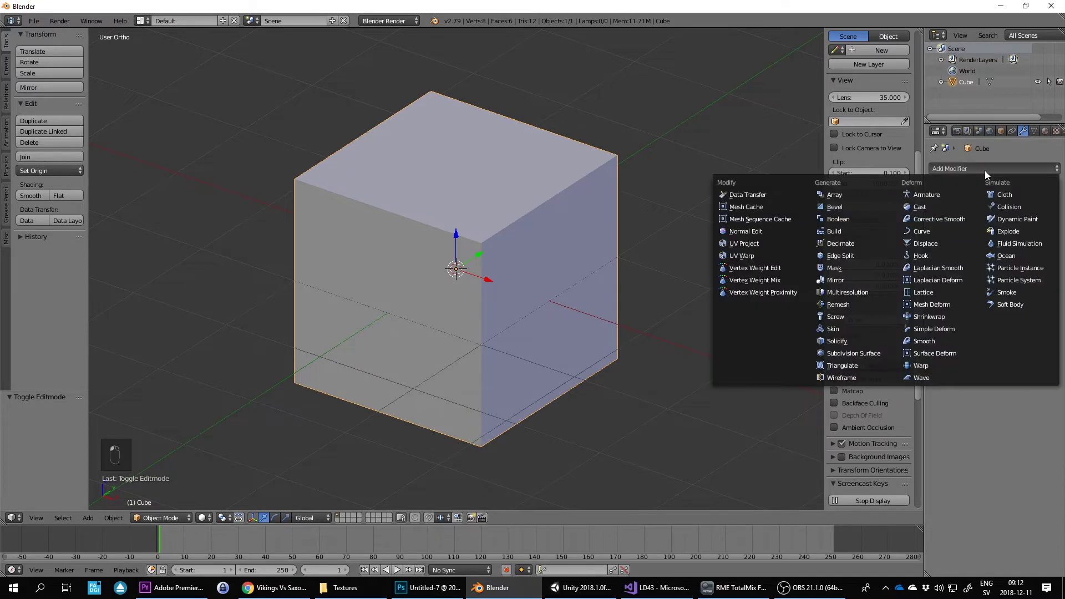
pyautogui.click(876, 356)
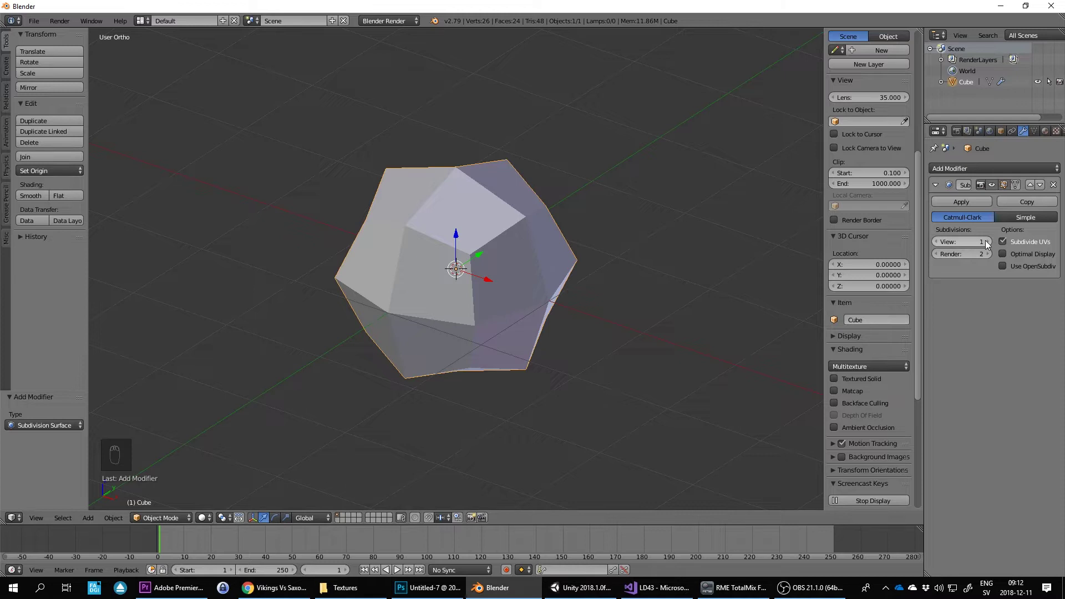
pyautogui.click(961, 202)
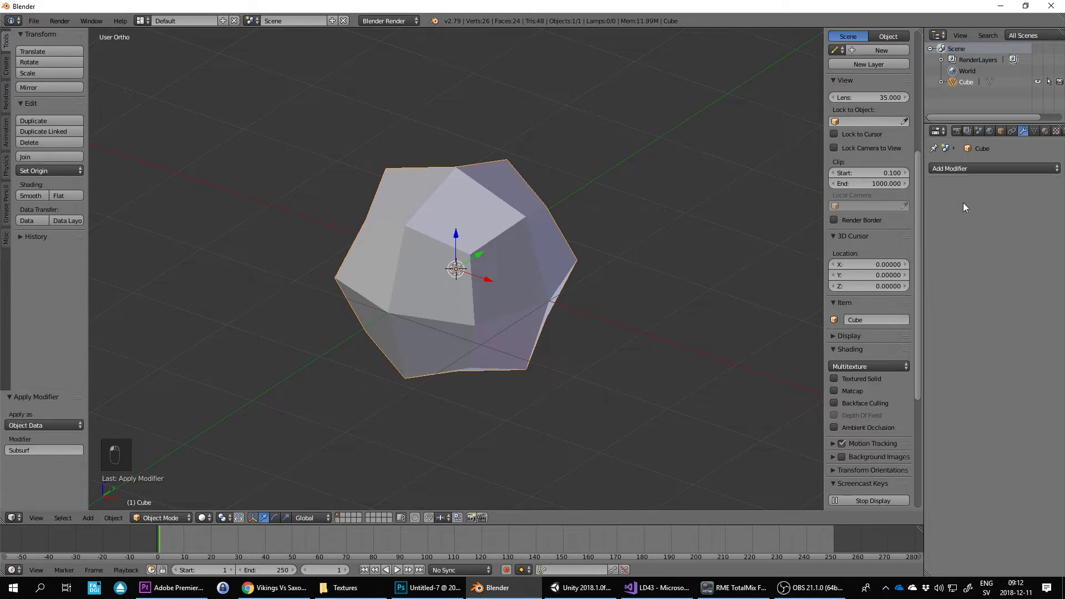
# - Switch to front view and reframe the rounded, faceted mesh
pyautogui.press('KP_1')
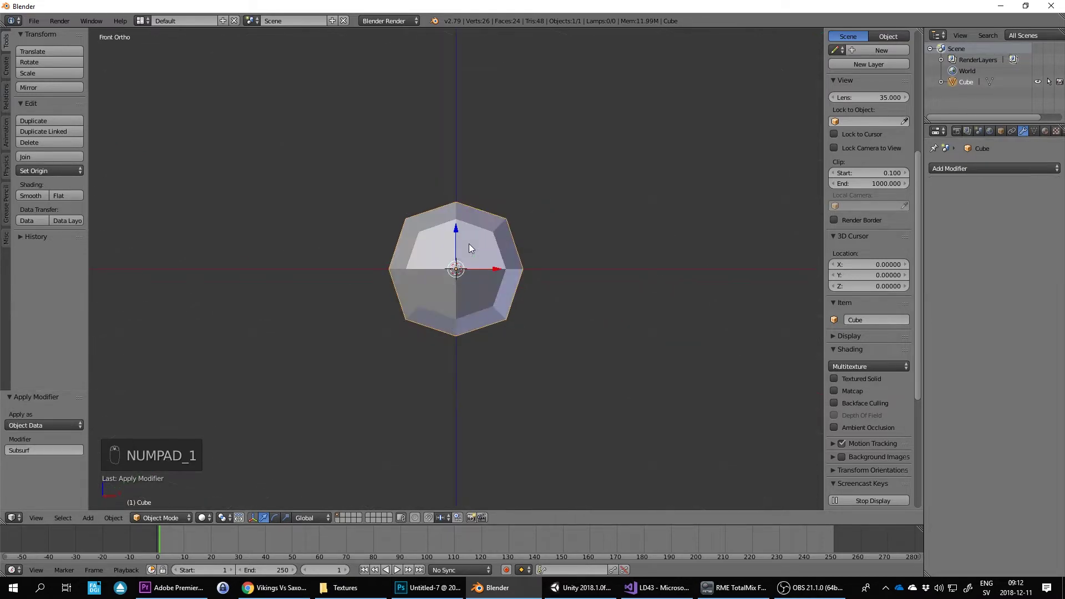
pyautogui.keyDown('shift'); pyautogui.moveTo(477, 139); pyautogui.dragTo(437, 360, button='middle'); pyautogui.keyUp('shift')
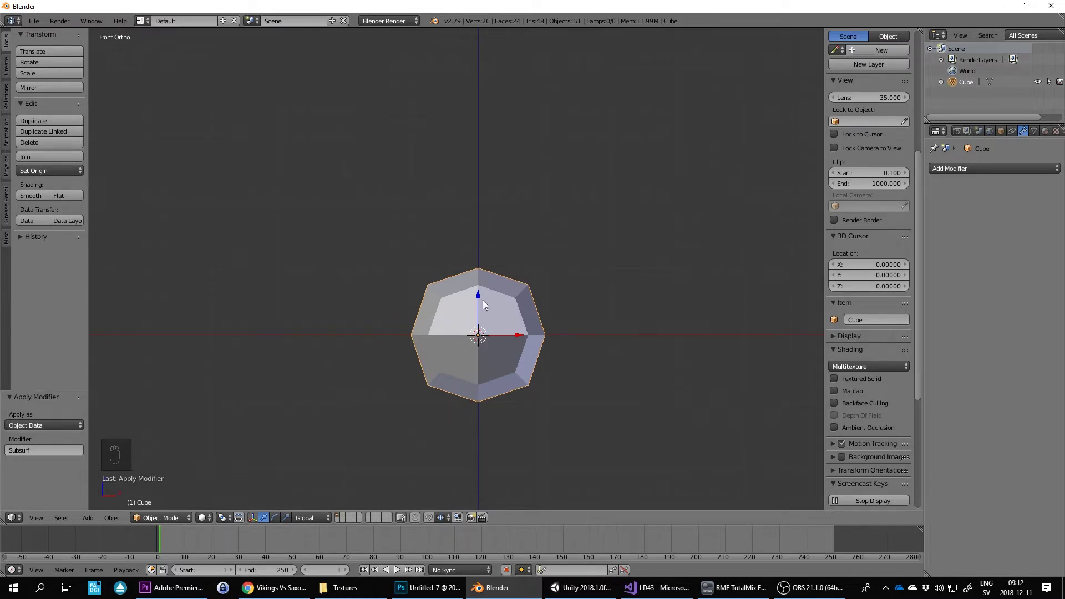
pyautogui.scroll(-4, 482, 304)
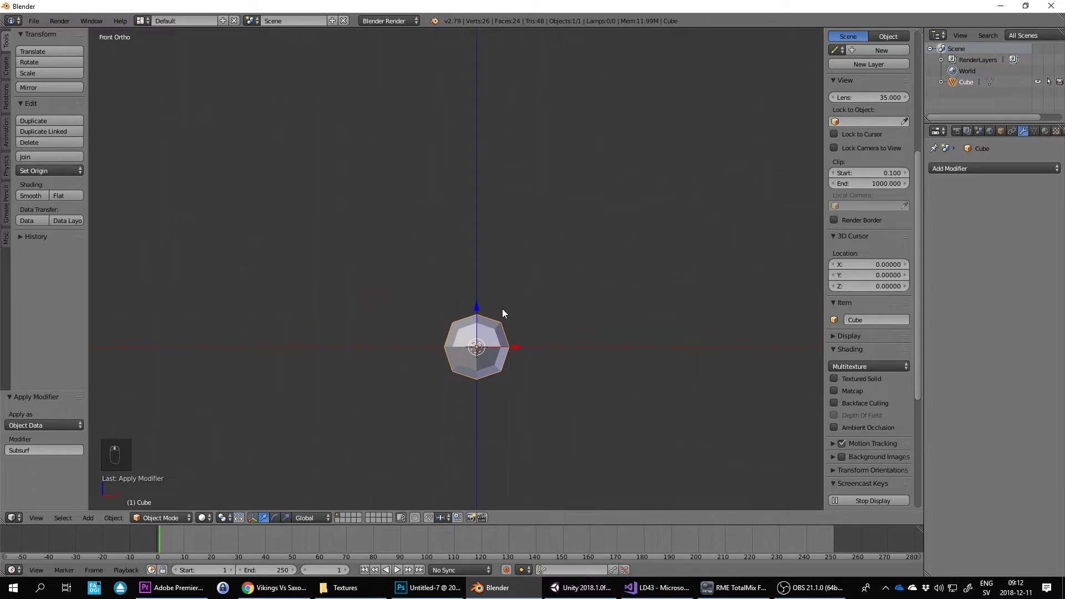
pyautogui.scroll(4, 476, 311)
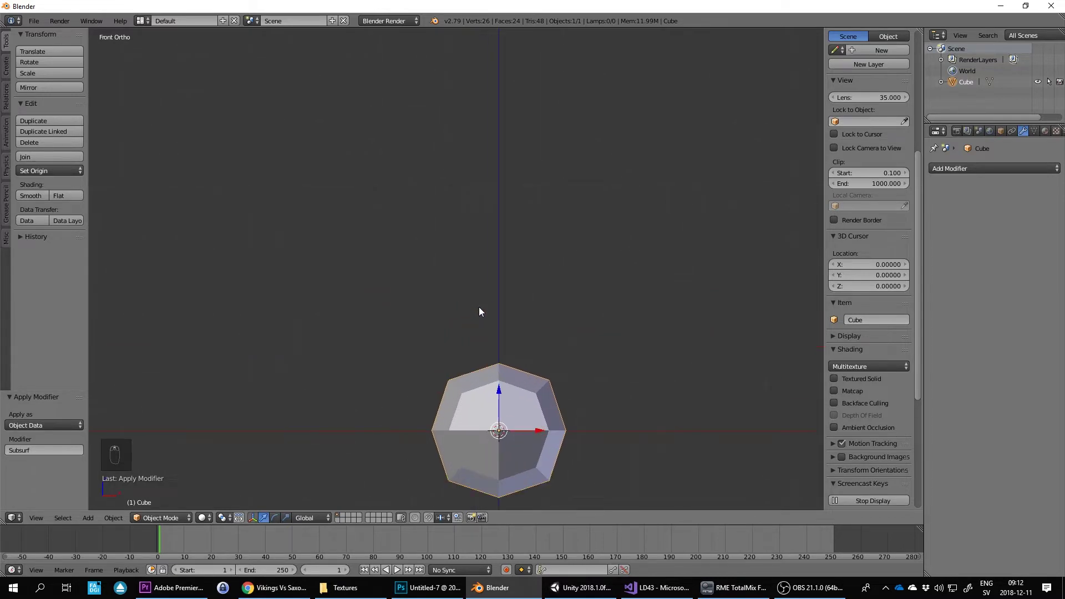
pyautogui.keyDown('shift'); pyautogui.moveTo(552, 321); pyautogui.dragTo(577, 274, button='middle'); pyautogui.keyUp('shift')
# - Scale the whole mesh to 0.248 in Edit Mode and raise it to Z 1.454
pyautogui.press('Tab')
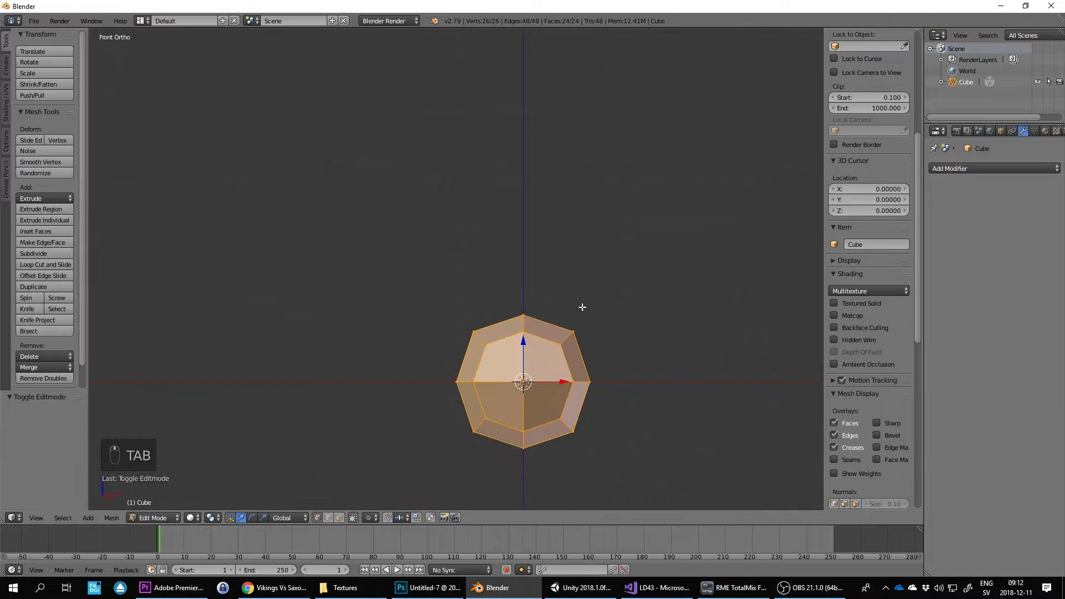
pyautogui.press('s')
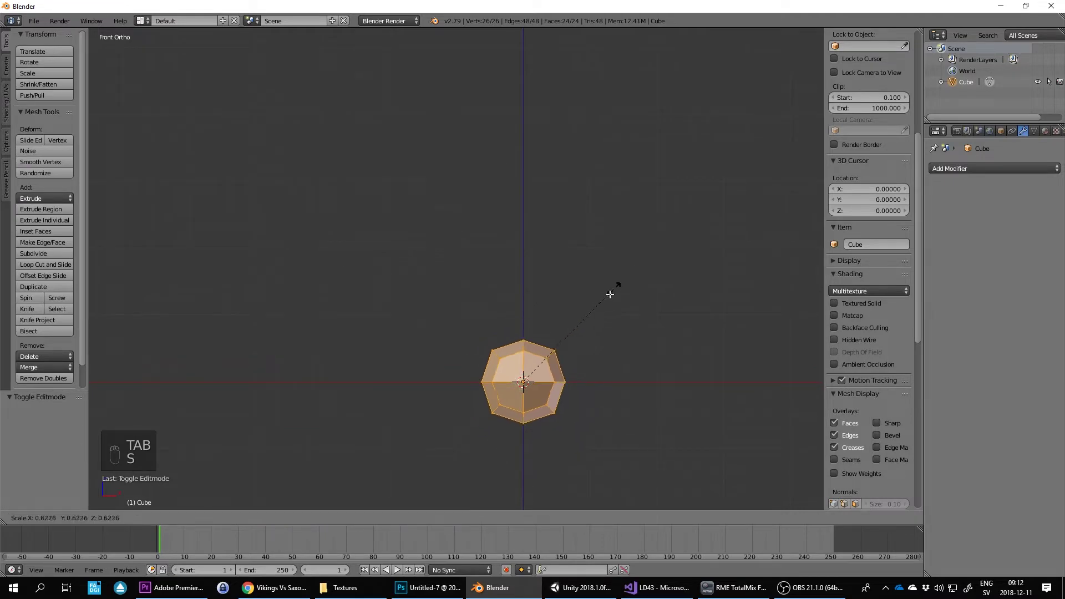
pyautogui.click(541, 368)
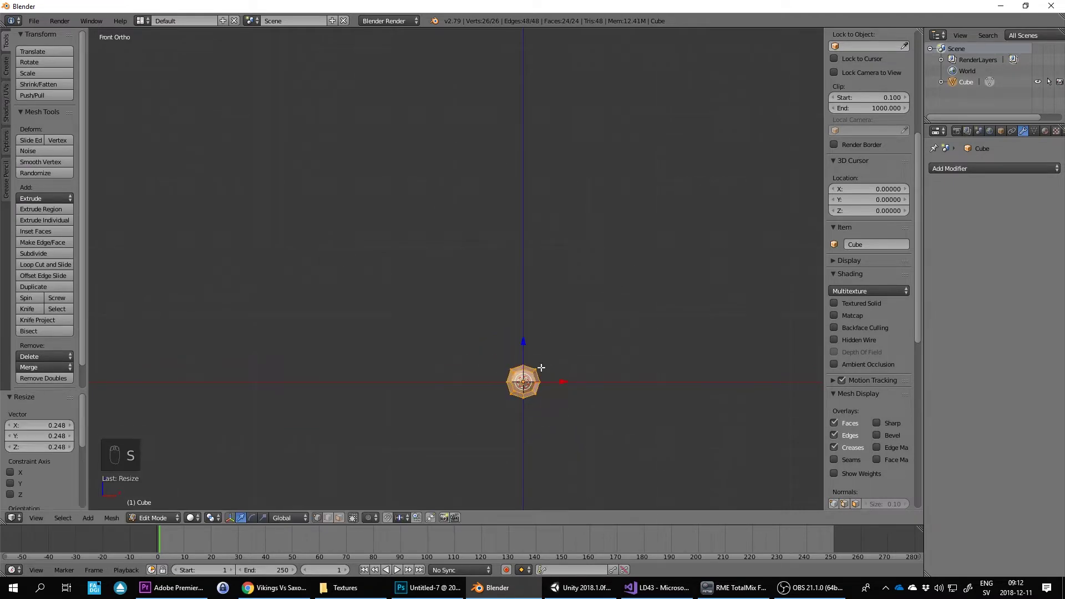
pyautogui.click(523, 348)
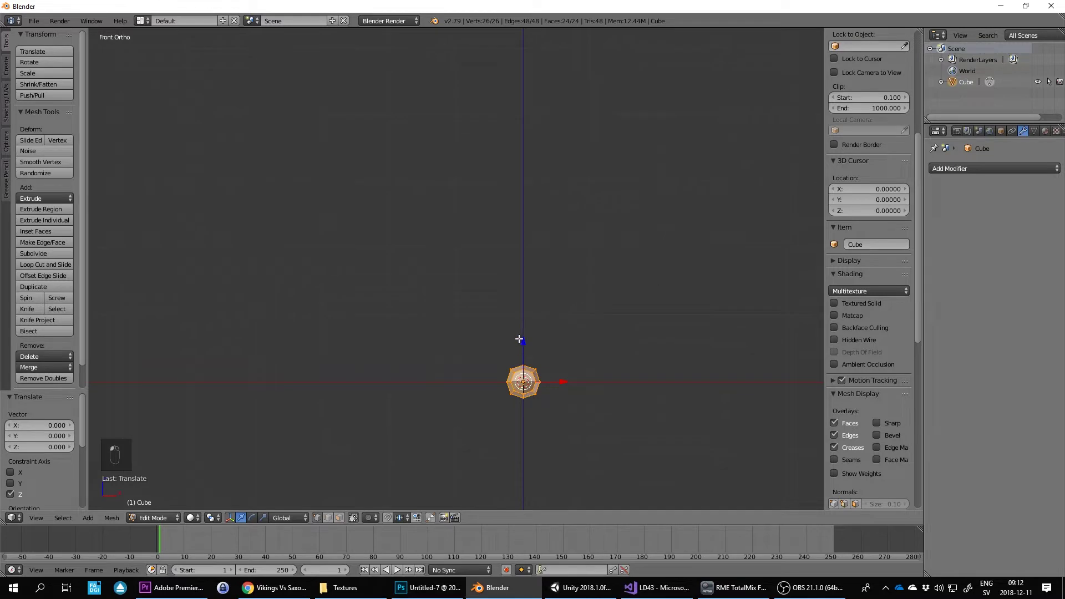
pyautogui.moveTo(523, 345); pyautogui.dragTo(533, 249)
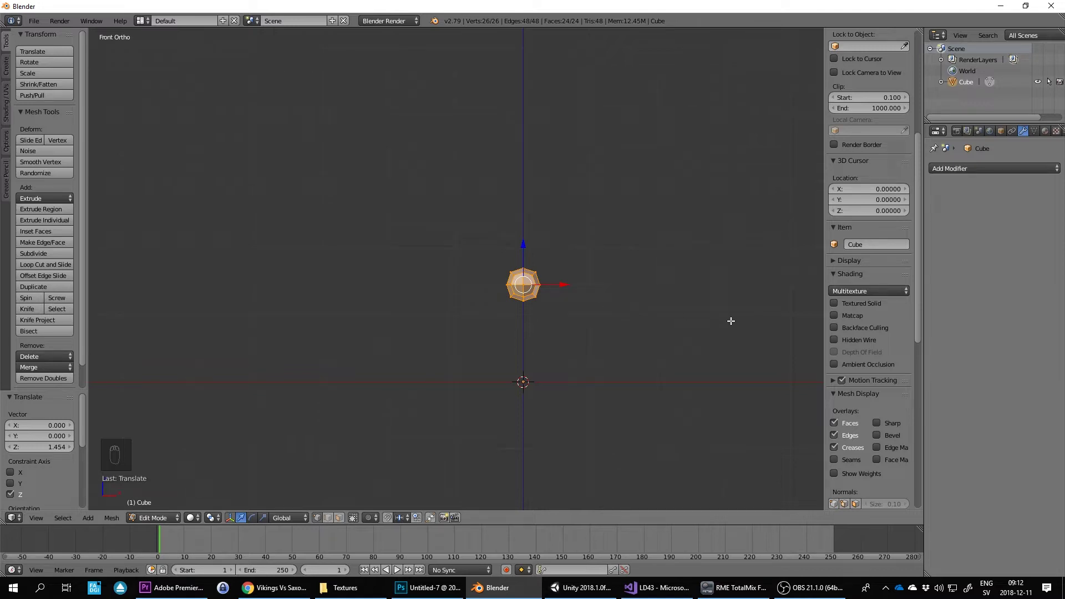
# - Zoom into the front, side and back Viking views in Photoshop, then return to Blender
pyautogui.click(427, 587)
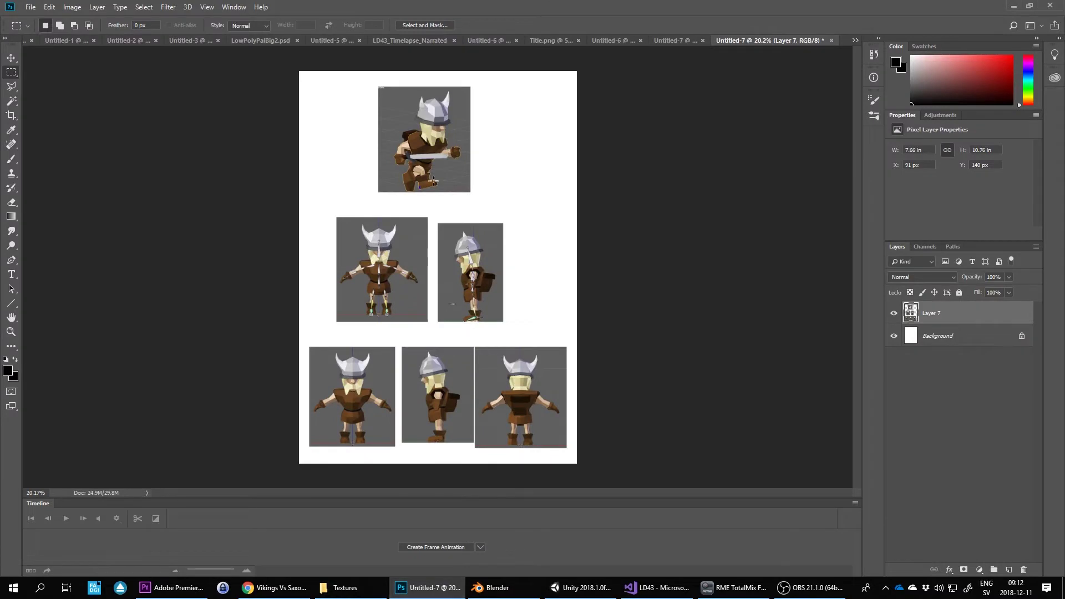
pyautogui.keyDown('alt'); pyautogui.scroll(2, 352, 413); pyautogui.keyUp('alt')
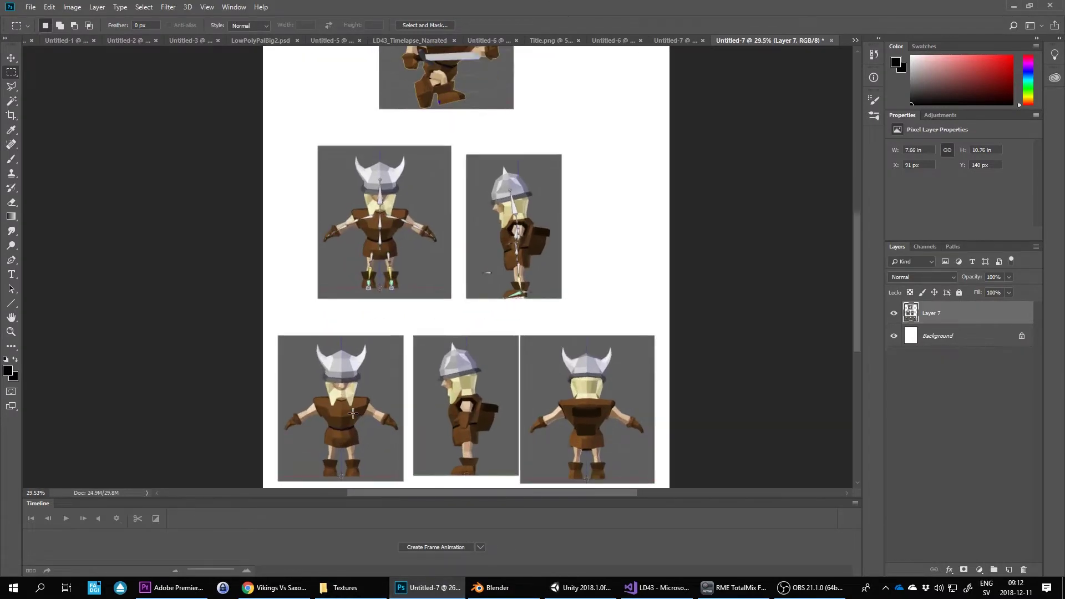
pyautogui.keyDown('alt'); pyautogui.scroll(3, 353, 413); pyautogui.keyUp('alt')
pyautogui.scroll(-3, 344, 439)
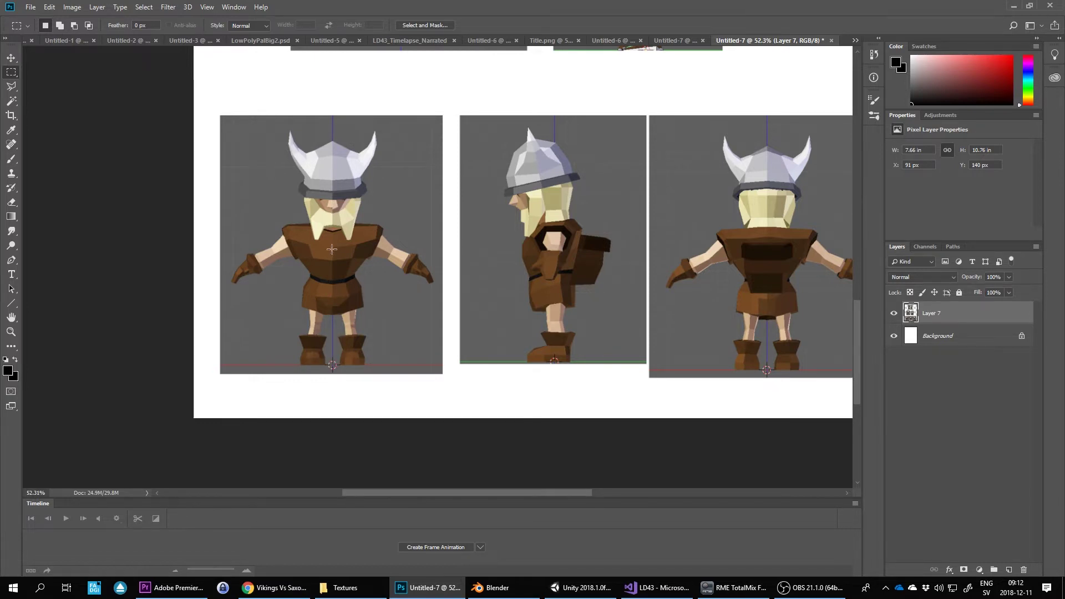
pyautogui.hotkey('alt', 'Tab')
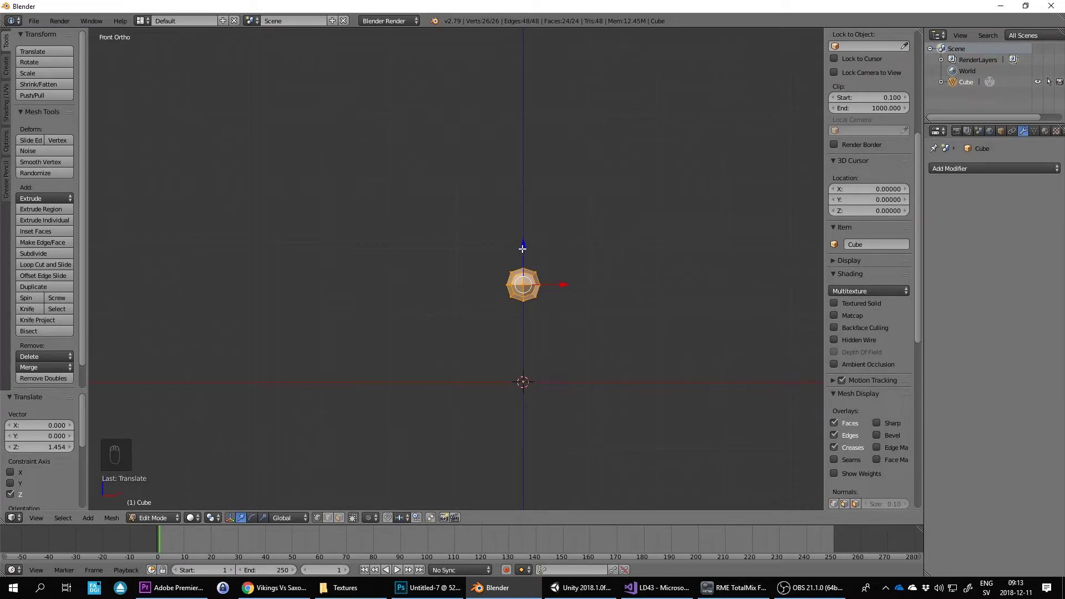
# - Lower the head mesh to Z 0.150 and reframe it in front view
pyautogui.moveTo(521, 248); pyautogui.dragTo(526, 238)
pyautogui.scroll(4, 530, 247)
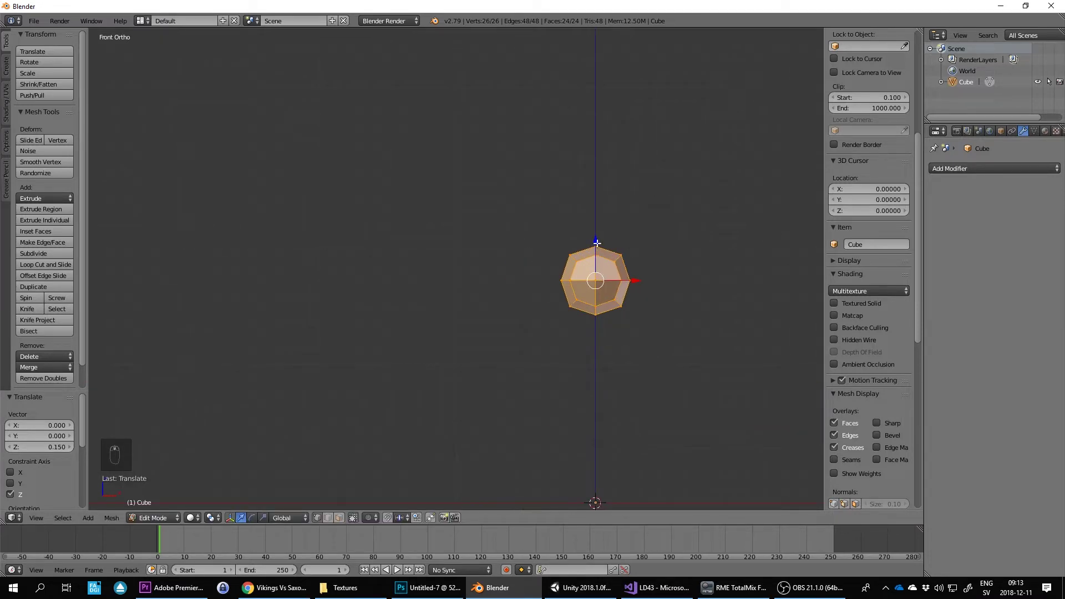
pyautogui.press('KP_1')
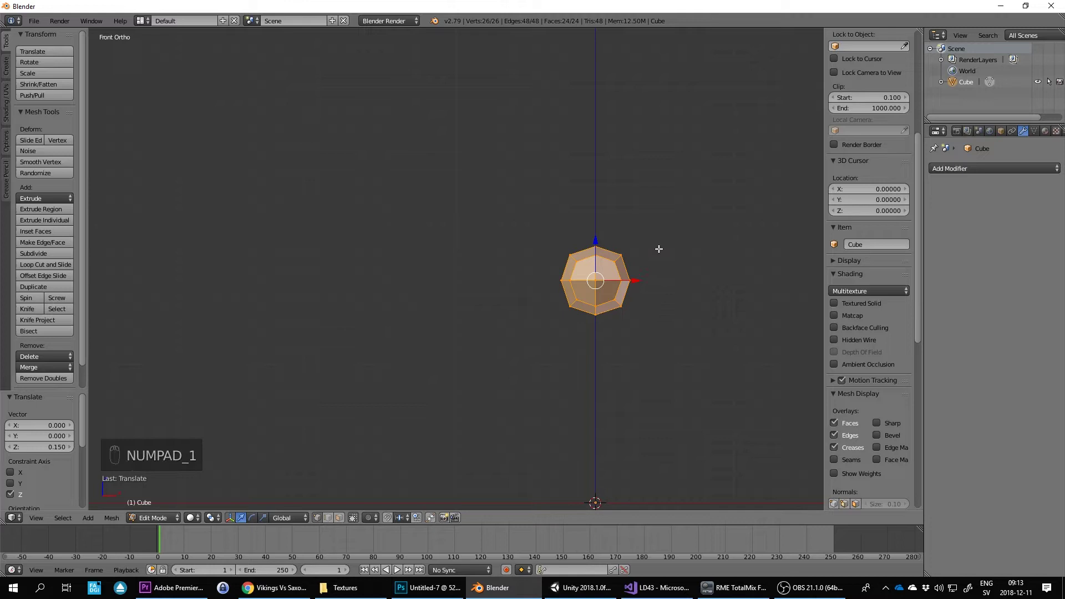
pyautogui.moveTo(561, 208)
pyautogui.mouseDown(button='middle')
pyautogui.moveTo(554, 188)
pyautogui.moveTo(566, 199)
pyautogui.mouseUp(button='middle')
pyautogui.press('KP_1')
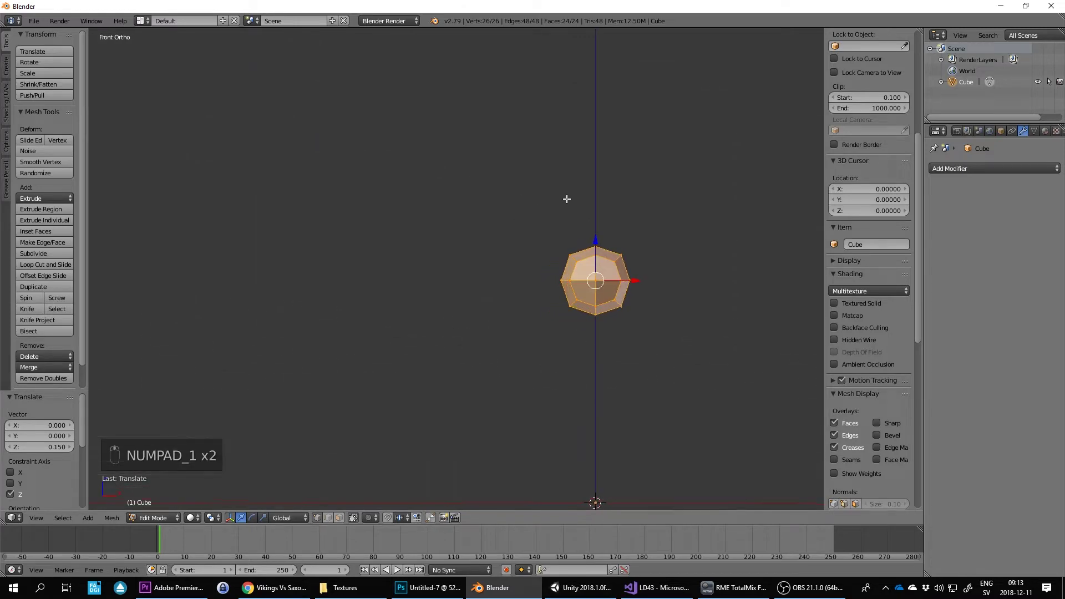
pyautogui.scroll(-2, 566, 199)
pyautogui.keyDown('shift'); pyautogui.moveTo(616, 255); pyautogui.dragTo(573, 229, button='middle'); pyautogui.keyUp('shift')
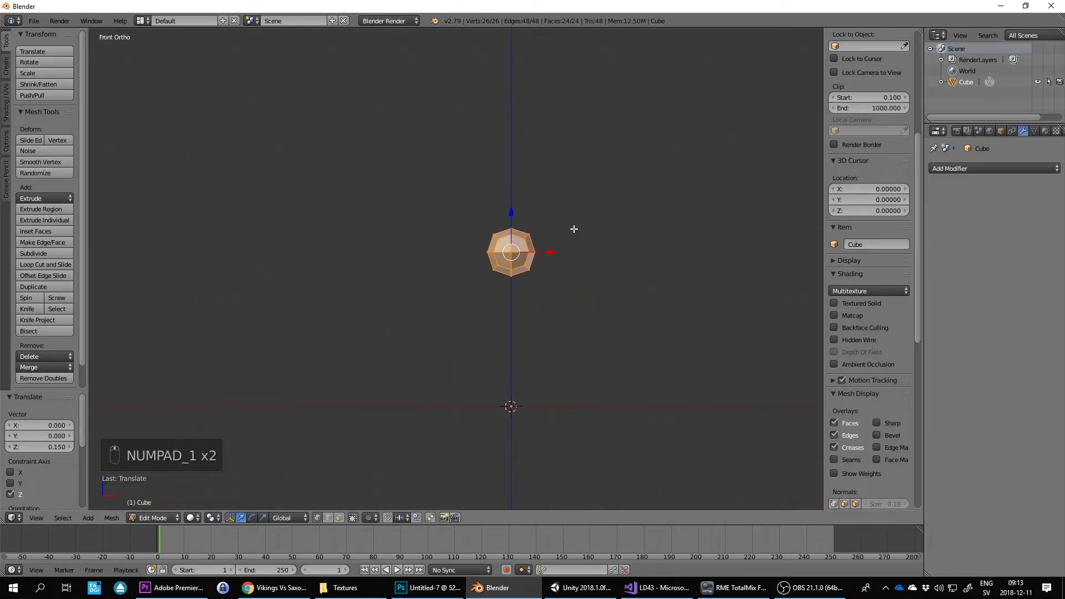
# - Check the head from right, top and front views, then deselect all vertices
pyautogui.press('KP_3')
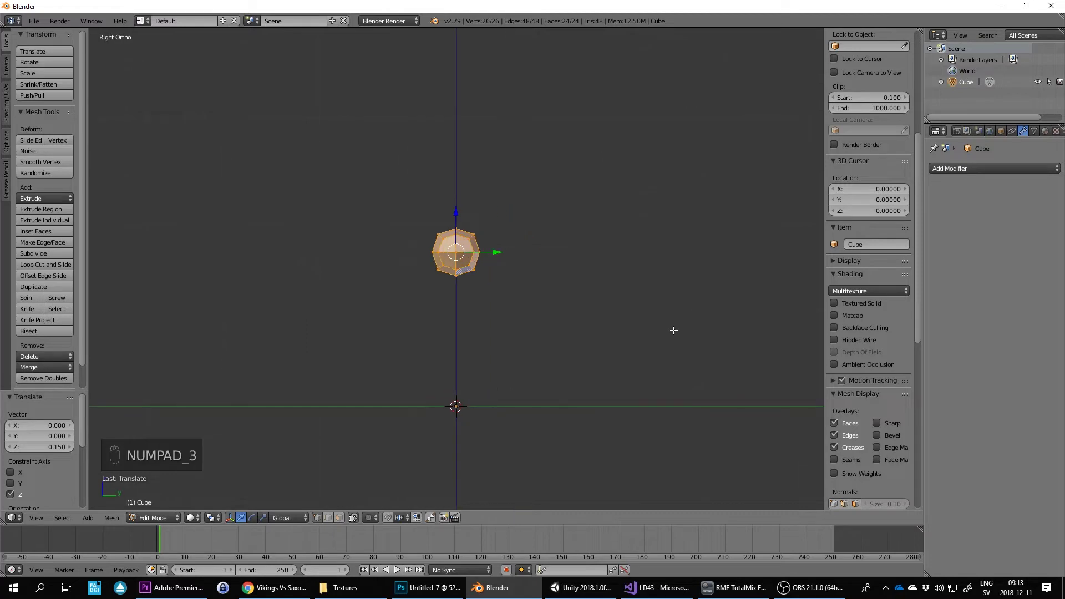
pyautogui.press('KP_7')
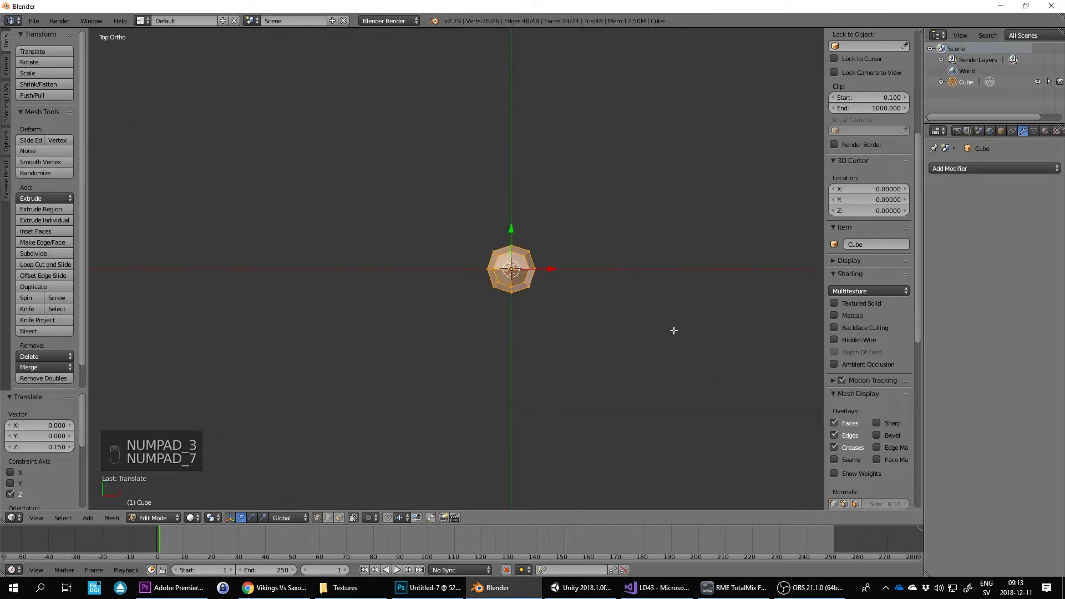
pyautogui.press('KP_1')
pyautogui.moveTo(751, 274); pyautogui.dragTo(678, 264, button='middle')
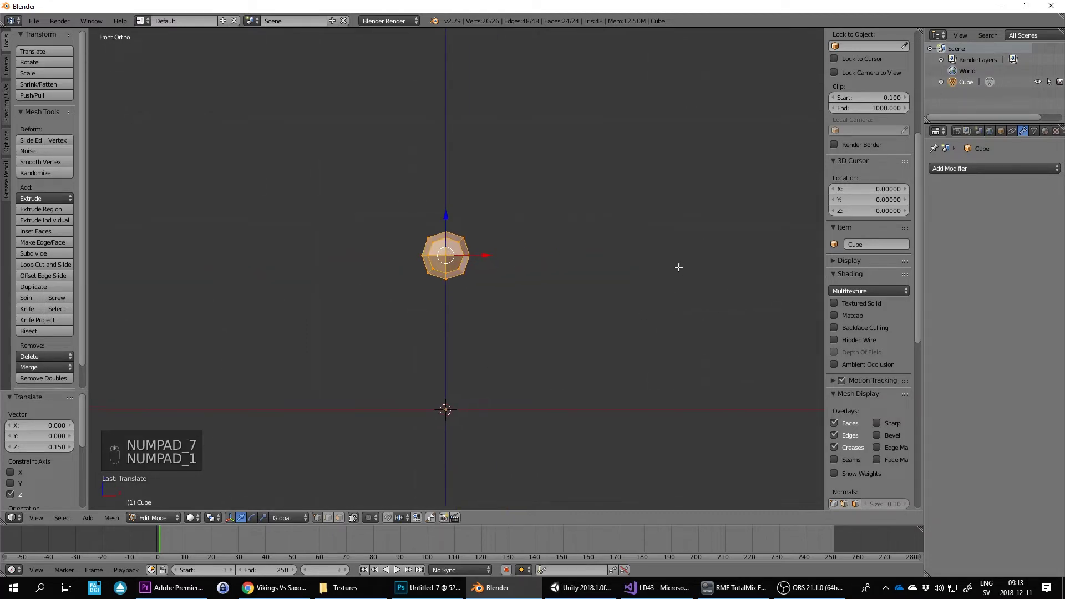
pyautogui.moveTo(570, 198); pyautogui.dragTo(545, 212, button='middle')
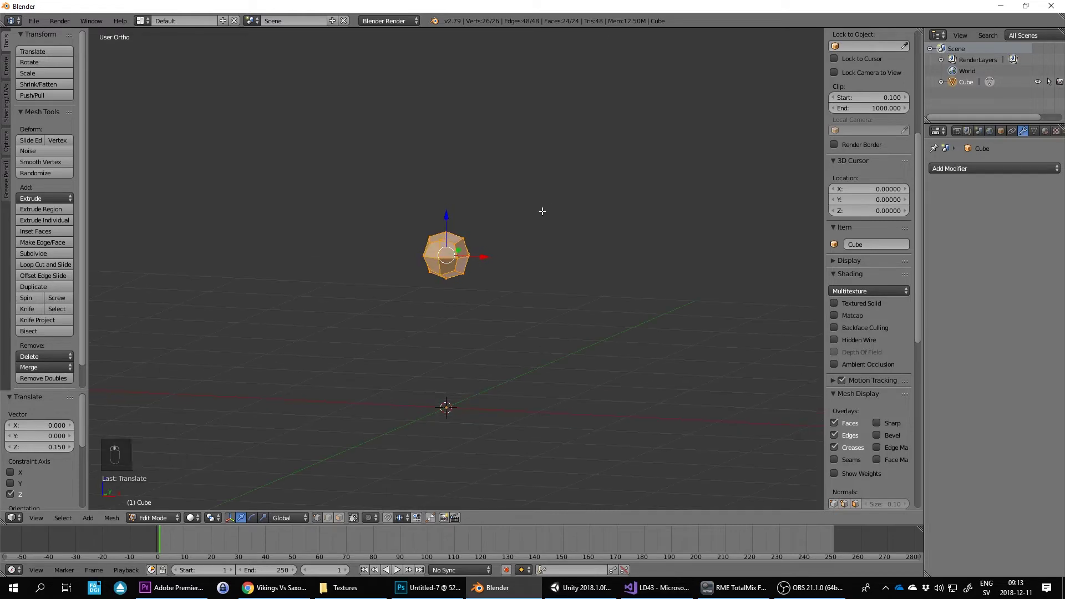
pyautogui.press('KP_1')
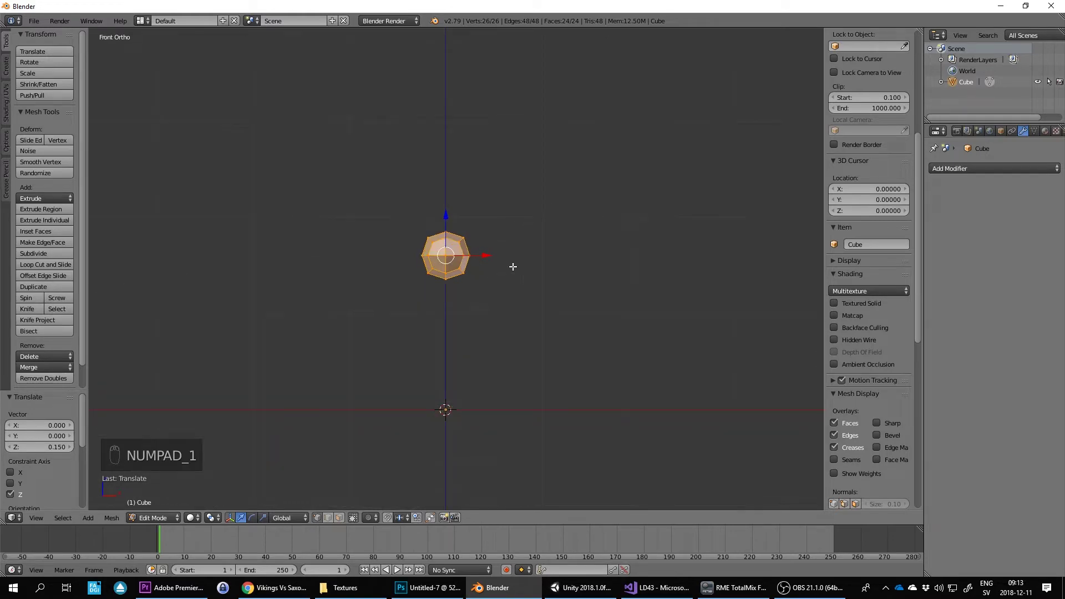
pyautogui.press('a')
pyautogui.press('a')
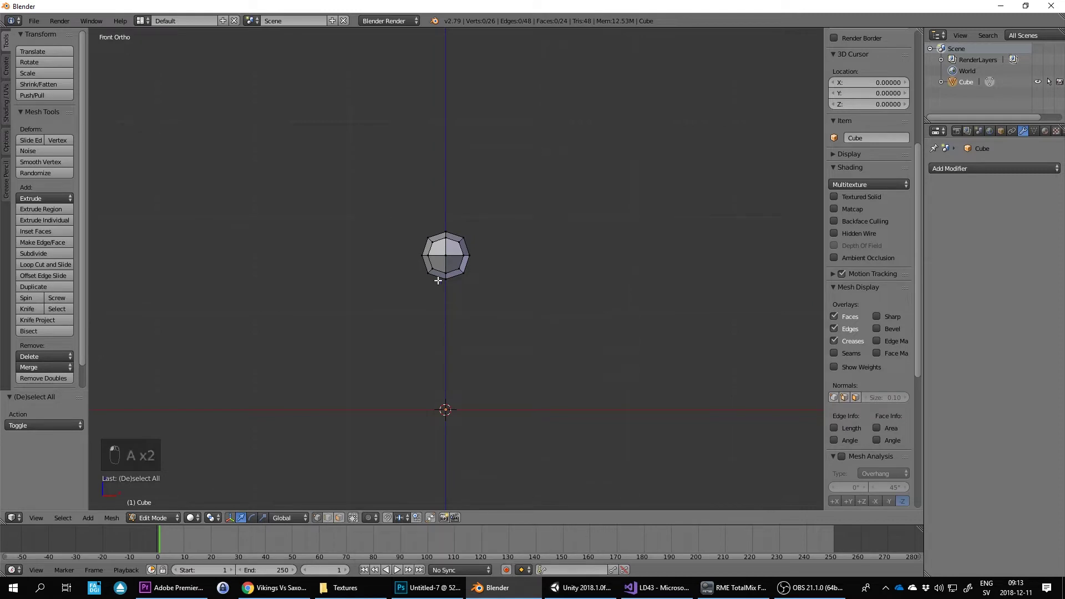
# - Box-select and delete the vertices on the head's left half in front view
pyautogui.moveTo(459, 248); pyautogui.dragTo(433, 241, button='middle')
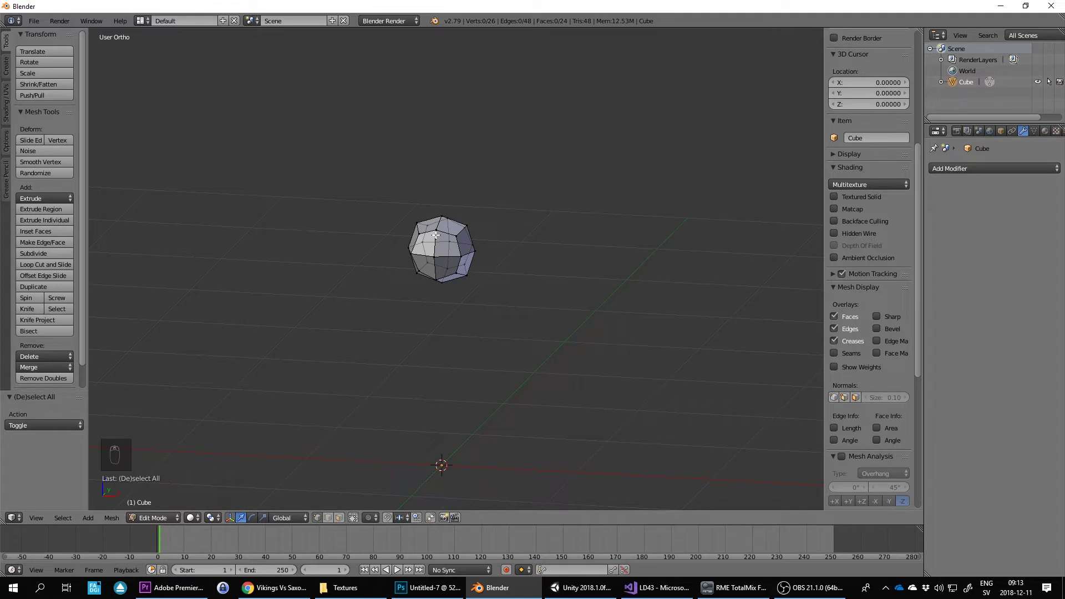
pyautogui.press('KP_1')
pyautogui.press('b')
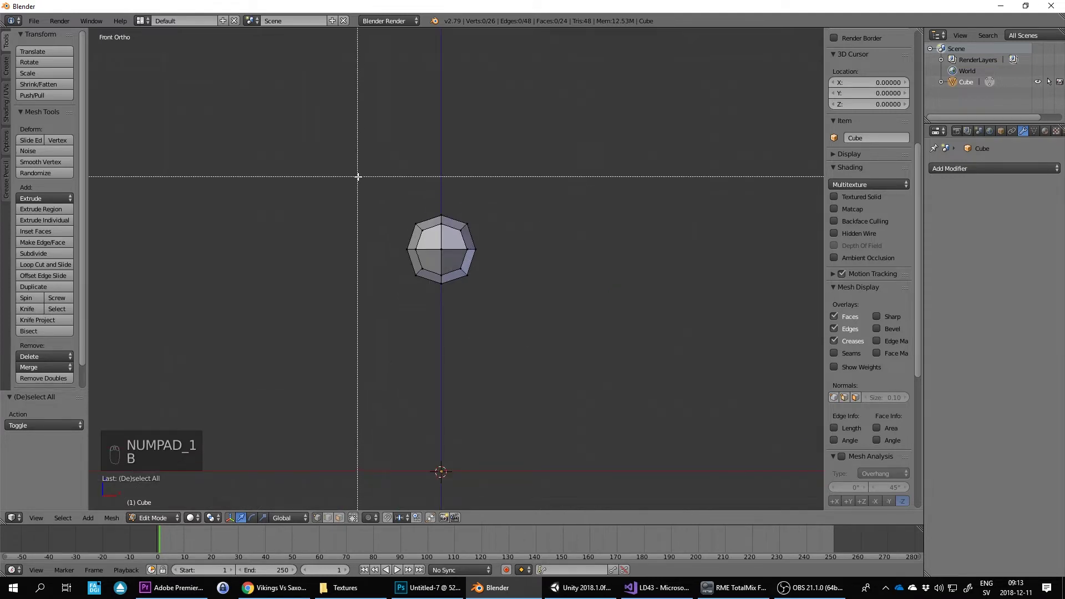
pyautogui.moveTo(361, 180); pyautogui.dragTo(438, 337)
pyautogui.press('Delete')
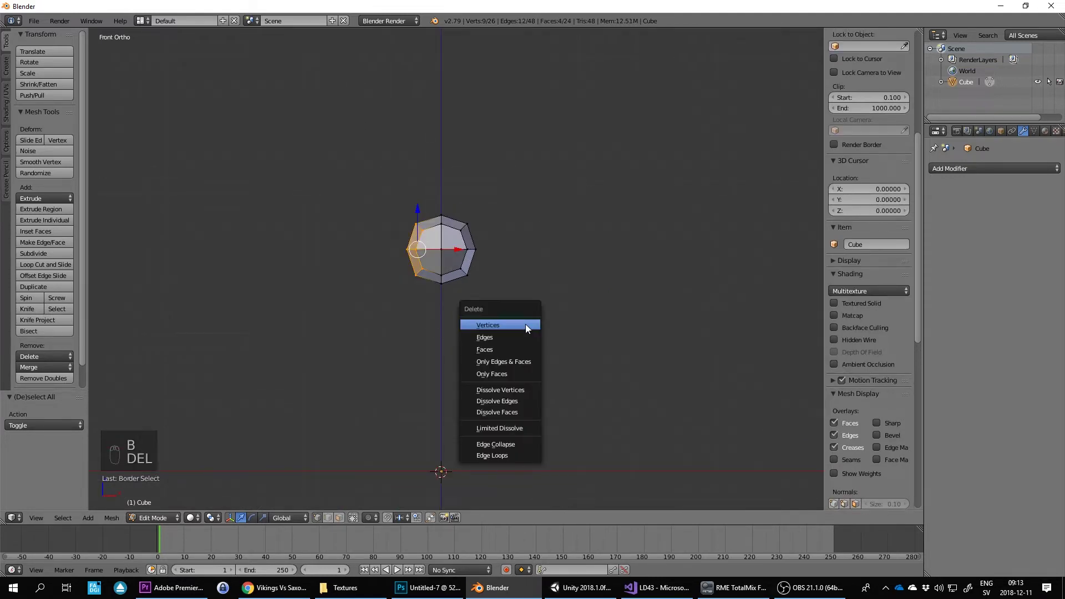
pyautogui.click(524, 323)
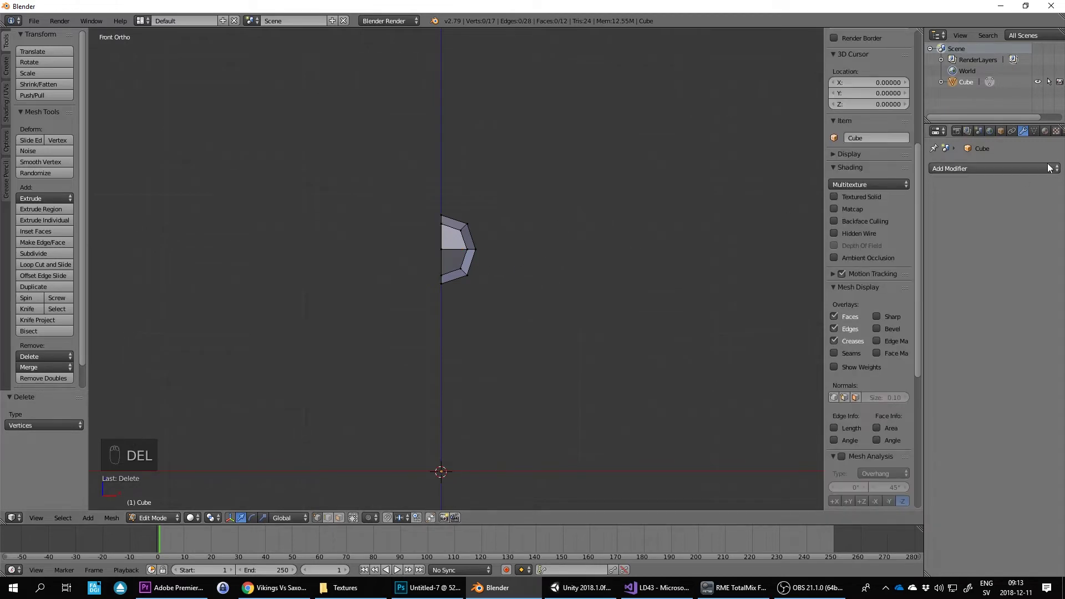
# - Add an X-axis Mirror modifier with Clipping on, testing and undoing sideways moves
pyautogui.click(998, 168)
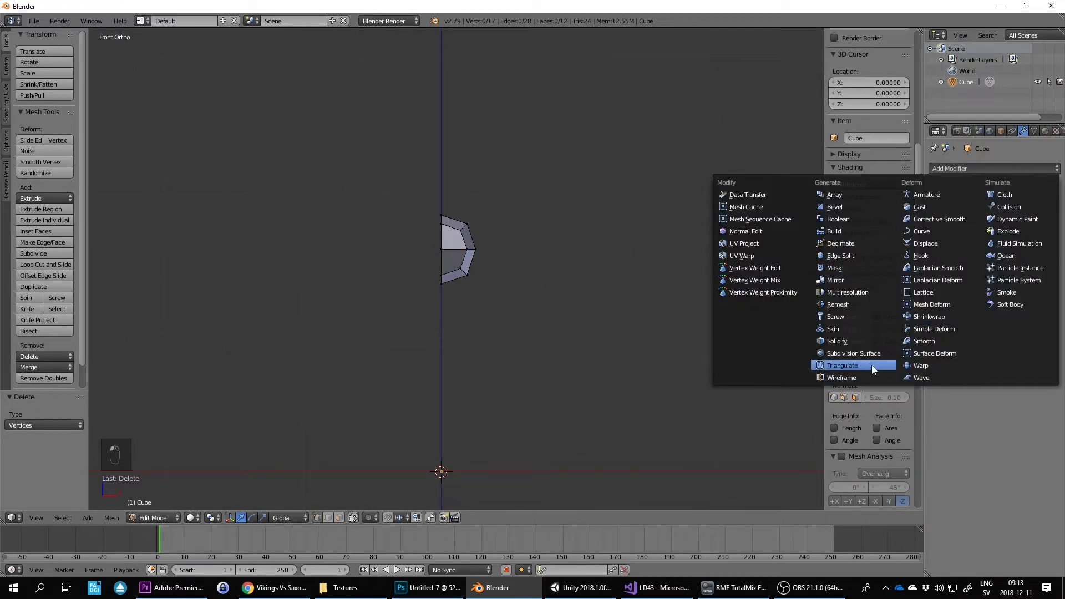
pyautogui.click(872, 279)
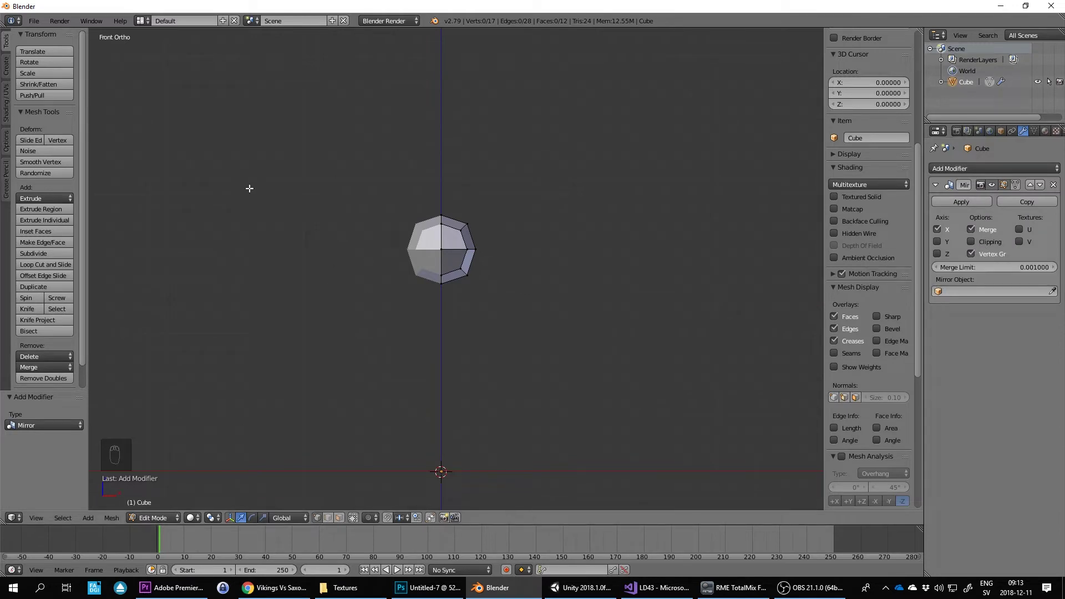
pyautogui.press('a')
pyautogui.moveTo(488, 250); pyautogui.dragTo(553, 245)
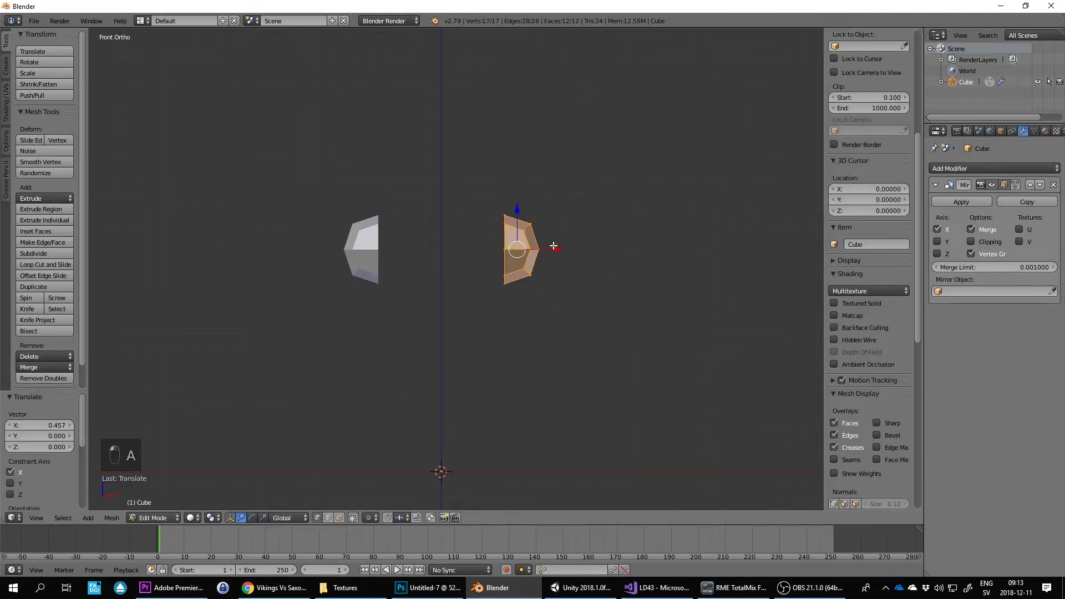
pyautogui.hotkey('ctrl', 'z')
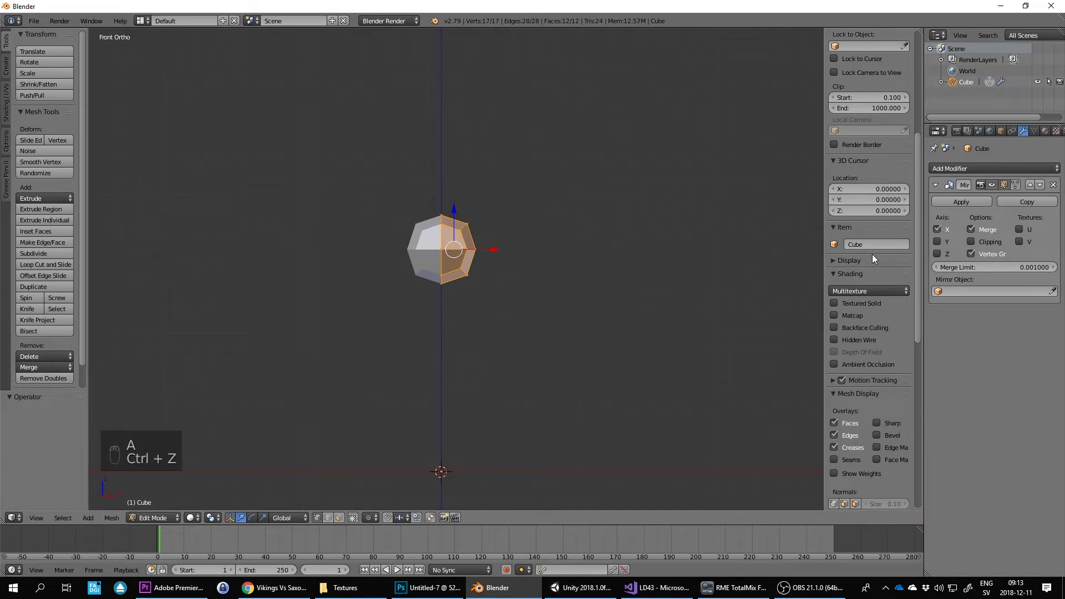
pyautogui.click(970, 241)
pyautogui.moveTo(501, 252); pyautogui.dragTo(572, 242)
pyautogui.hotkey('ctrl', 'z')
pyautogui.moveTo(597, 194); pyautogui.dragTo(515, 247, button='middle')
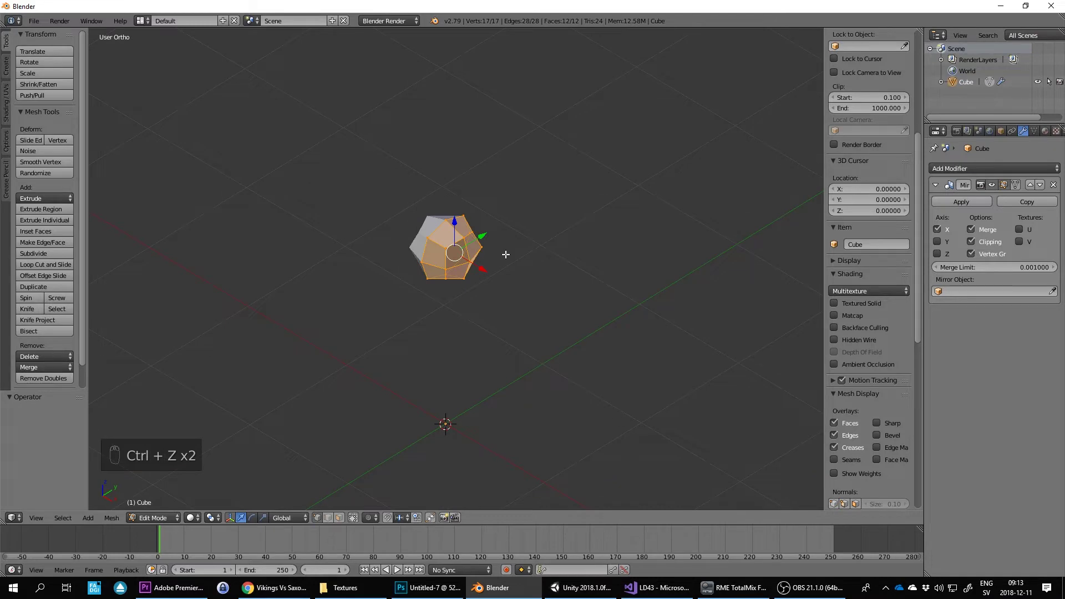
pyautogui.press('KP_1')
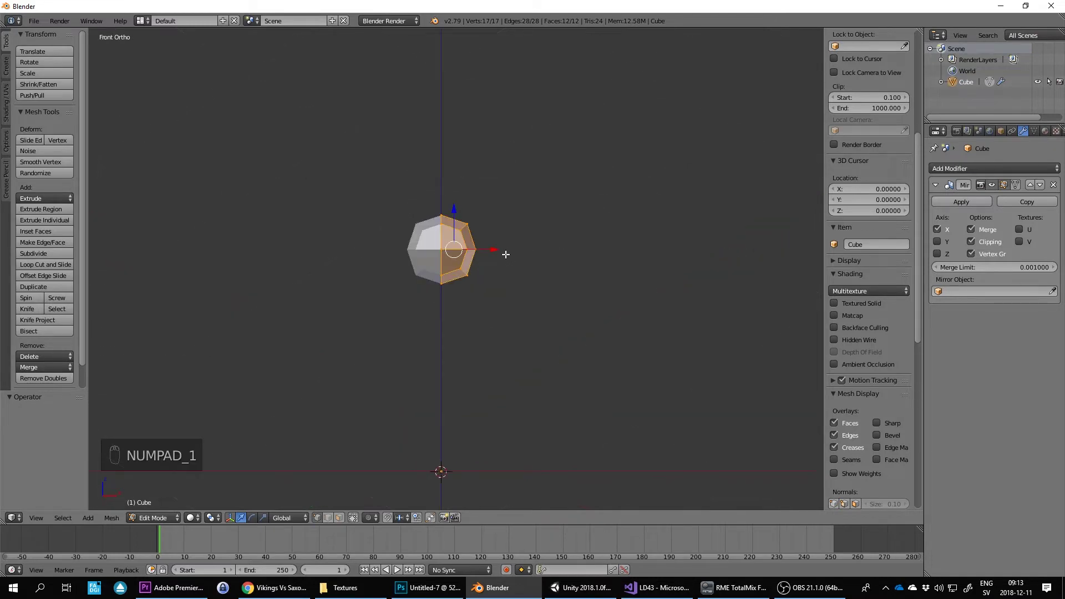
# - Select the head's bottom face and extrude it down into a short neck
pyautogui.click(338, 518)
pyautogui.moveTo(500, 283)
pyautogui.mouseDown(button='middle')
pyautogui.moveTo(520, 257)
pyautogui.moveTo(501, 256)
pyautogui.moveTo(487, 263)
pyautogui.moveTo(580, 254)
pyautogui.mouseUp(button='middle')
pyautogui.scroll(2, 566, 266)
pyautogui.scroll(-2, 547, 264)
pyautogui.rightClick(475, 276)
pyautogui.moveTo(485, 264); pyautogui.dragTo(622, 259, button='middle')
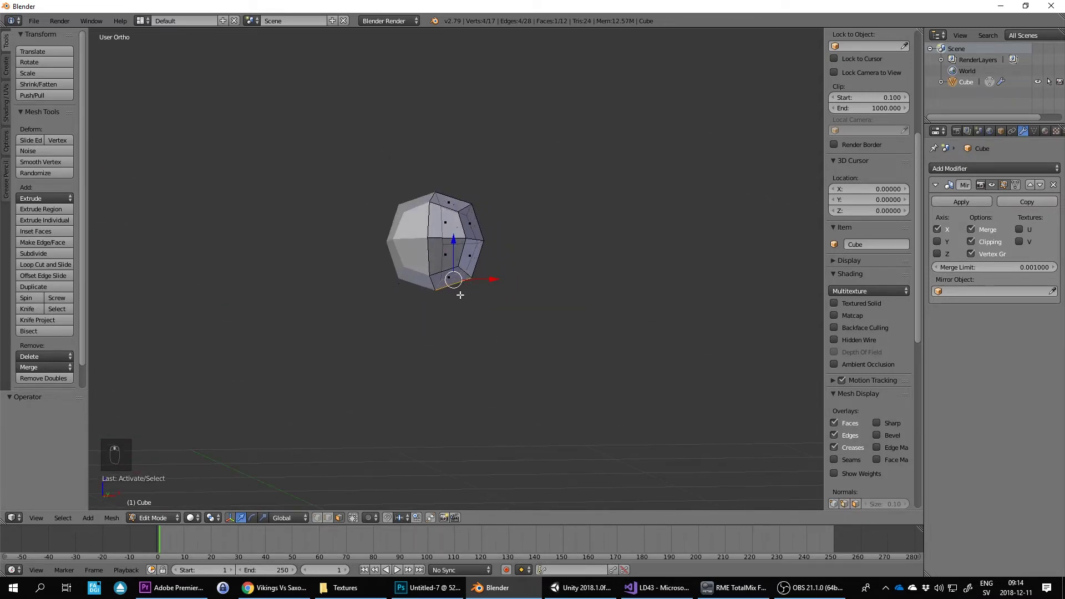
pyautogui.moveTo(460, 295); pyautogui.dragTo(502, 276, button='middle')
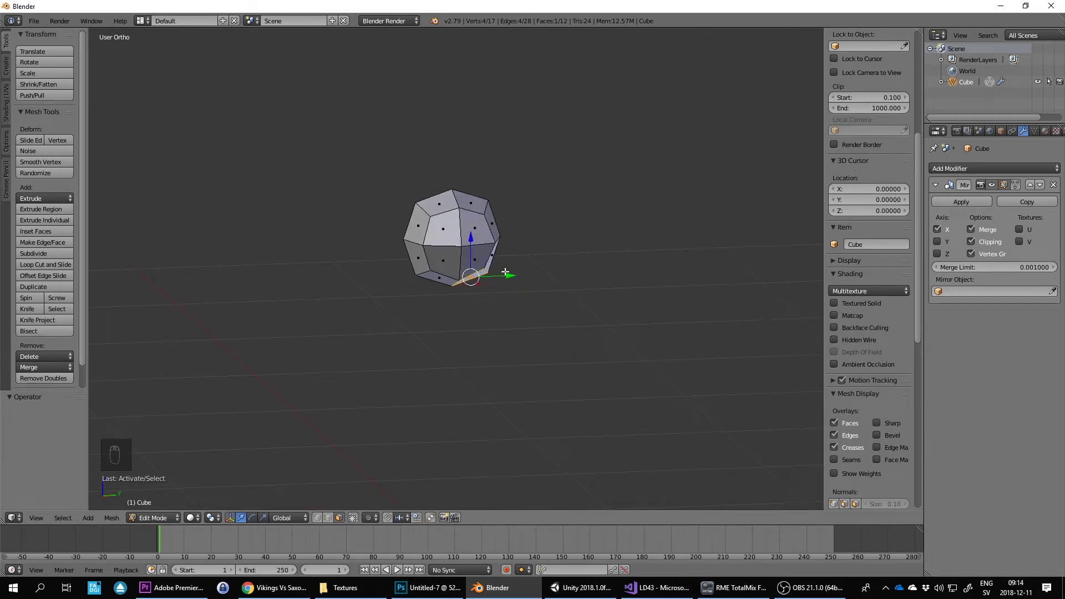
pyautogui.press('KP_1')
pyautogui.press('e')
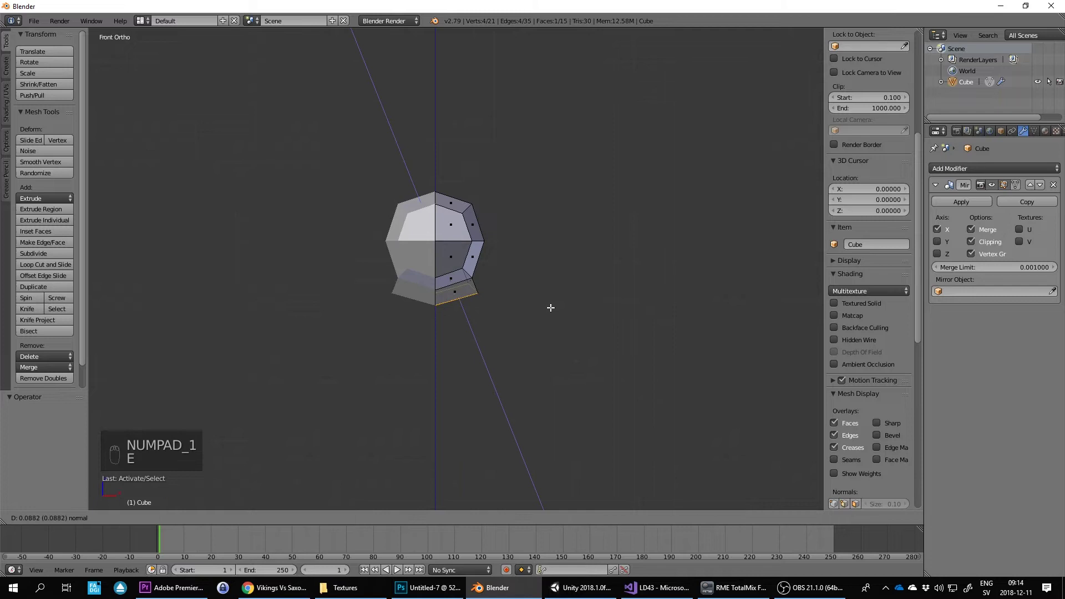
pyautogui.click(549, 304)
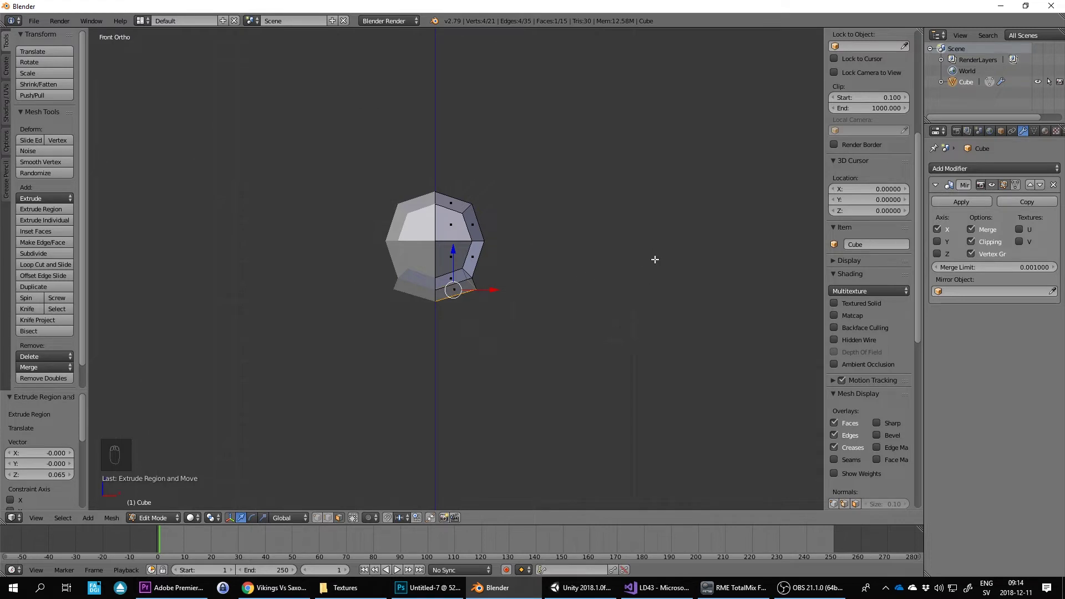
# - Extrude below the neck, widen it 2.41 times into a torso, and extrude 0.301 further down
pyautogui.moveTo(654, 256); pyautogui.dragTo(467, 260, button='middle')
pyautogui.moveTo(623, 318); pyautogui.dragTo(678, 304, button='middle')
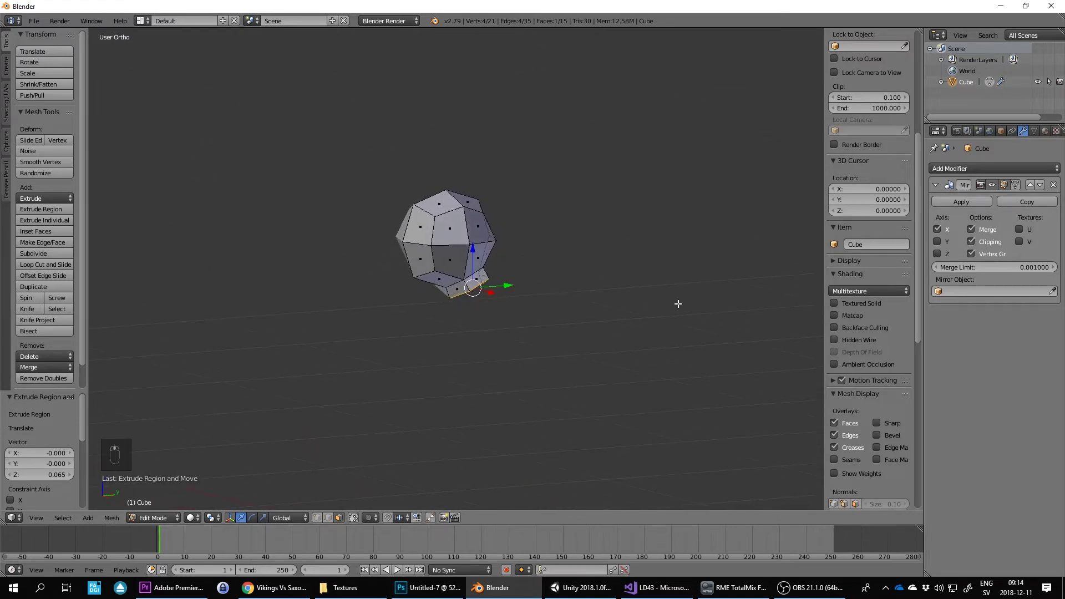
pyautogui.press('e')
pyautogui.click(544, 316)
pyautogui.press('s')
pyautogui.click(642, 309)
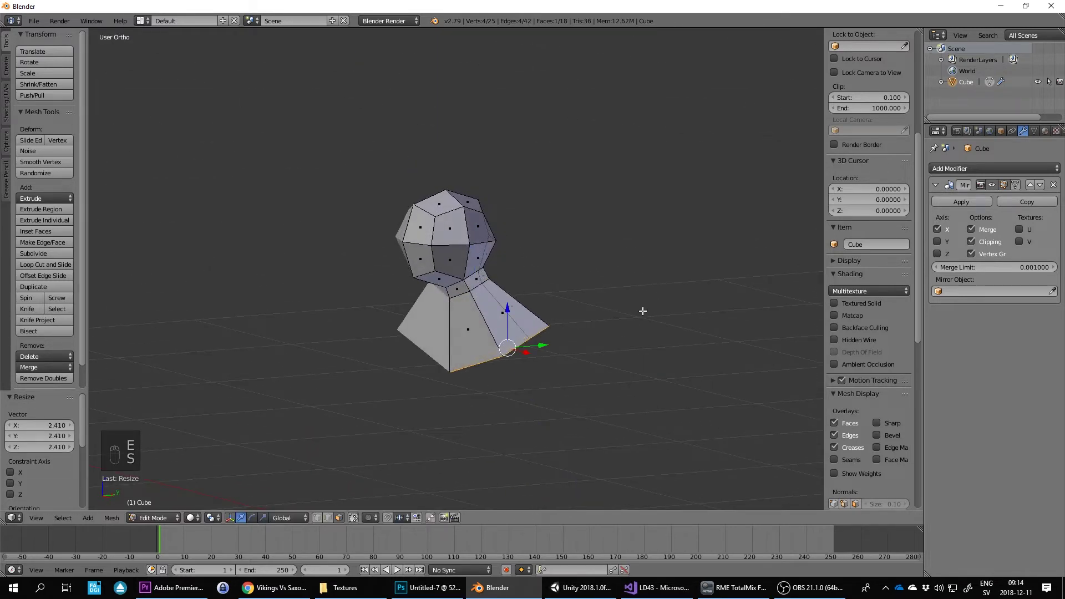
pyautogui.press('e')
pyautogui.click(701, 386)
pyautogui.moveTo(701, 385); pyautogui.dragTo(673, 321, button='middle')
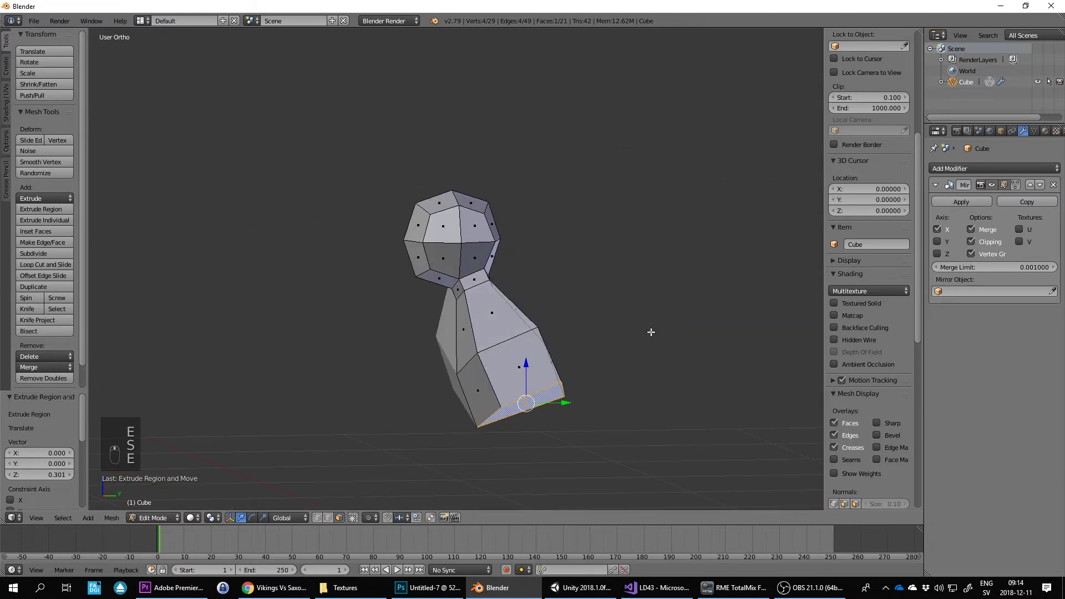
# - Move the torso bottom, then undo the torso back to the neck stub
pyautogui.press('g')
pyautogui.click(630, 319)
pyautogui.hotkey('ctrl', 'z')
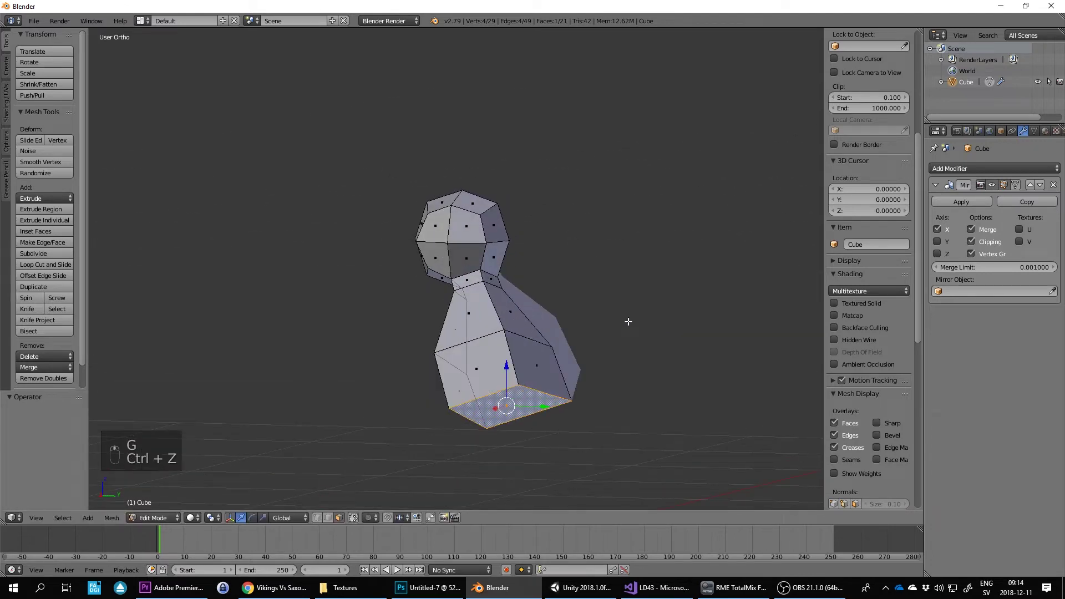
pyautogui.hotkey('ctrl', 'z')
pyautogui.hotkey('ctrl', 'z')
pyautogui.hotkey('ctrl', 'z')
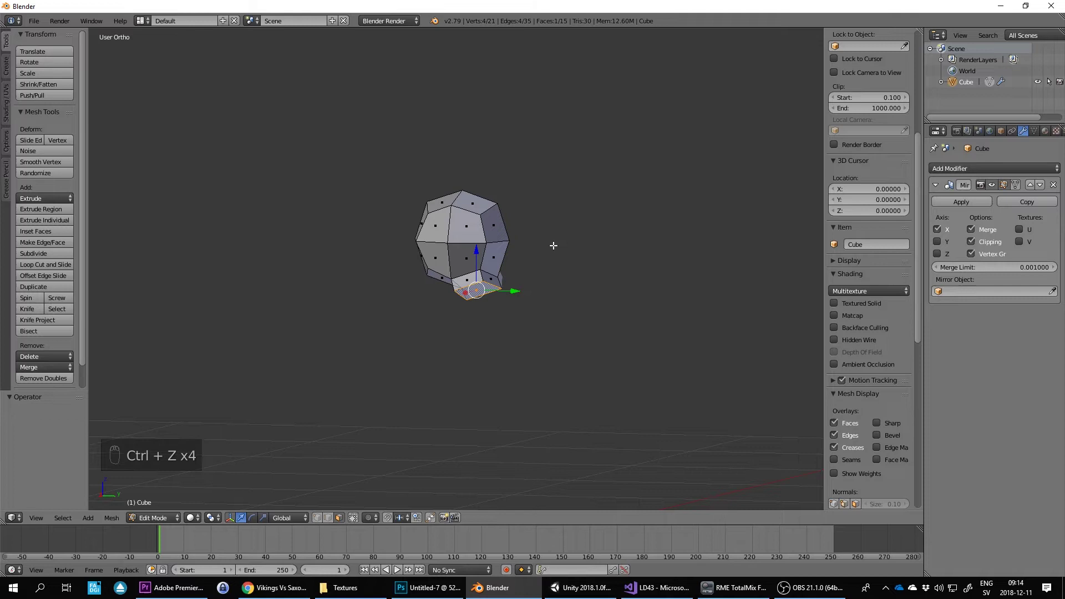
# - Flatten the neck's bottom edge with a zero Z scale and lower it 0.036 along Z
pyautogui.press('KP_1')
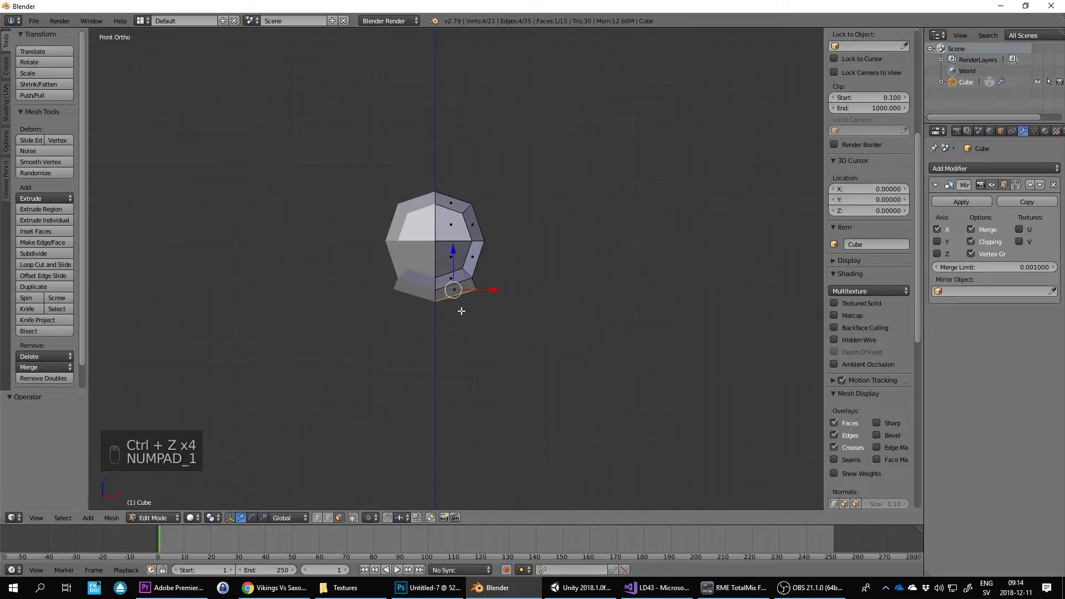
pyautogui.press('s')
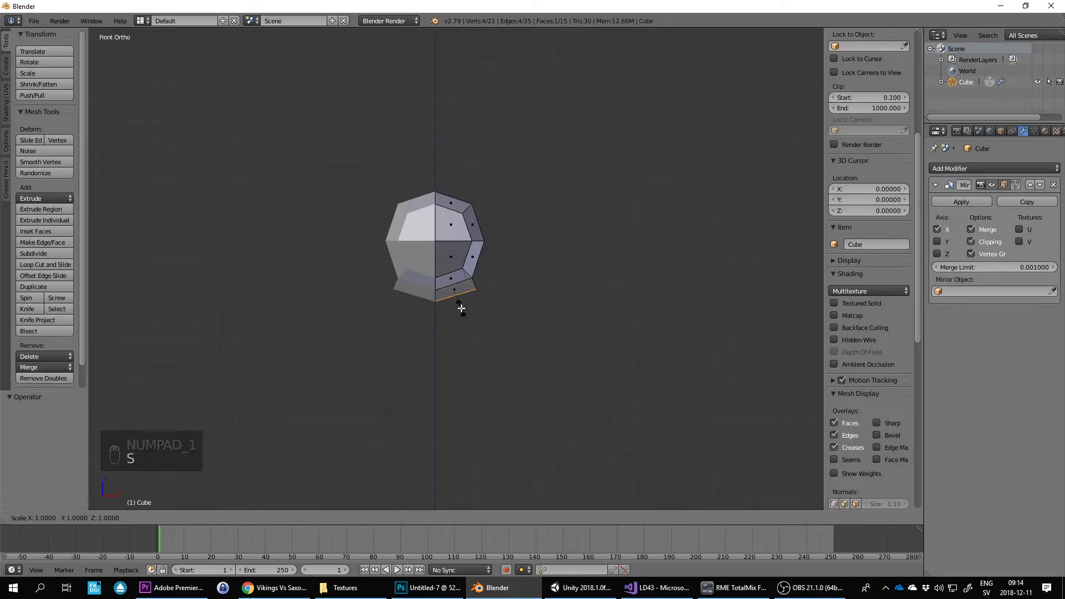
pyautogui.write('z')
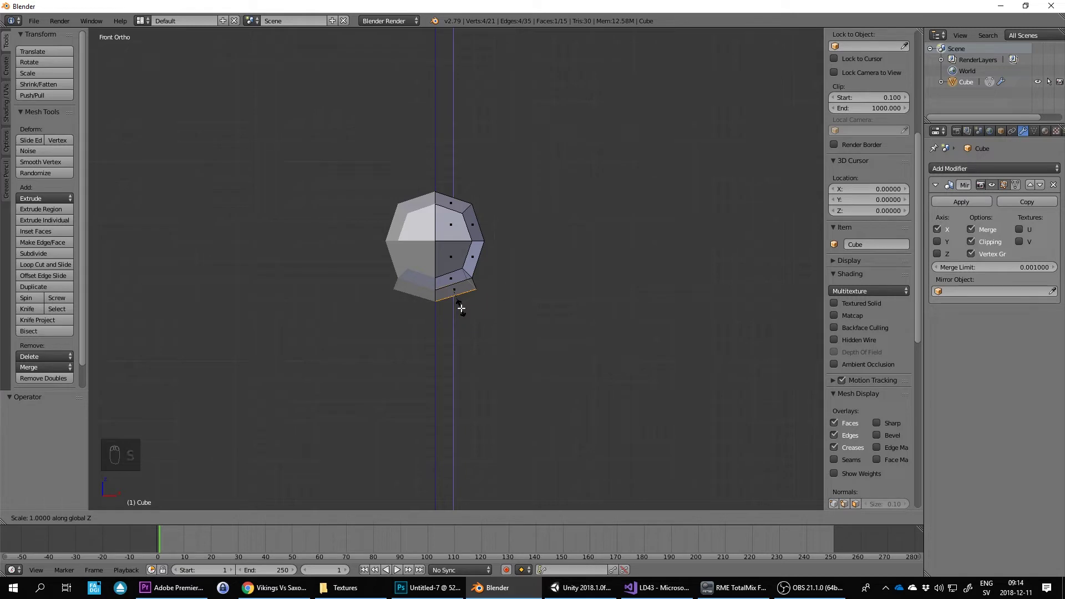
pyautogui.write('0')
pyautogui.press('Return')
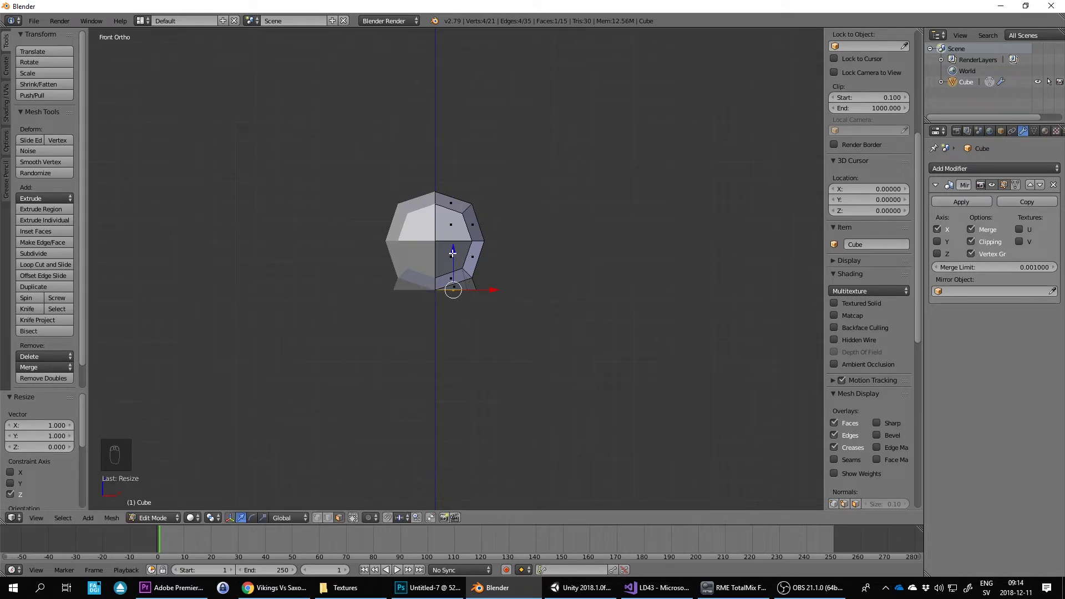
pyautogui.moveTo(452, 254); pyautogui.dragTo(454, 261)
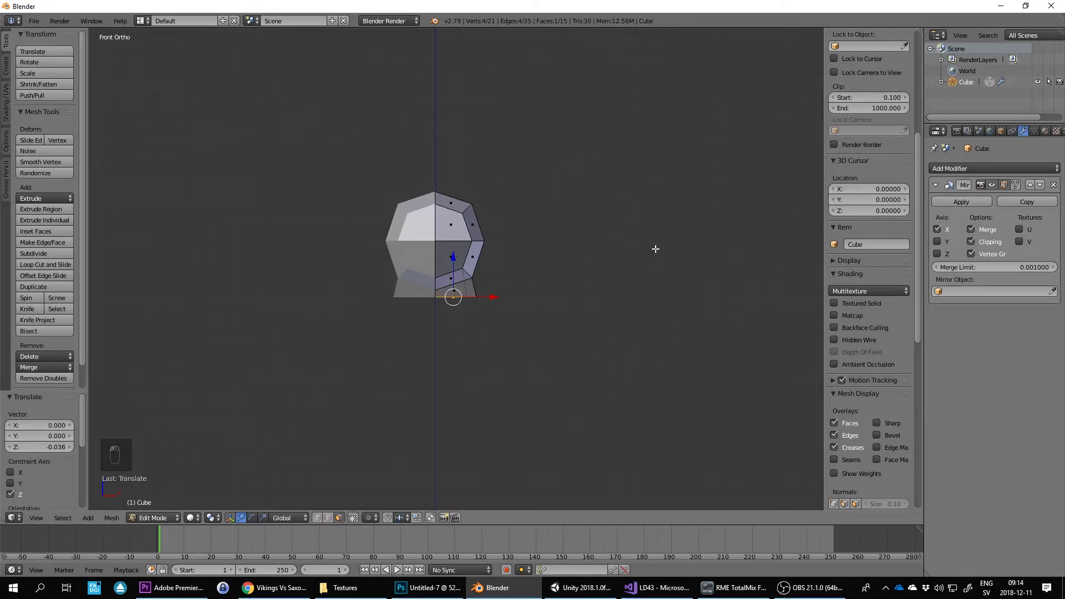
pyautogui.moveTo(655, 249); pyautogui.dragTo(488, 303, button='middle')
# - Switch to vertex selection and set snapping to vertices
pyautogui.scroll(3, 487, 304)
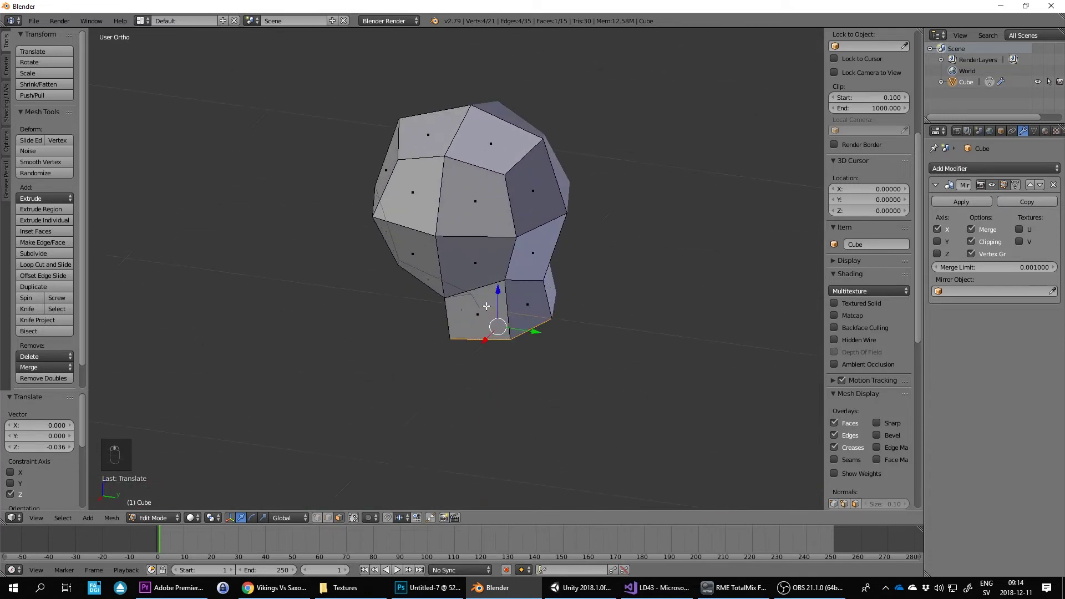
pyautogui.moveTo(595, 293); pyautogui.dragTo(565, 333, button='middle')
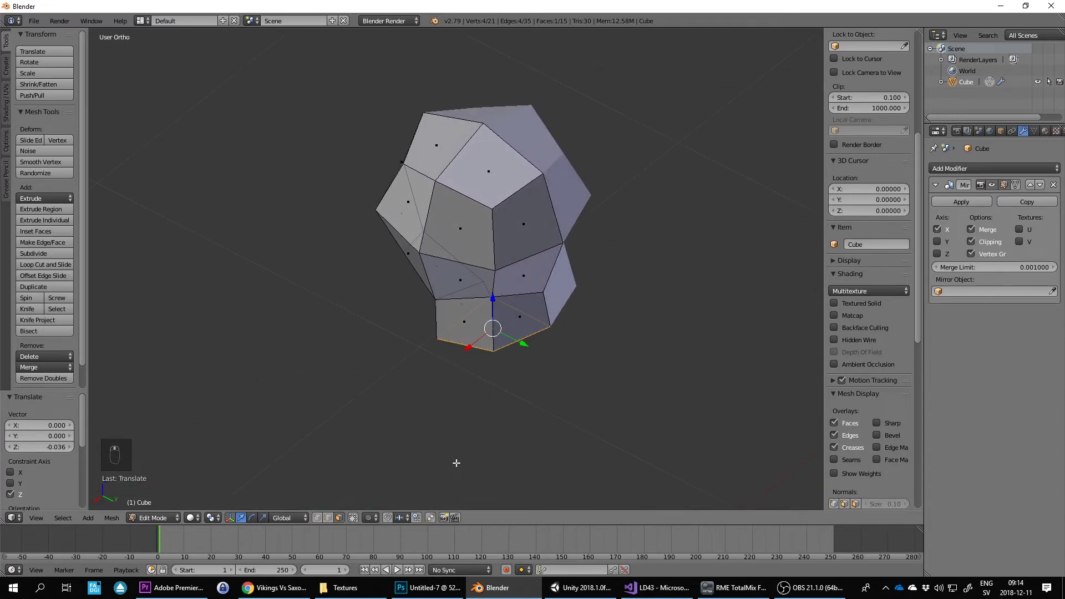
pyautogui.click(316, 518)
pyautogui.click(399, 518)
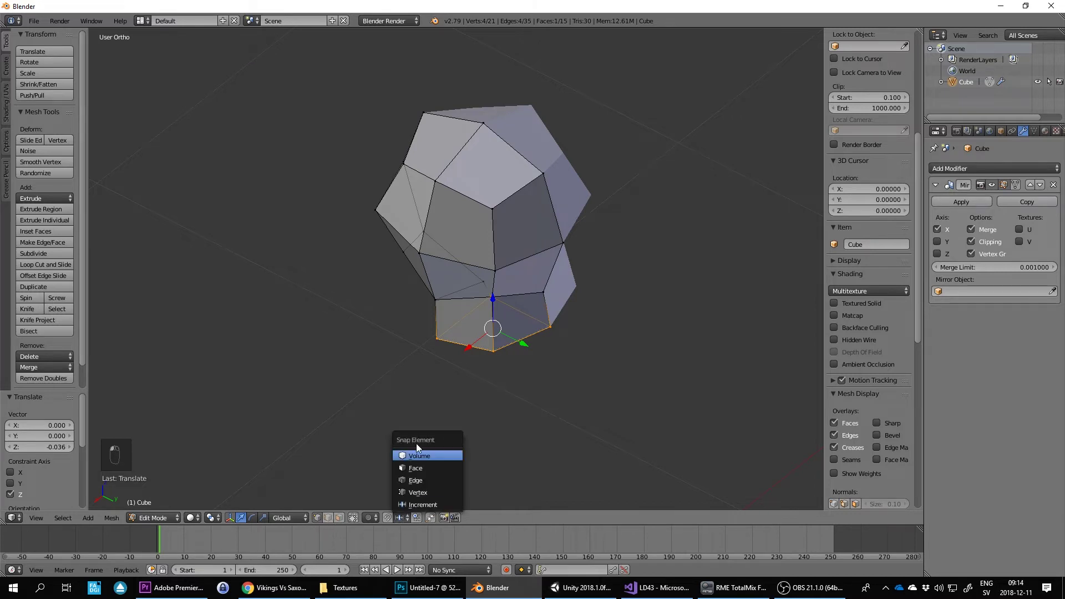
pyautogui.click(435, 493)
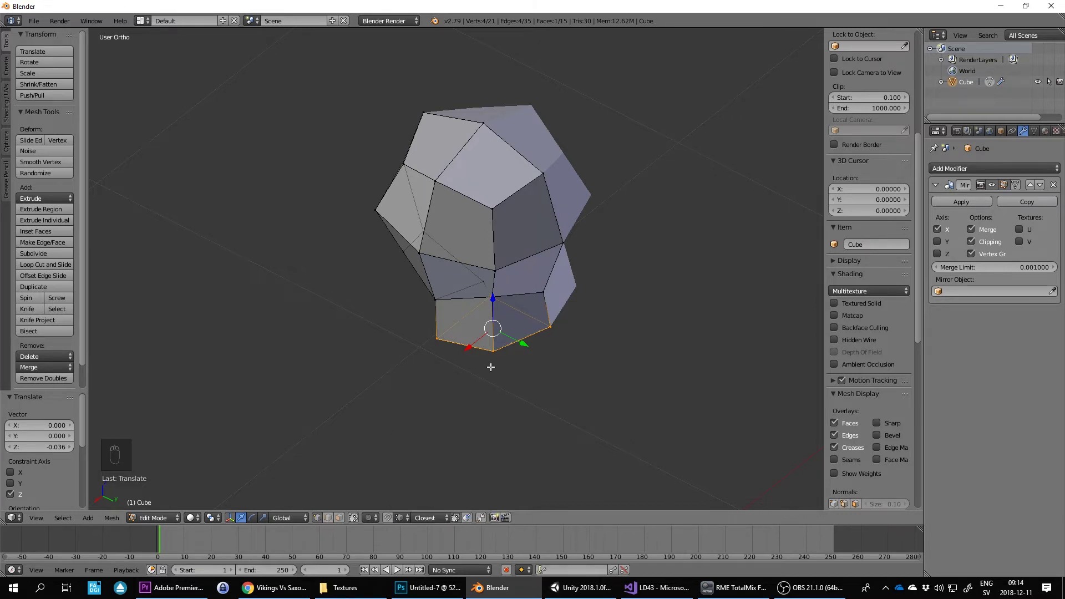
# - Nudge two neck vertices 0.048, one along X and one along Y
pyautogui.moveTo(487, 323); pyautogui.dragTo(499, 357, button='middle')
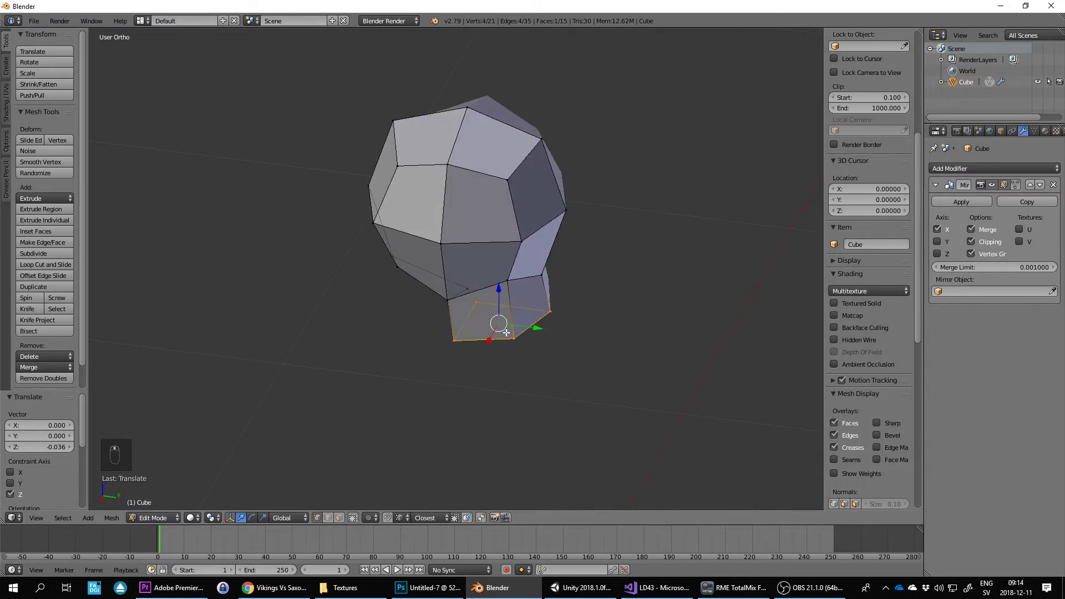
pyautogui.moveTo(568, 323); pyautogui.dragTo(451, 351, button='middle')
pyautogui.rightClick(445, 342)
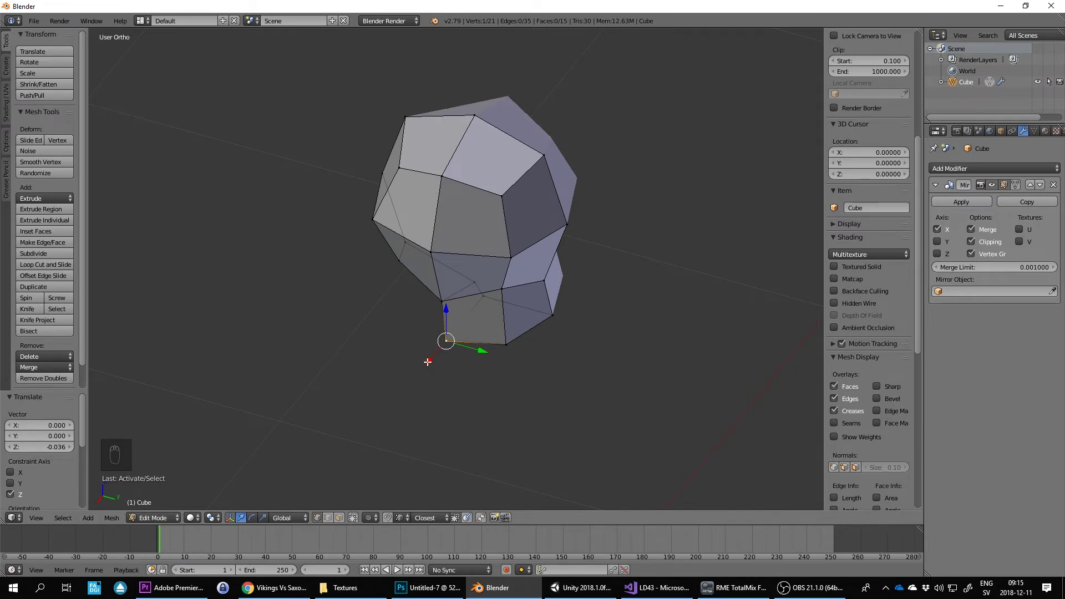
pyautogui.moveTo(427, 362); pyautogui.dragTo(506, 340)
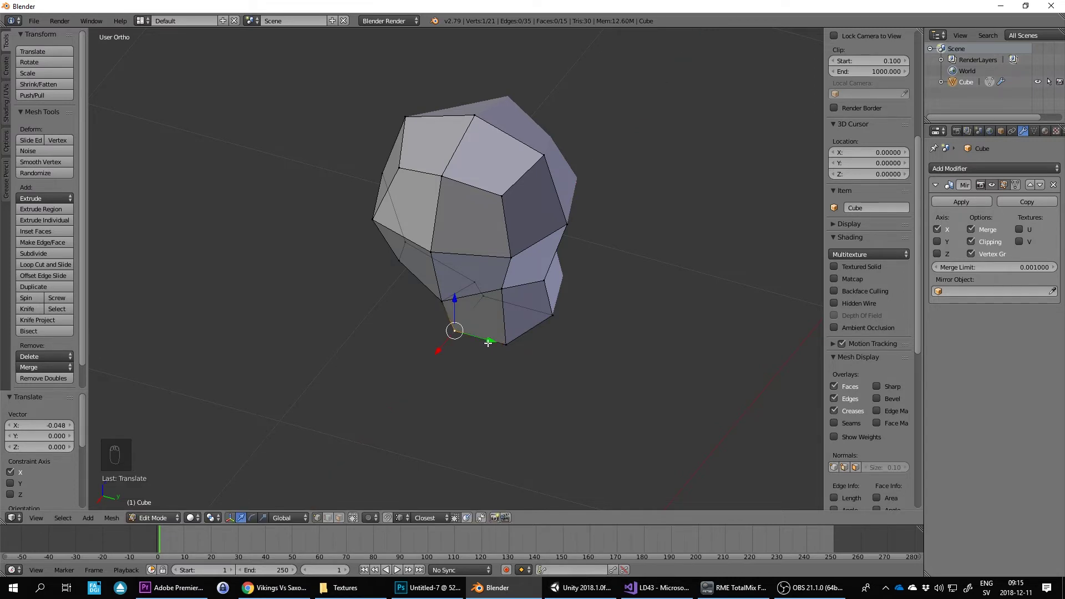
pyautogui.press('KP_1')
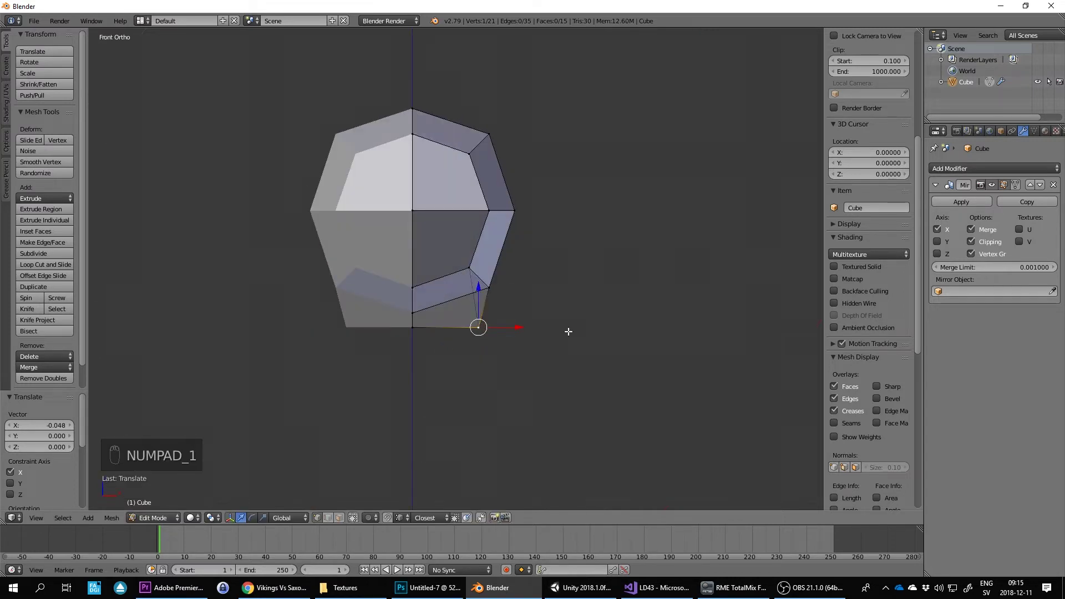
pyautogui.moveTo(636, 291); pyautogui.dragTo(546, 309, button='middle')
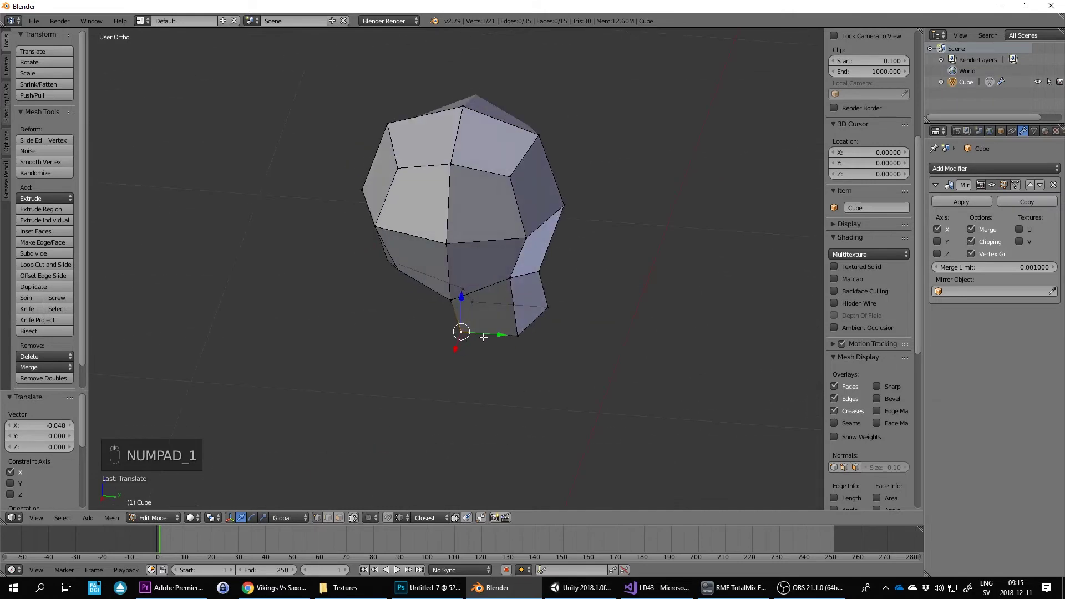
pyautogui.rightClick(546, 306)
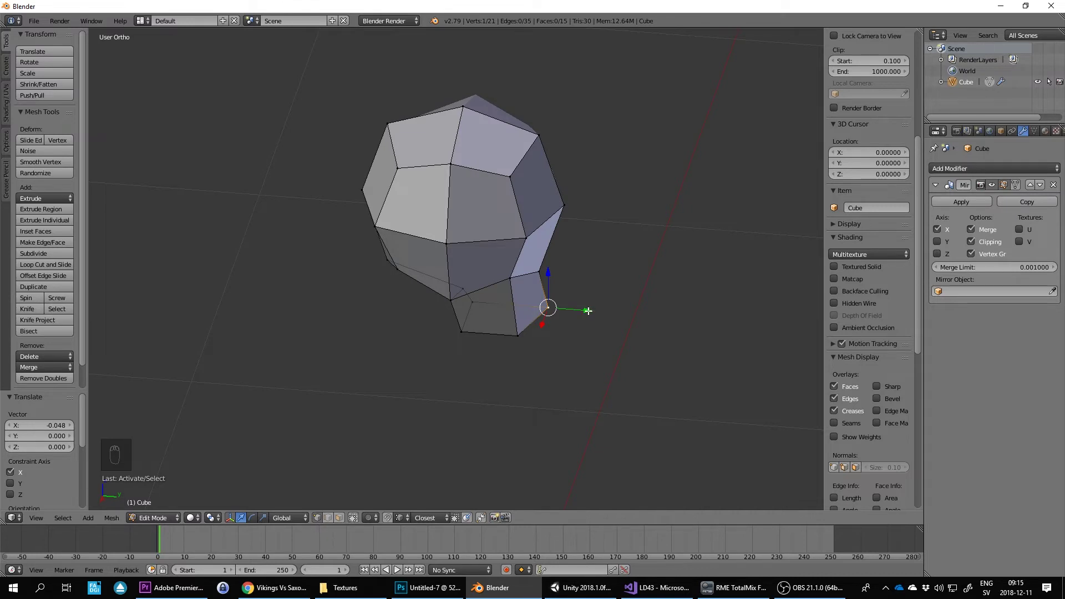
pyautogui.moveTo(586, 310); pyautogui.dragTo(519, 332)
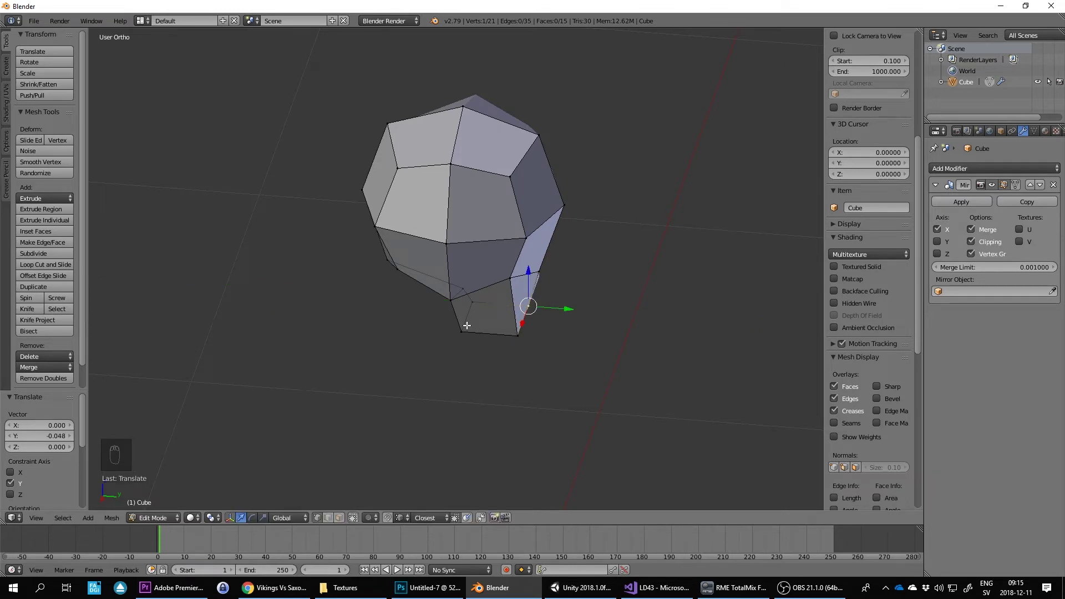
# - Move a vertex on the head's lower edge along Y and check the shape
pyautogui.moveTo(467, 325); pyautogui.dragTo(468, 306, button='middle')
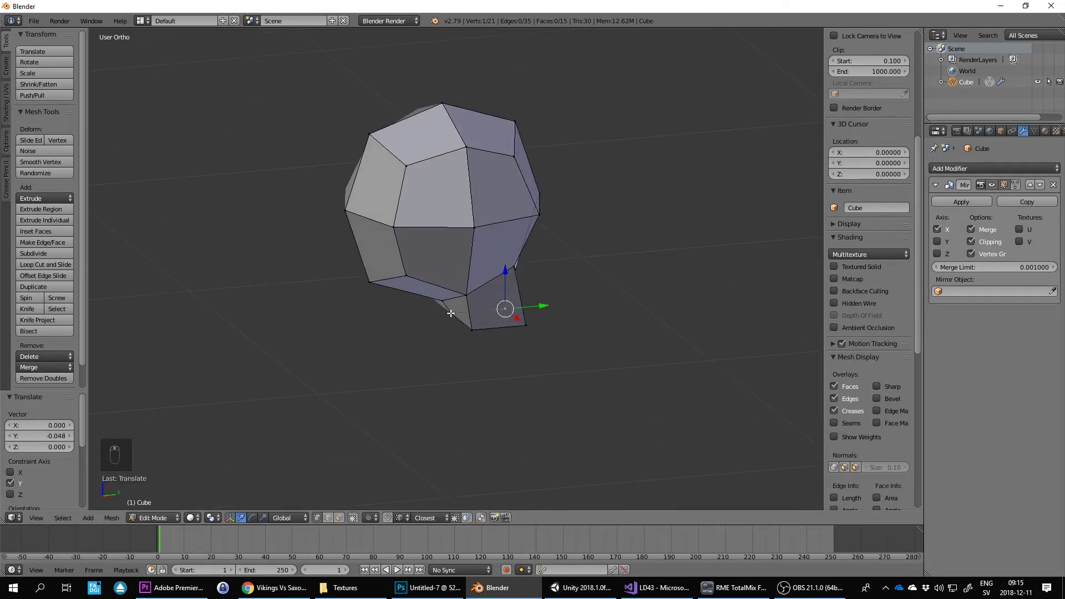
pyautogui.rightClick(450, 313)
pyautogui.press('g')
pyautogui.press('y')
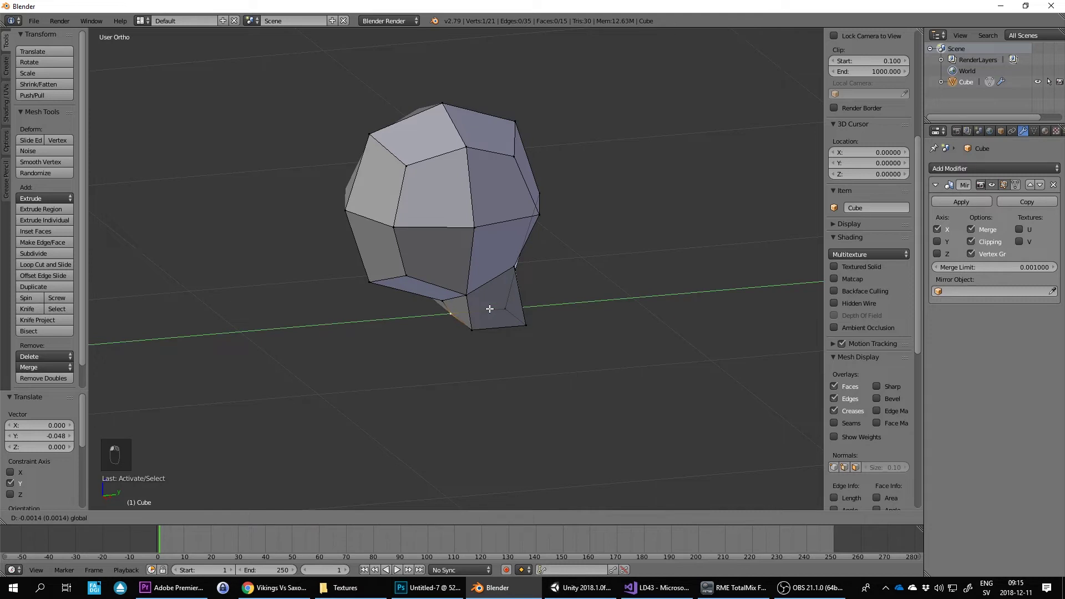
pyautogui.click(472, 330)
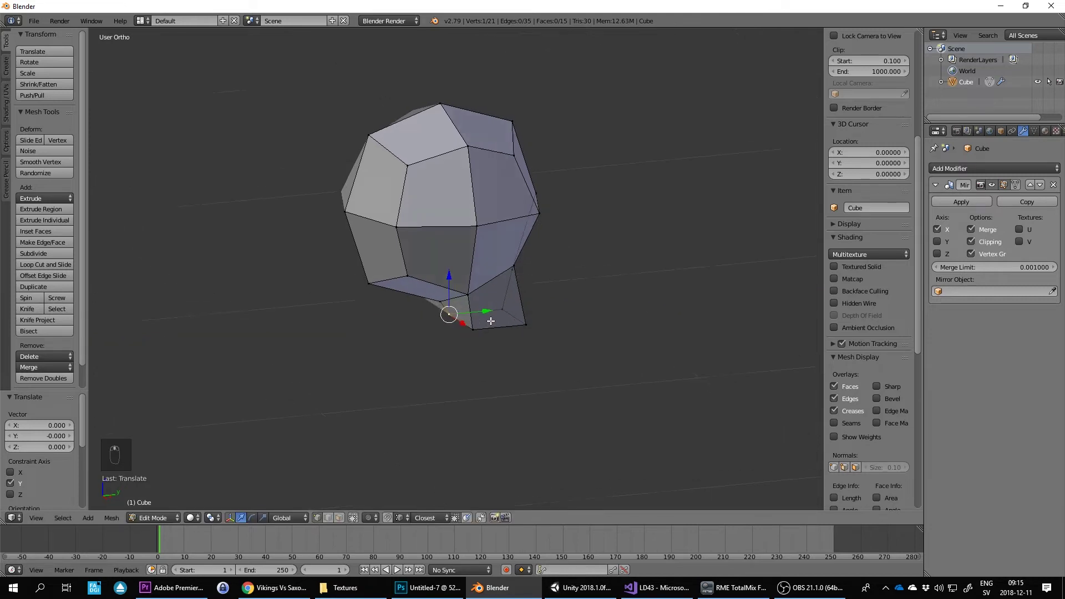
pyautogui.moveTo(472, 330); pyautogui.dragTo(532, 223, button='middle')
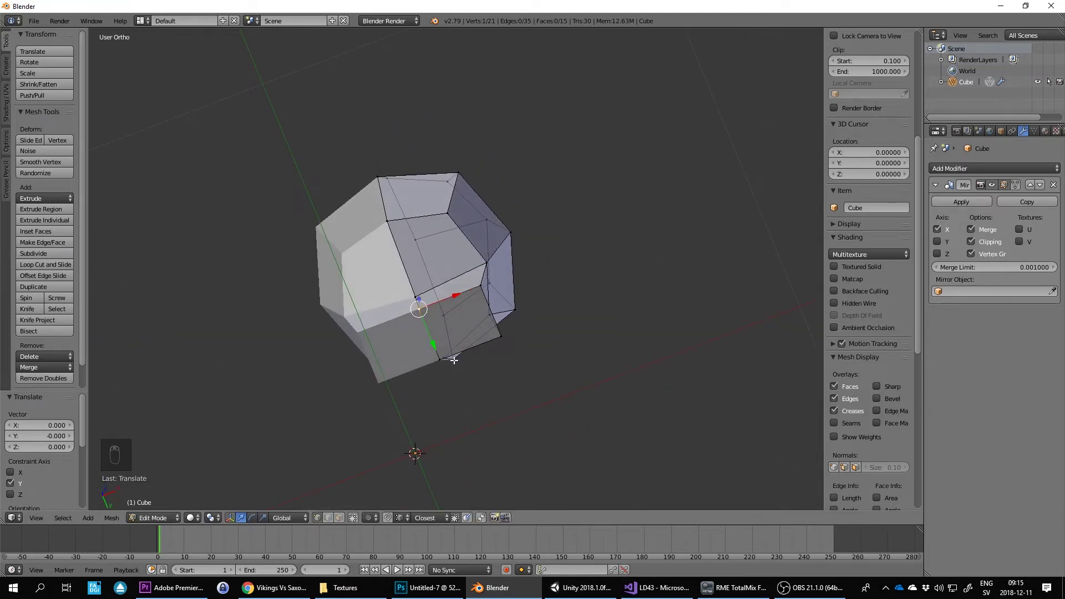
pyautogui.moveTo(492, 336); pyautogui.dragTo(433, 315, button='middle')
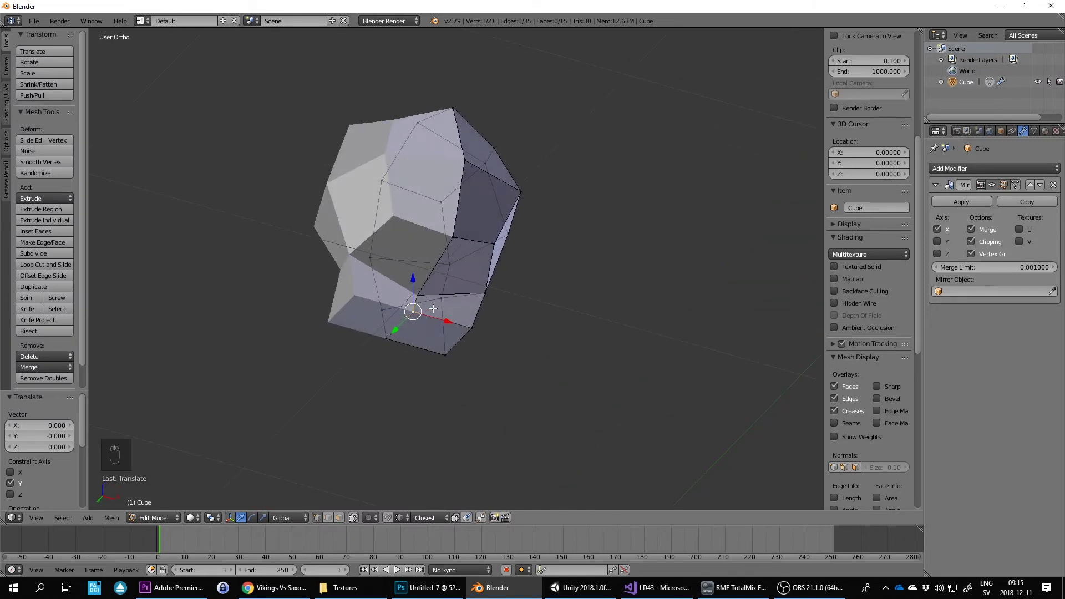
# - Narrow the head's bottom face along X to 0.146 of its width in front view
pyautogui.press('KP_1')
pyautogui.click(339, 518)
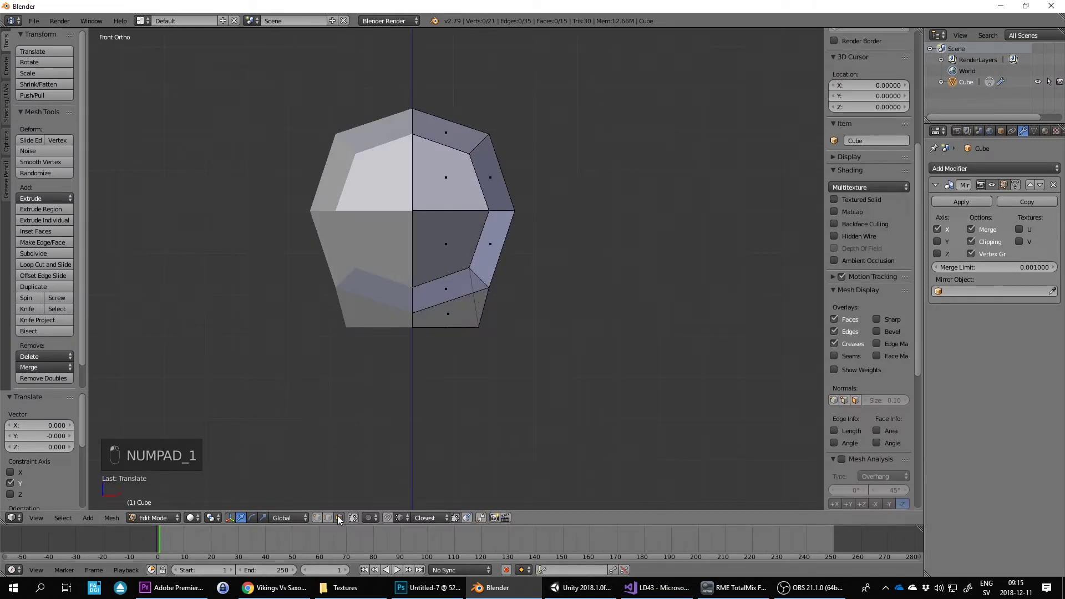
pyautogui.moveTo(609, 312); pyautogui.dragTo(504, 326, button='middle')
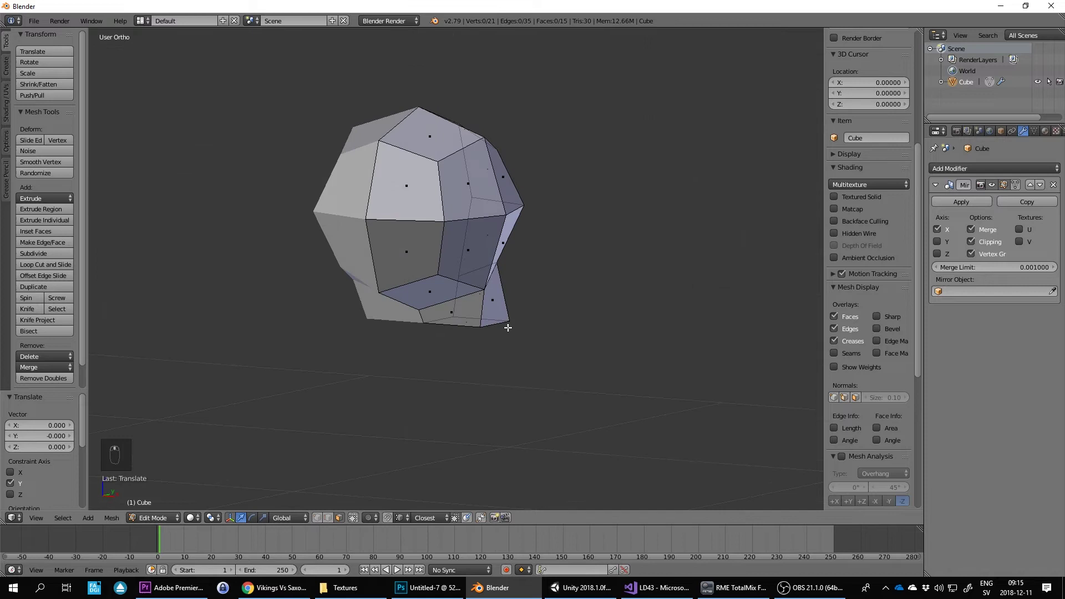
pyautogui.rightClick(491, 325)
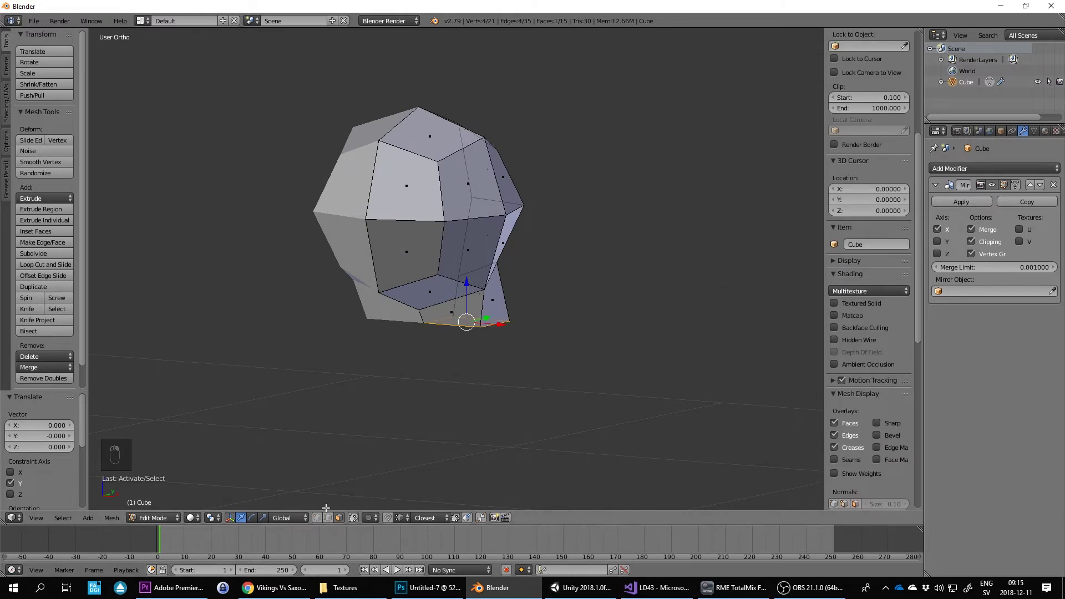
pyautogui.press('KP_1')
pyautogui.press('s')
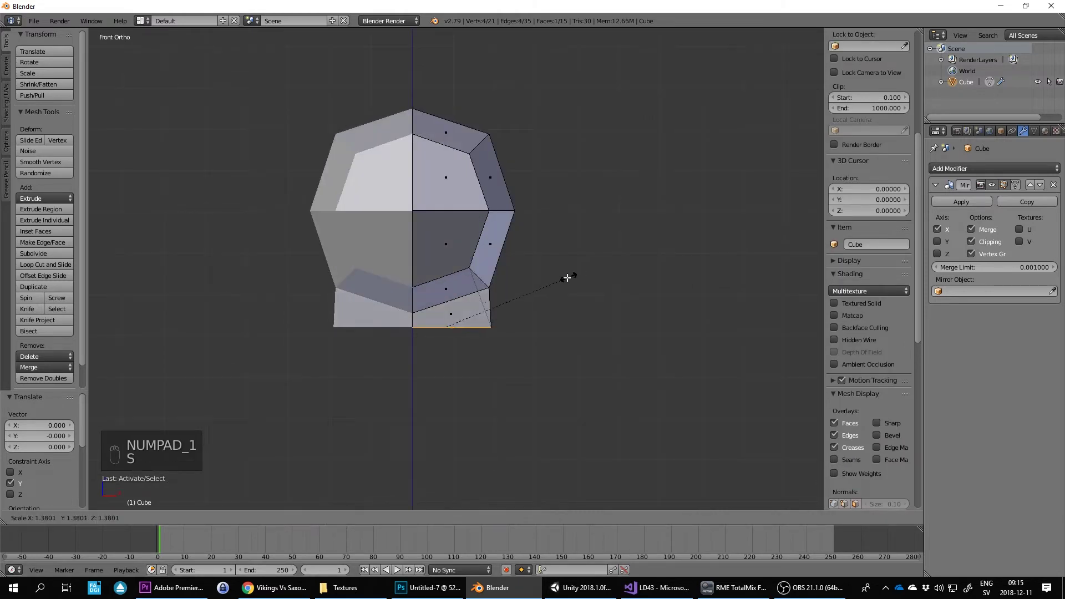
pyautogui.press('x')
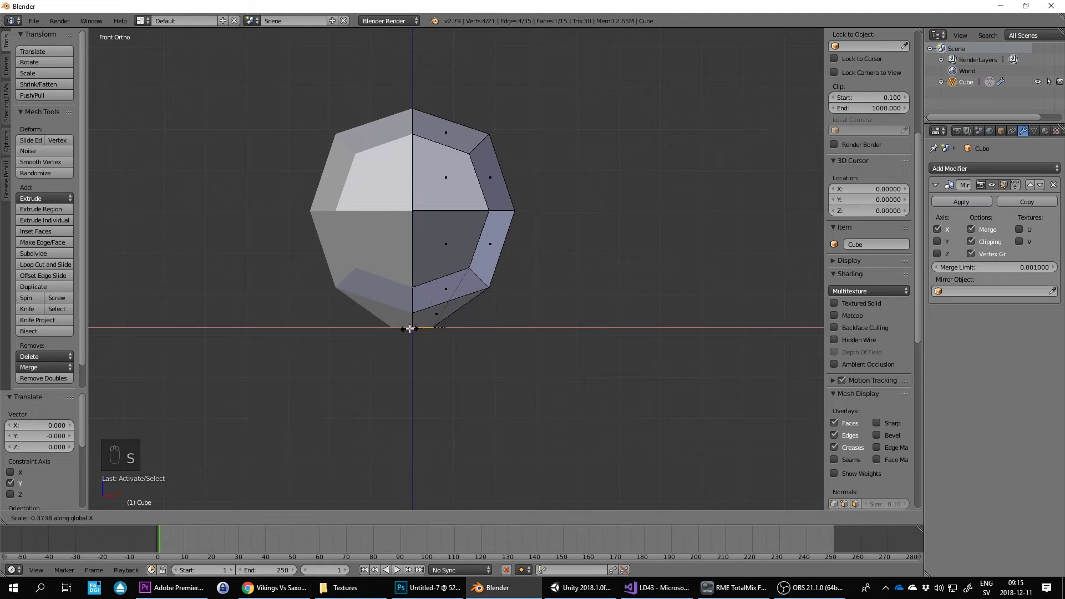
pyautogui.click(459, 328)
pyautogui.moveTo(595, 304); pyautogui.dragTo(585, 288, button='middle')
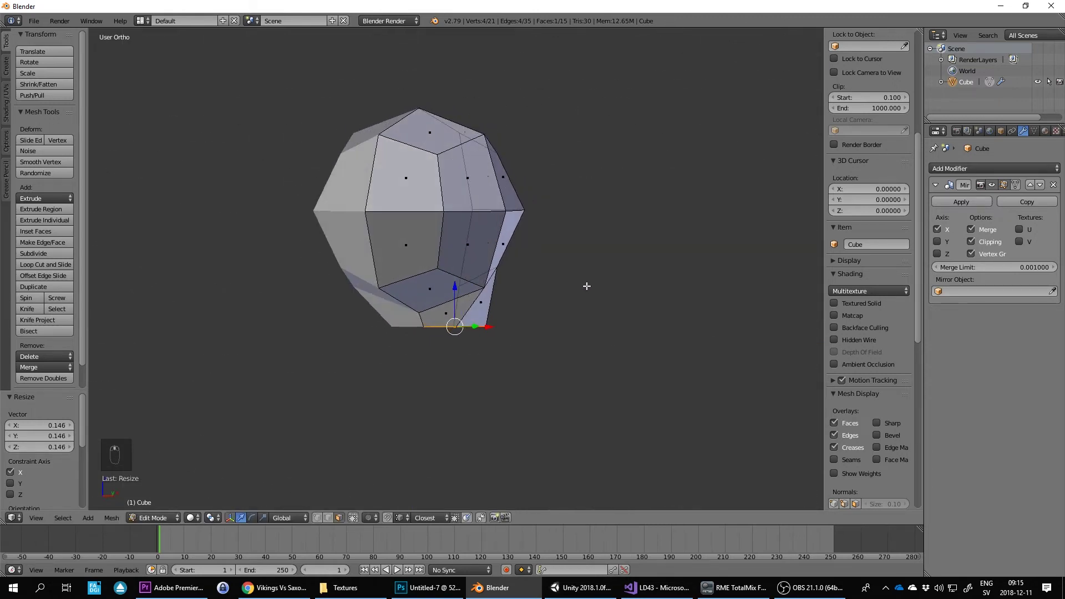
pyautogui.press('KP_1')
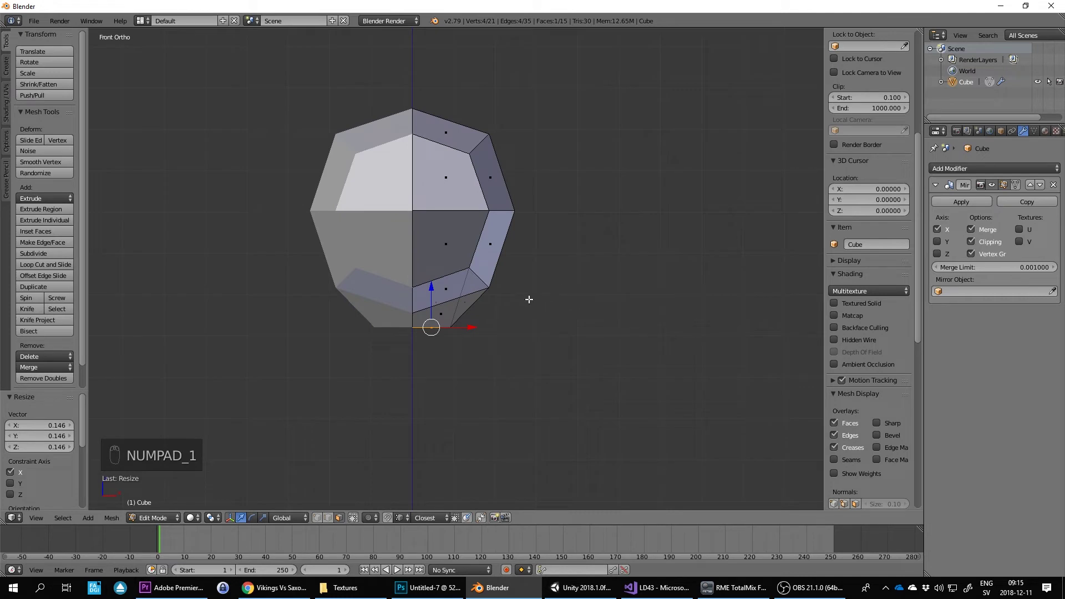
# - Extrude the bottom face down five times into a narrow column, then deselect all
pyautogui.press('e')
pyautogui.click(540, 323)
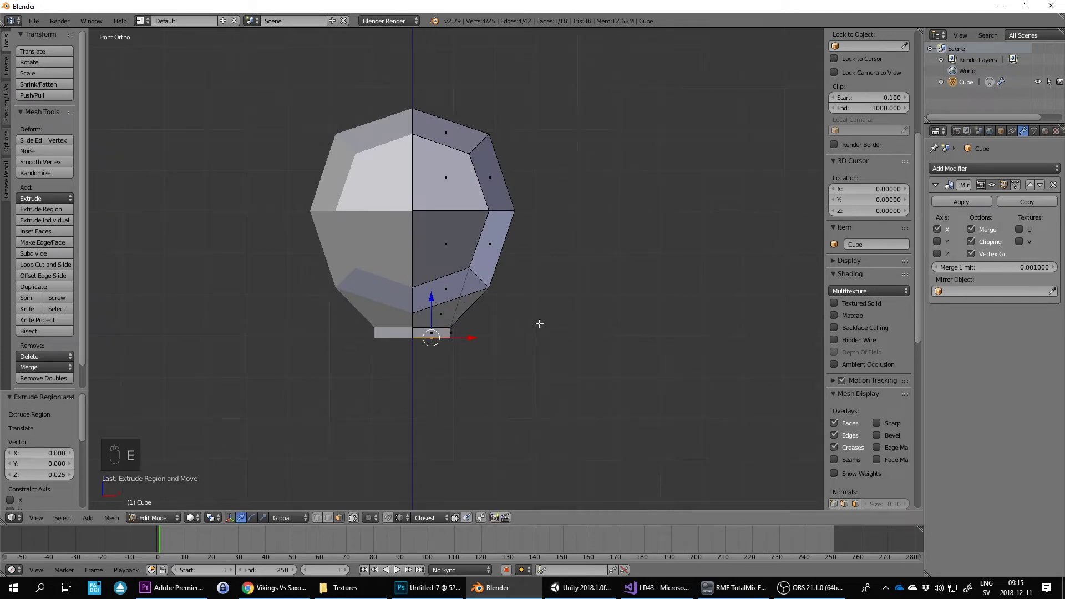
pyautogui.scroll(-6, 534, 350)
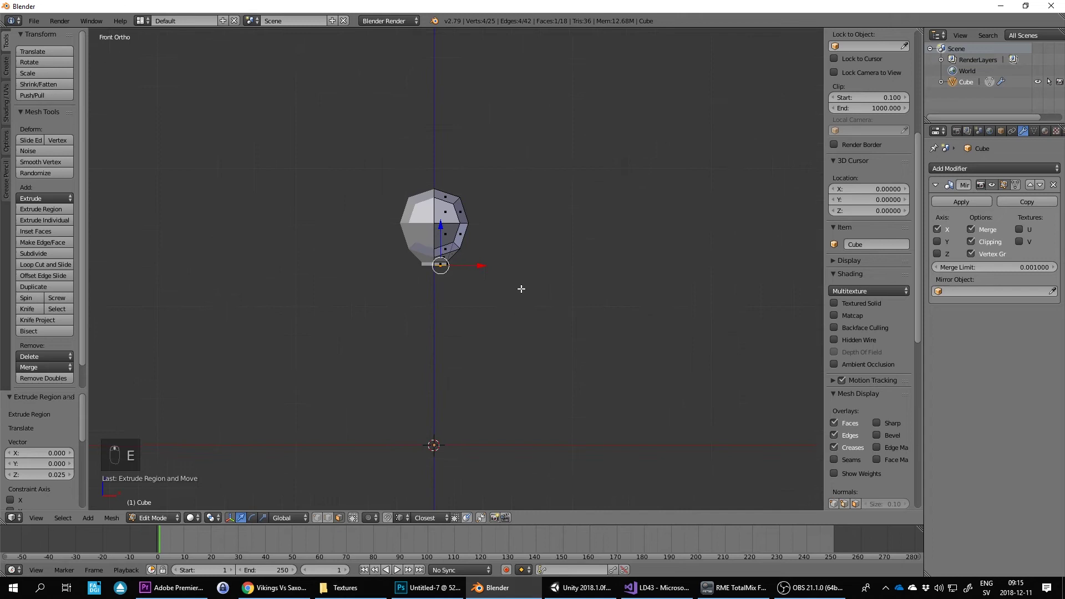
pyautogui.press('e')
pyautogui.click(519, 300)
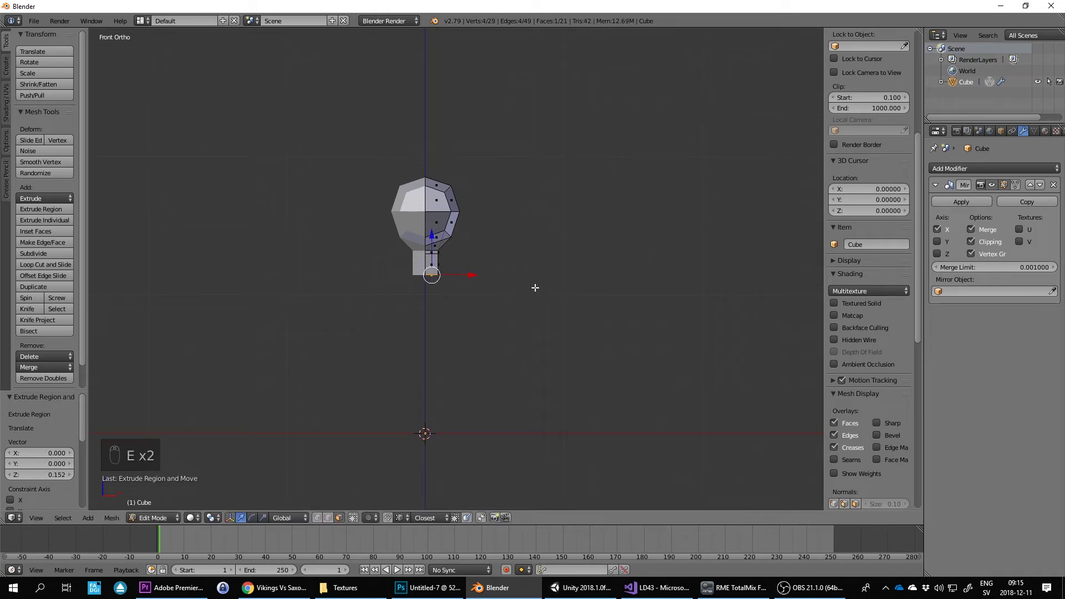
pyautogui.press('e')
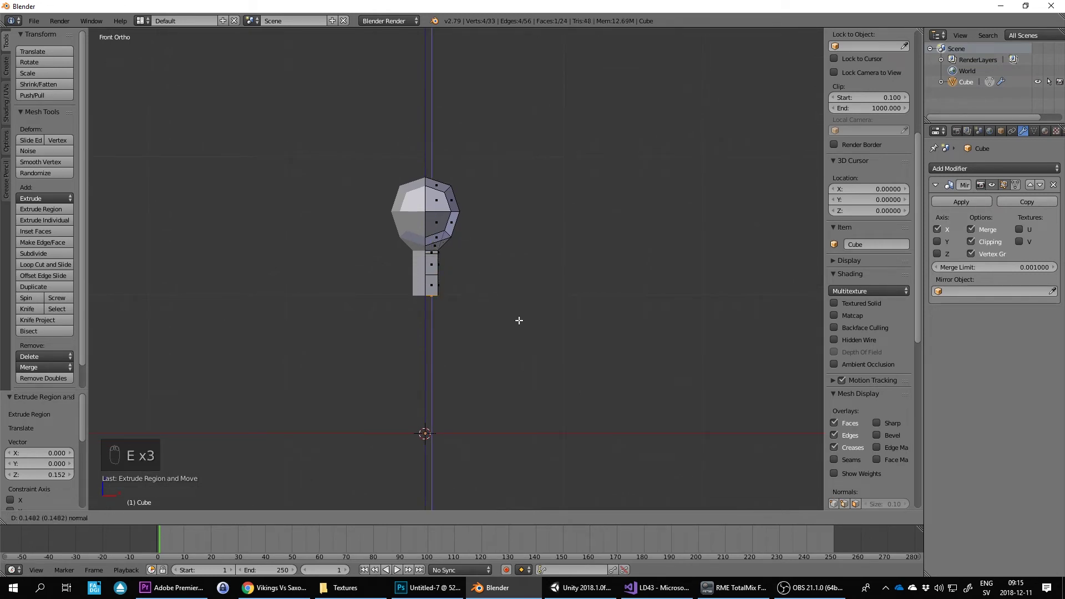
pyautogui.click(519, 320)
pyautogui.press('e')
pyautogui.click(531, 388)
pyautogui.press('e')
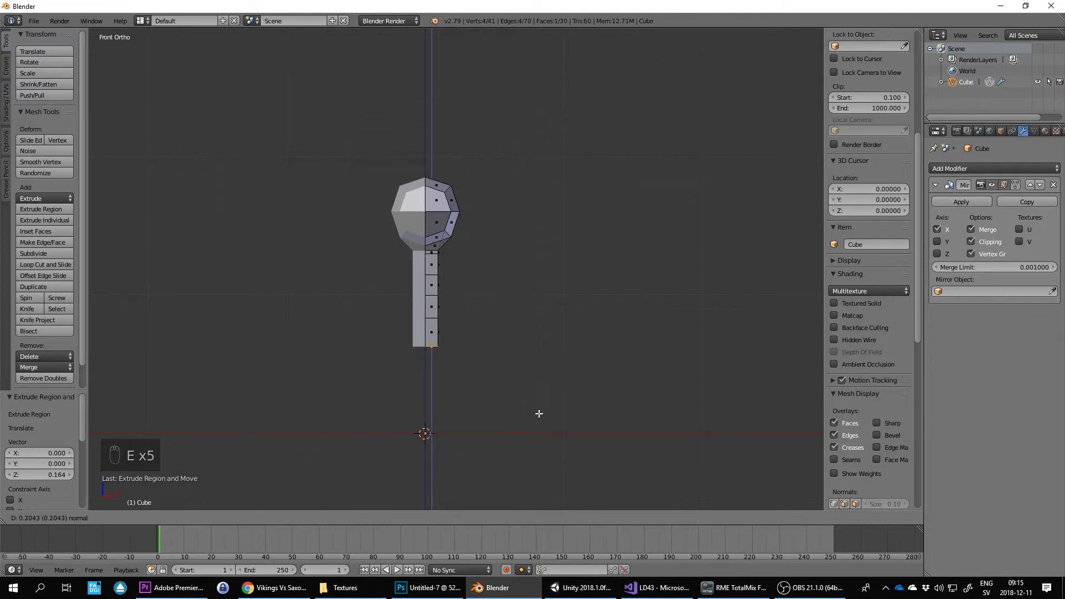
pyautogui.click(542, 406)
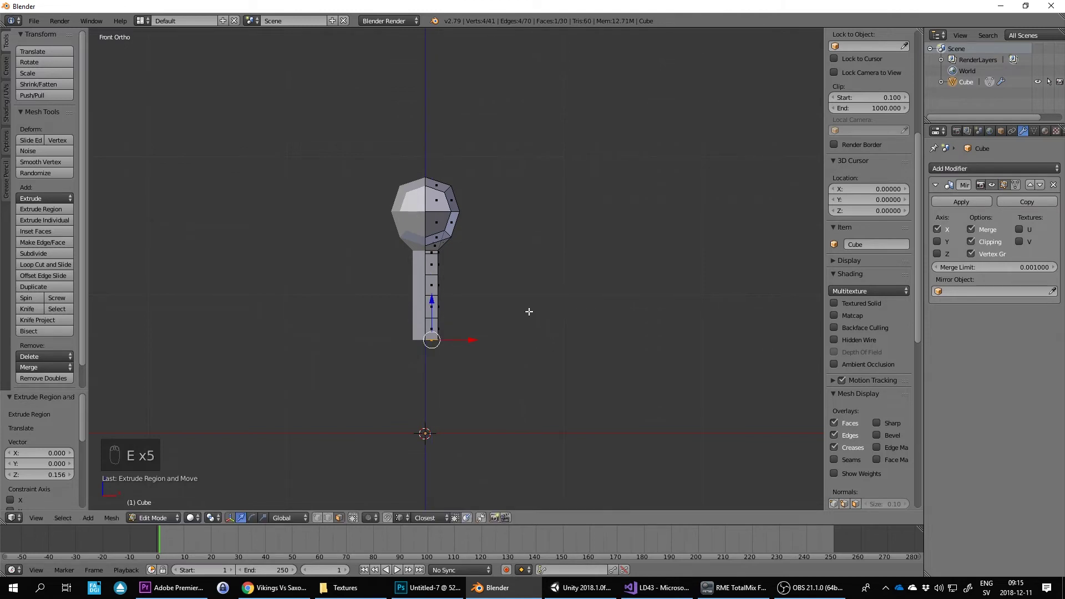
pyautogui.press('a')
pyautogui.scroll(-4, 445, 193)
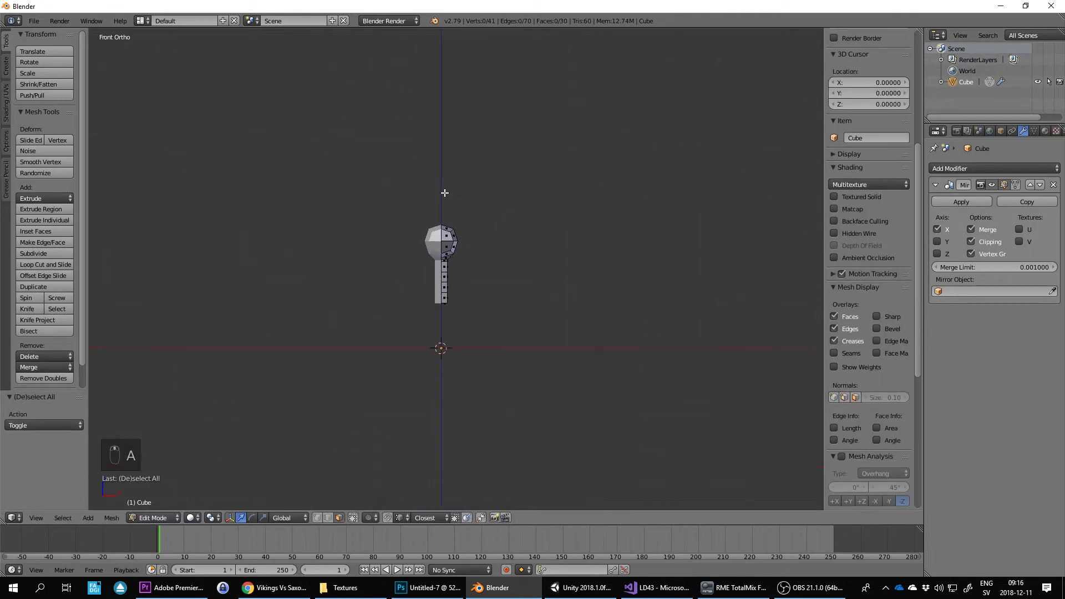
pyautogui.scroll(3, 465, 242)
pyautogui.press('a')
pyautogui.press('a')
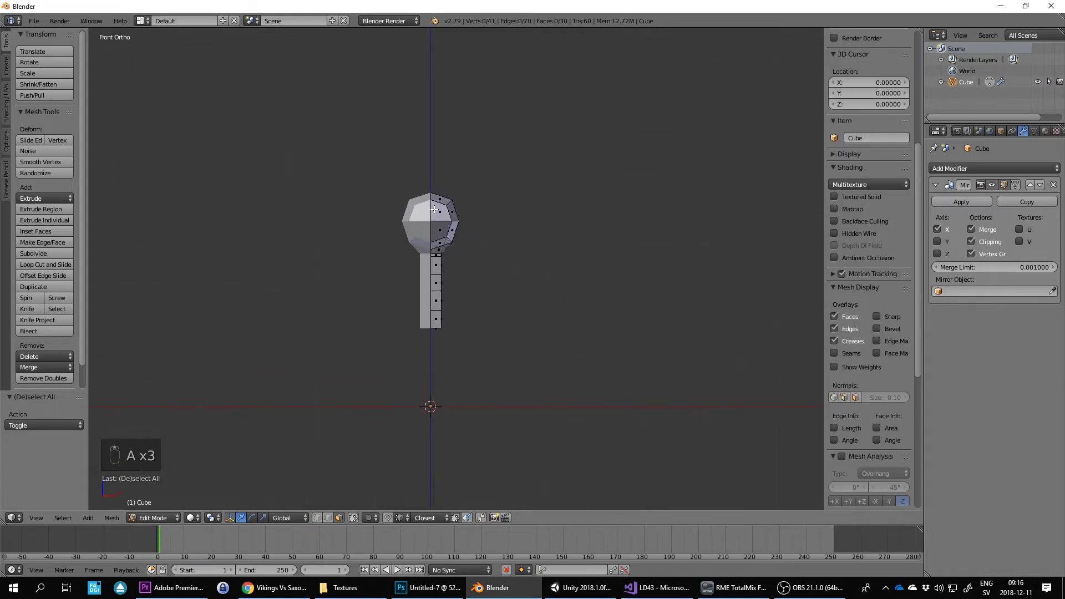
pyautogui.press('Tab')
pyautogui.press('Tab')
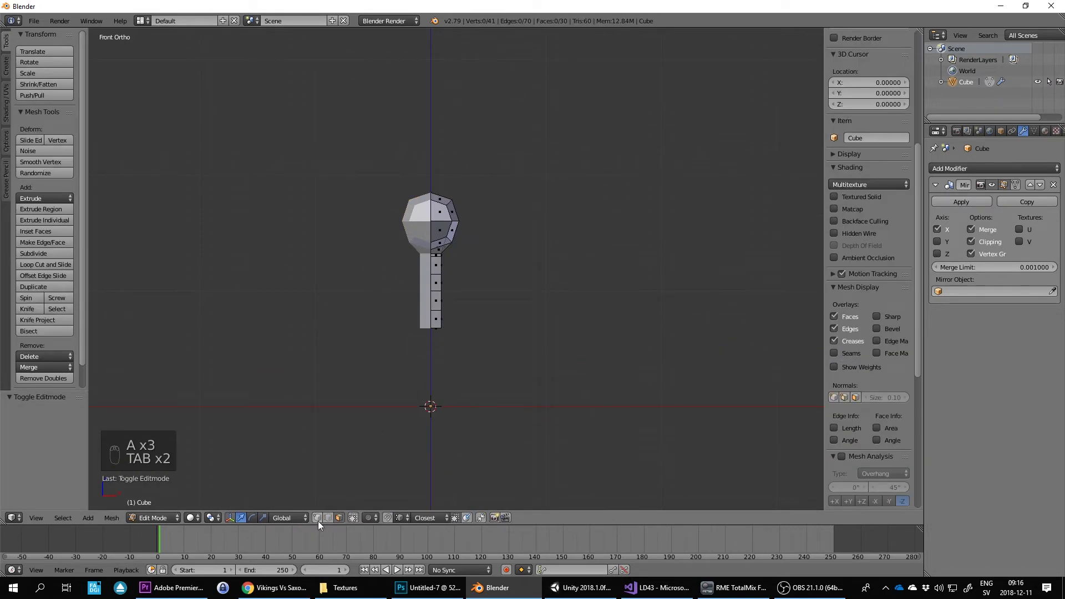
pyautogui.press('Tab')
pyautogui.press('Tab')
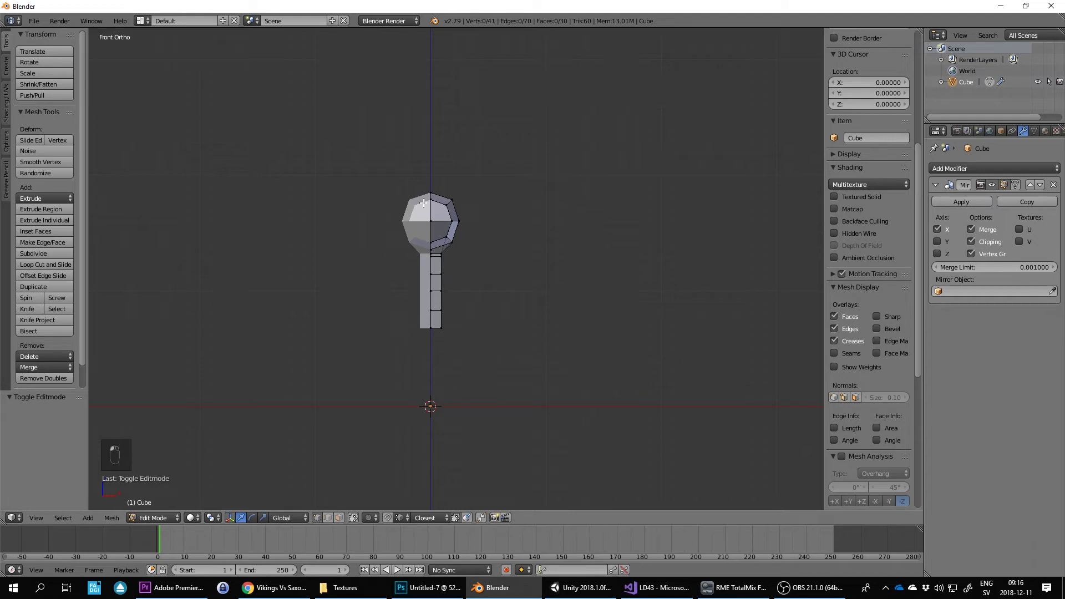
# - Box-select the head's right half and scale it up 1.365 times
pyautogui.press('b')
pyautogui.moveTo(380, 171); pyautogui.dragTo(527, 264)
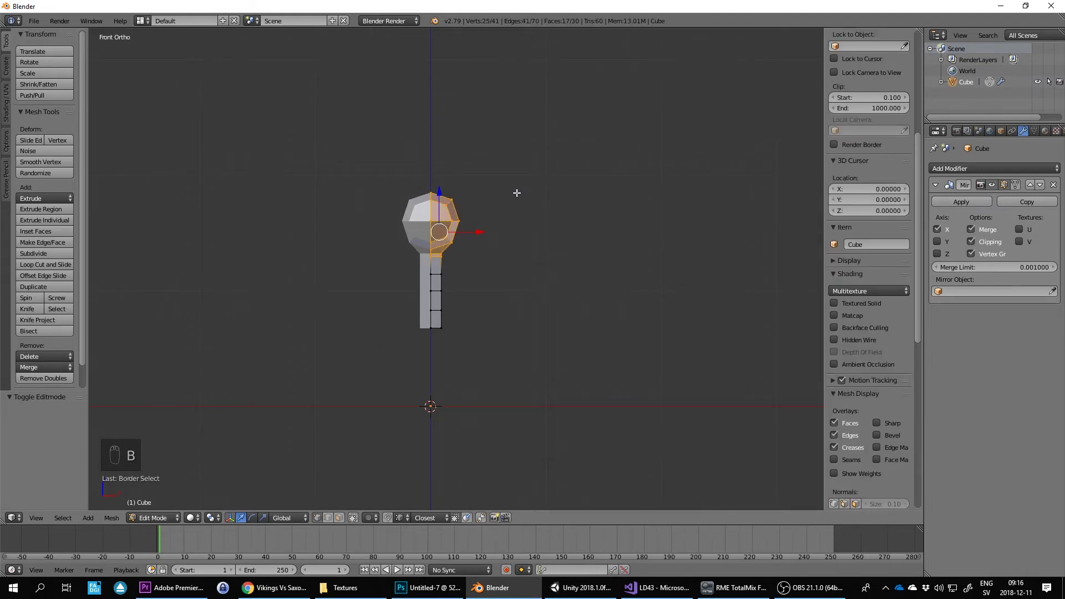
pyautogui.press('s')
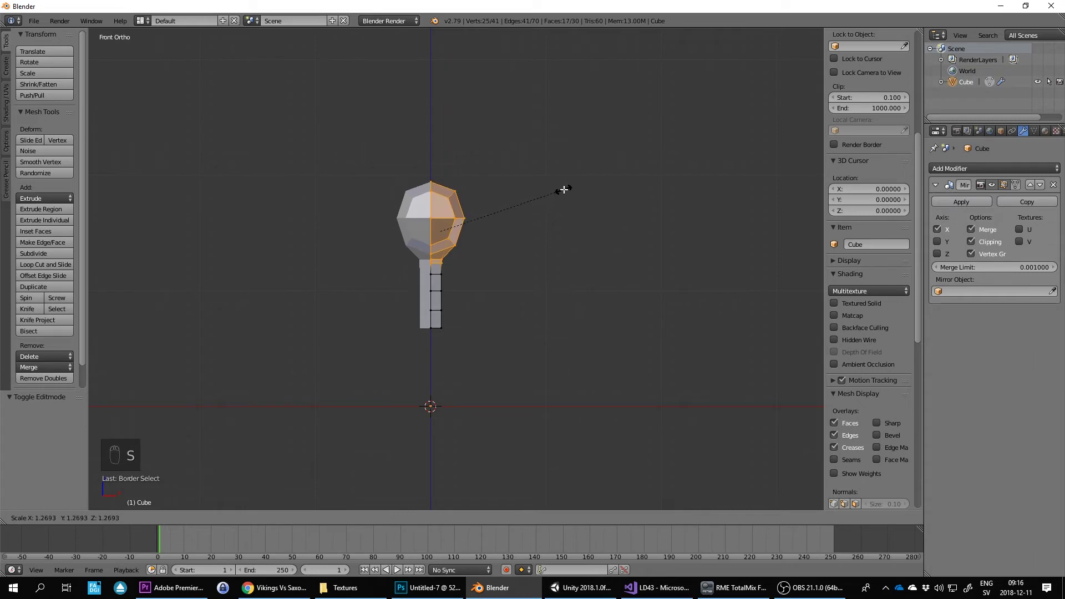
pyautogui.click(573, 190)
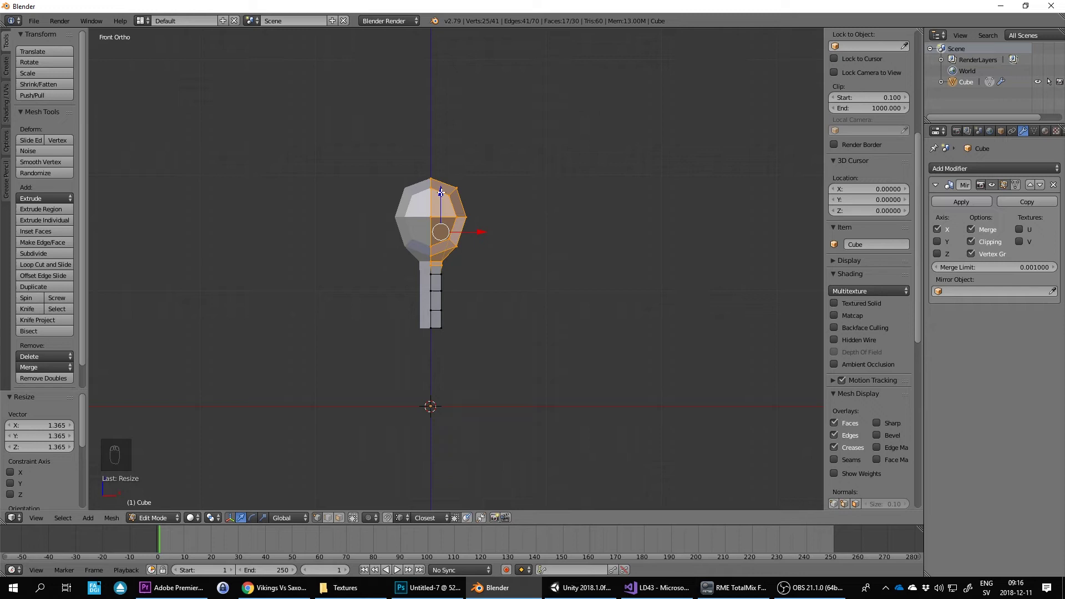
# - Select the whole mesh and lower it 0.115 along Z
pyautogui.press('a')
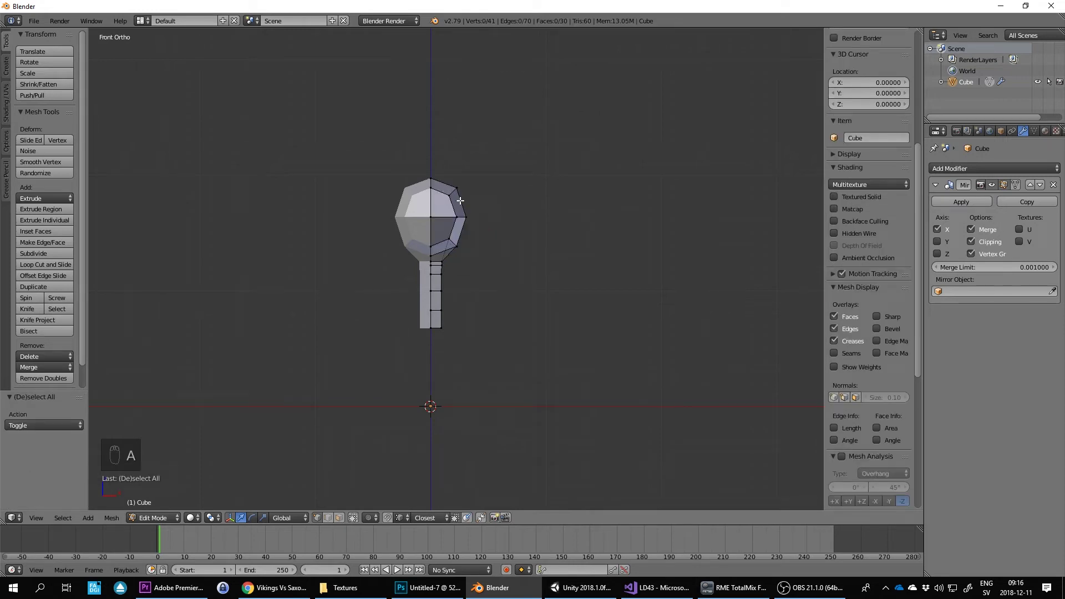
pyautogui.press('a')
pyautogui.moveTo(440, 222); pyautogui.dragTo(455, 235)
pyautogui.scroll(-2, 475, 291)
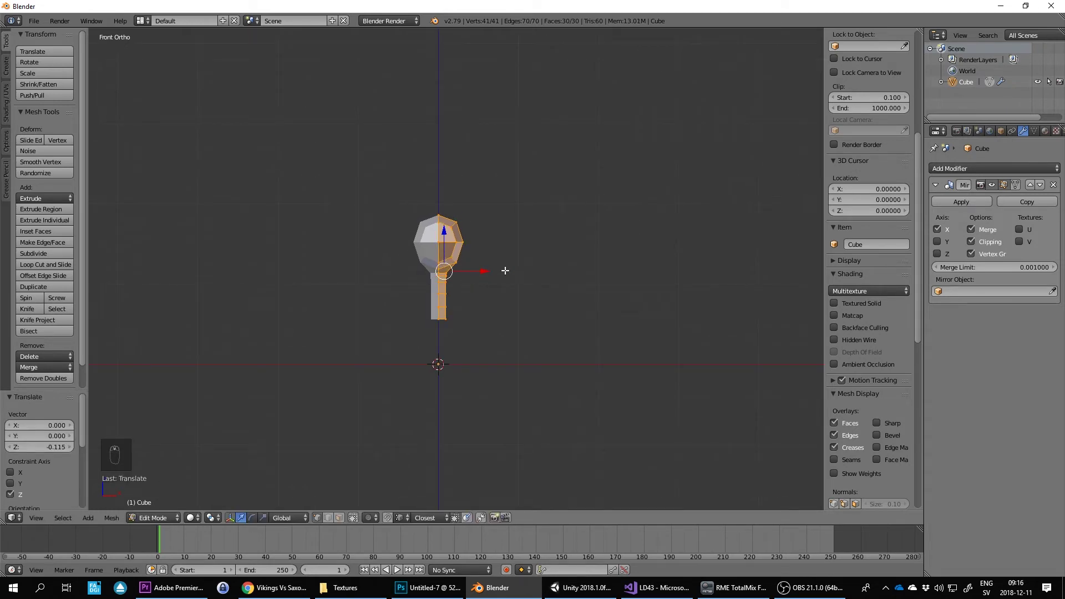
pyautogui.scroll(4, 505, 270)
# - Shift the face where the head meets the column along Y
pyautogui.press('a')
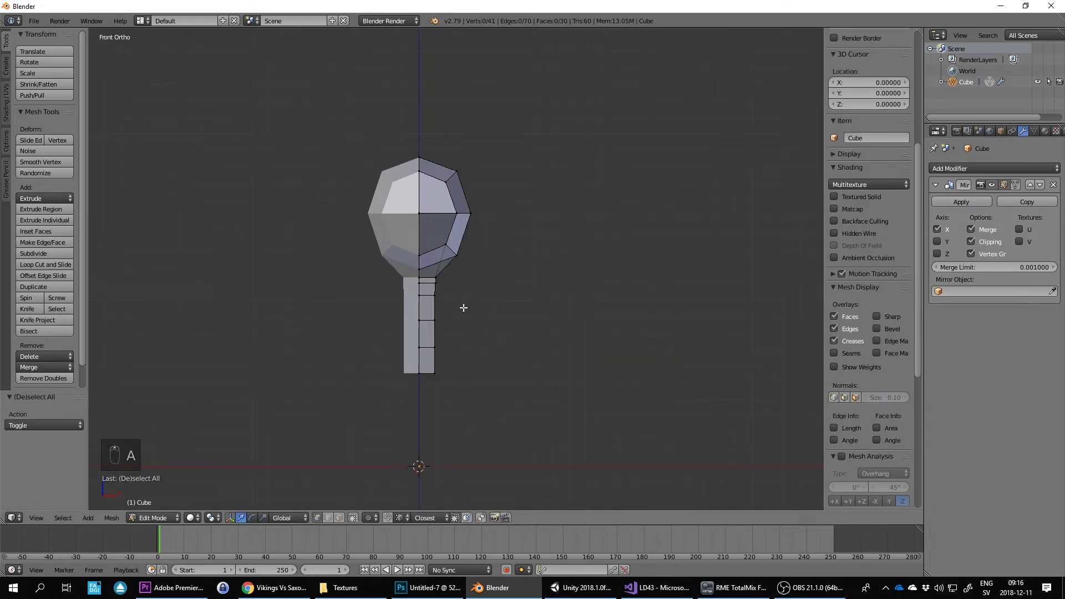
pyautogui.scroll(2, 448, 291)
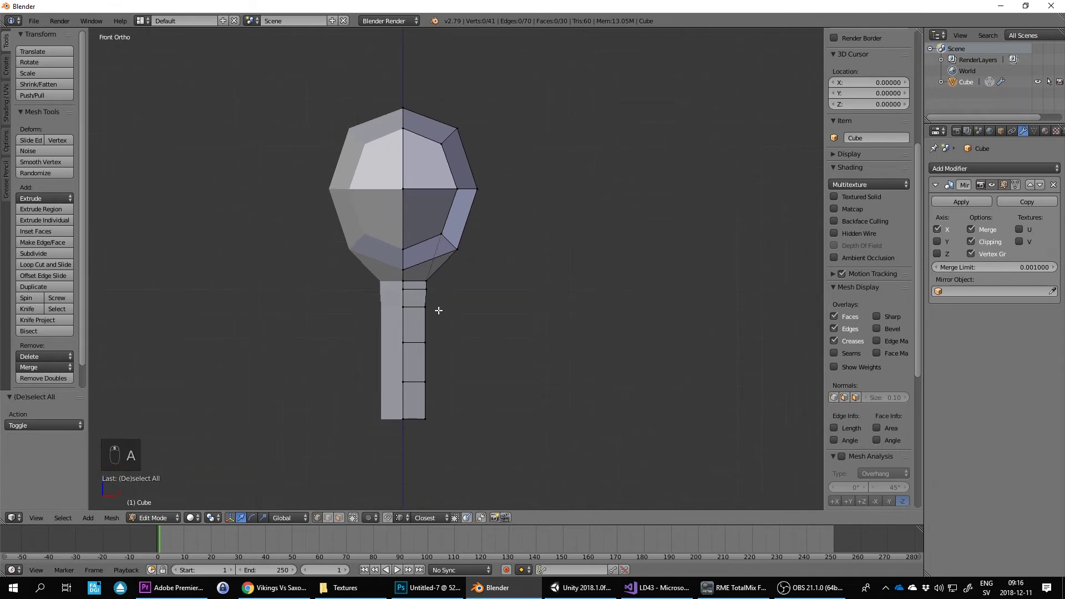
pyautogui.moveTo(549, 281); pyautogui.dragTo(491, 296, button='middle')
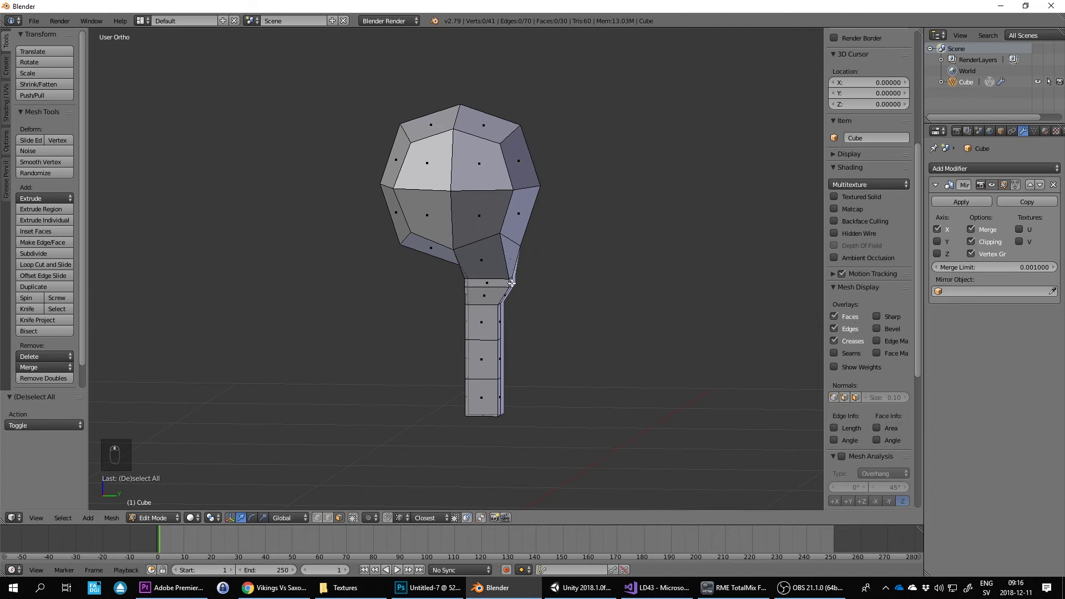
pyautogui.rightClick(511, 283)
pyautogui.moveTo(537, 282); pyautogui.dragTo(526, 289)
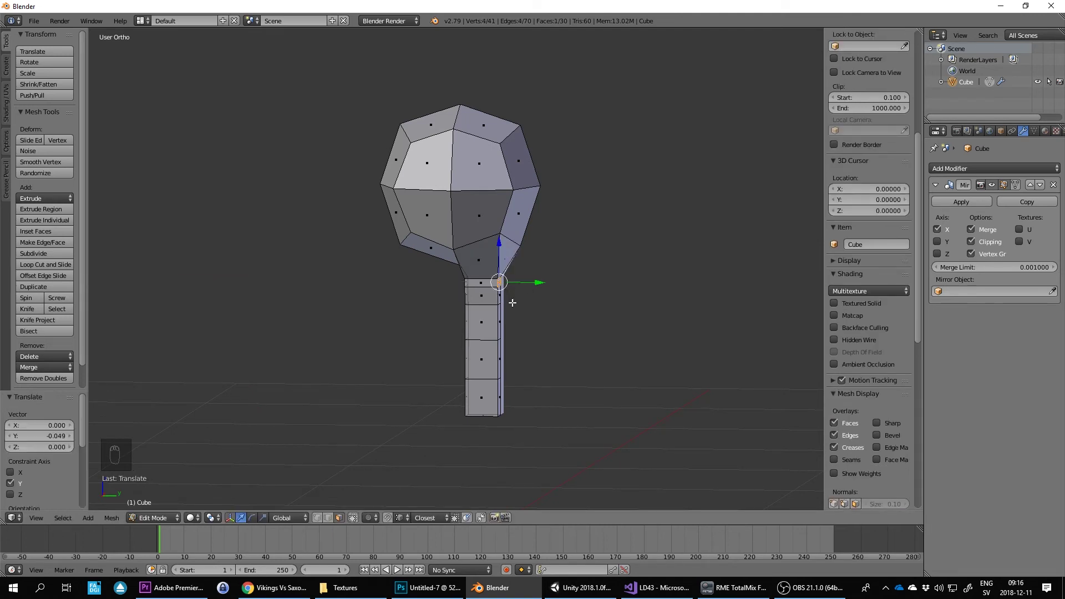
pyautogui.moveTo(512, 302); pyautogui.dragTo(618, 318, button='middle')
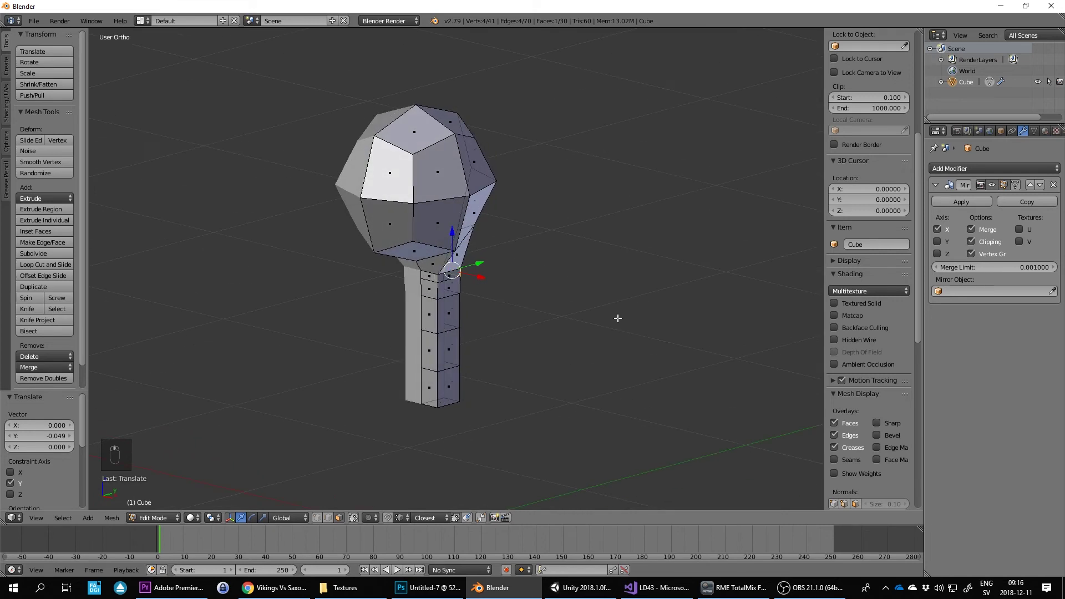
pyautogui.rightClick(454, 293)
pyautogui.moveTo(453, 293); pyautogui.dragTo(525, 292, button='middle')
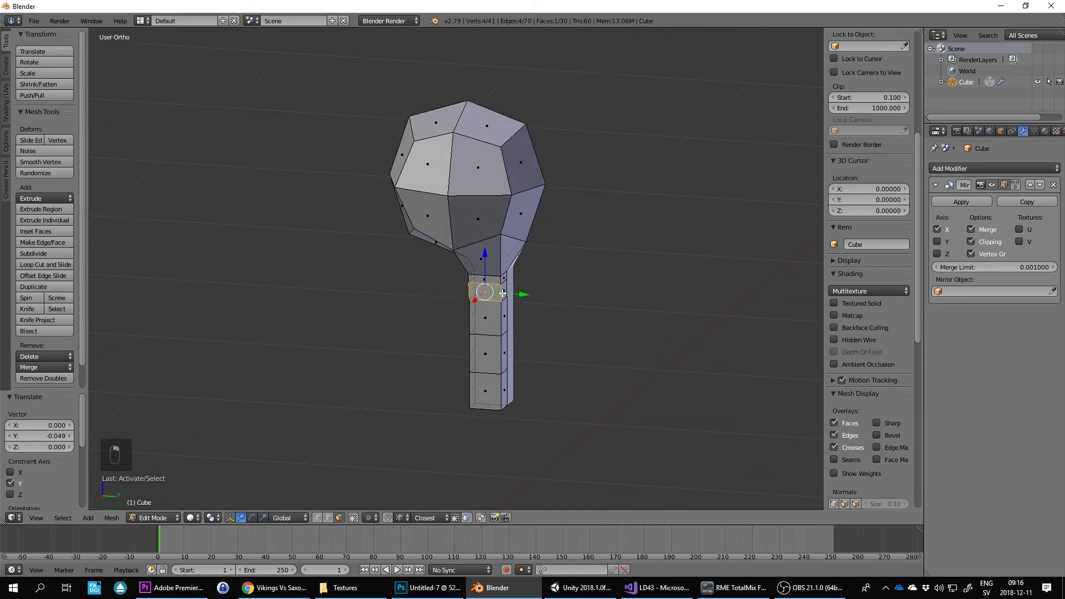
# - Push four column faces outward sideways and move two front faces forward to deepen the body
pyautogui.press('KP_1')
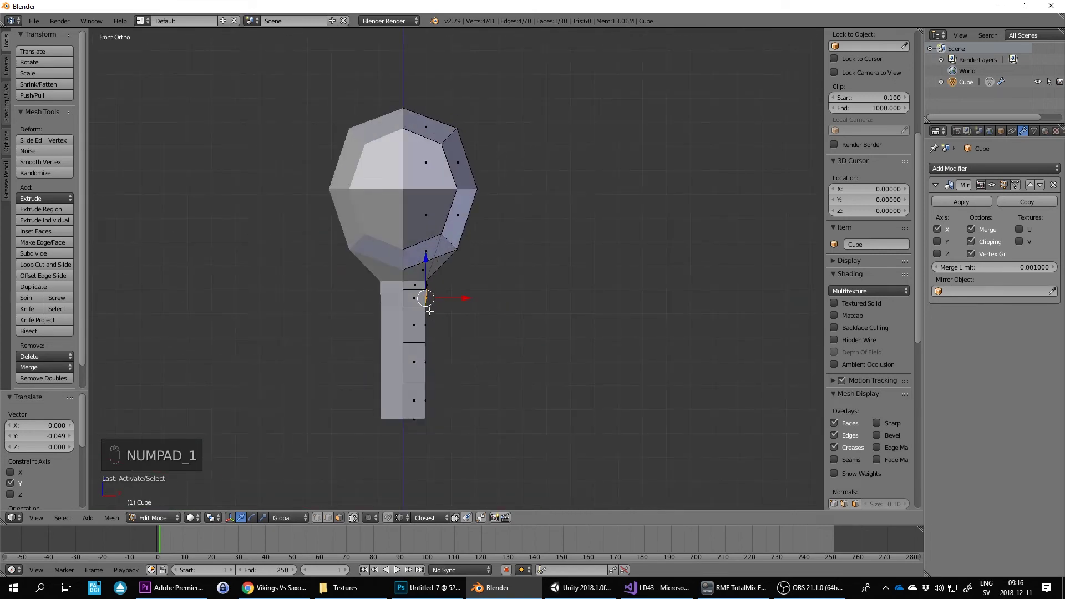
pyautogui.moveTo(464, 302); pyautogui.dragTo(445, 369, button='middle')
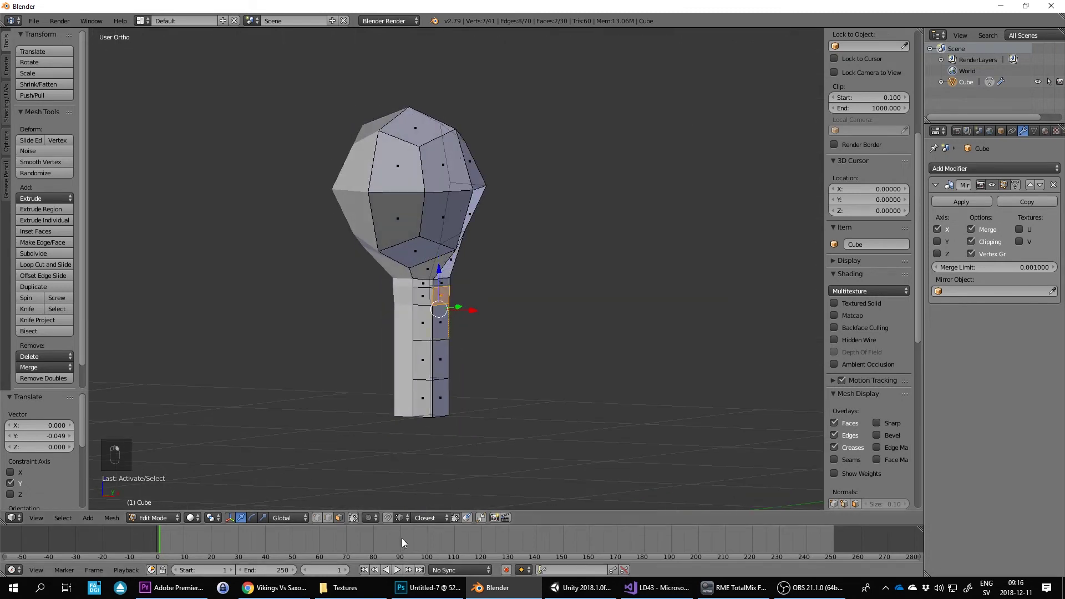
pyautogui.moveTo(526, 305); pyautogui.dragTo(499, 427, button='middle')
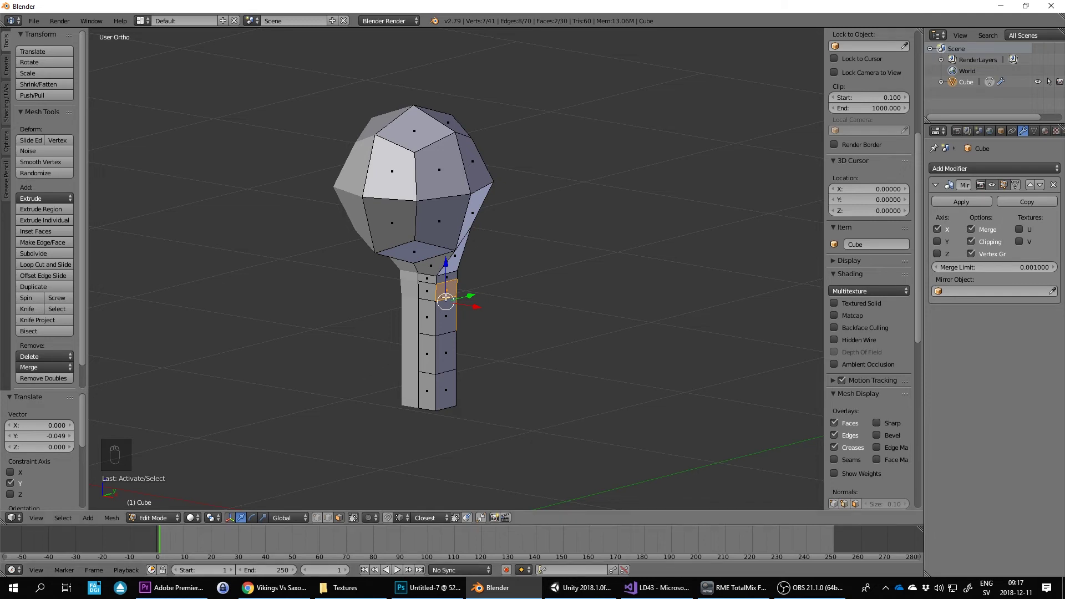
pyautogui.rightClick(446, 314)
pyautogui.keyDown('shift'); pyautogui.rightClick(449, 290); pyautogui.keyUp('shift')
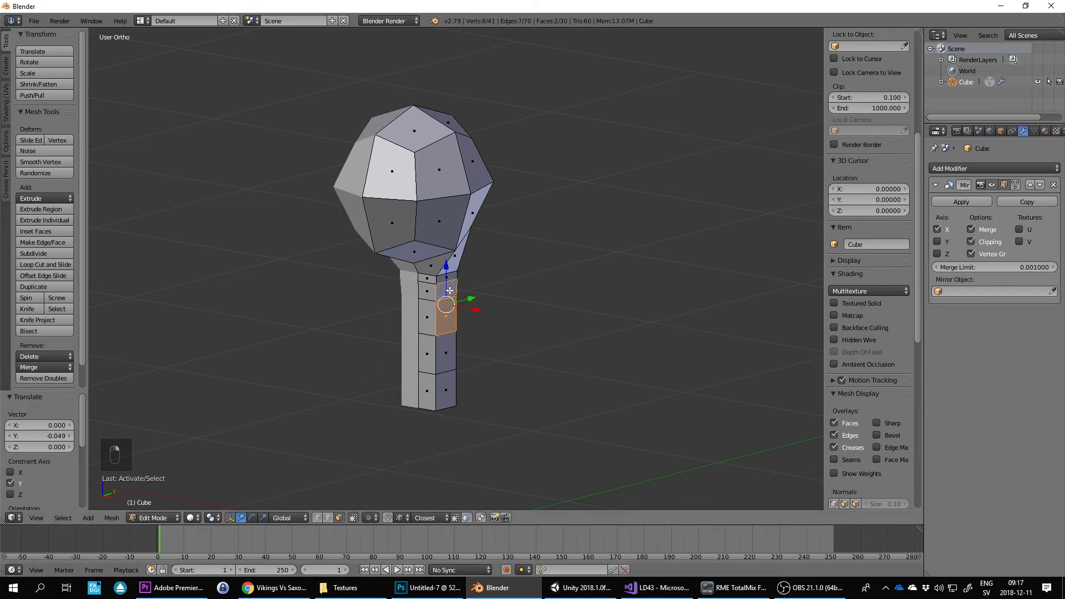
pyautogui.keyDown('shift'); pyautogui.rightClick(444, 355); pyautogui.keyUp('shift')
pyautogui.keyDown('shift'); pyautogui.rightClick(449, 392); pyautogui.keyUp('shift')
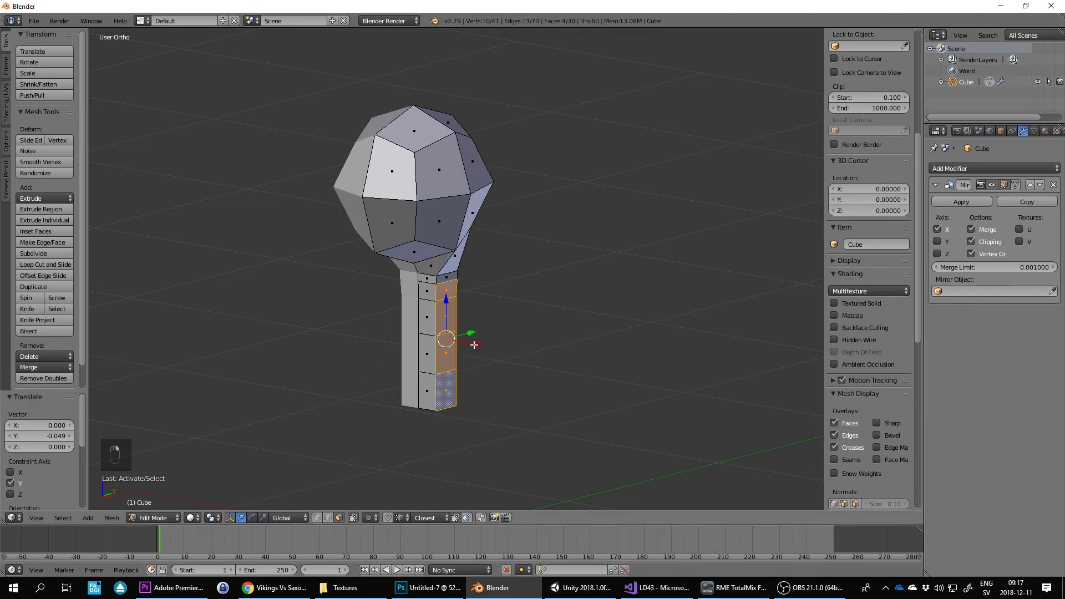
pyautogui.moveTo(474, 344); pyautogui.dragTo(452, 338)
pyautogui.rightClick(436, 322)
pyautogui.keyDown('shift'); pyautogui.rightClick(439, 359); pyautogui.keyUp('shift')
pyautogui.moveTo(452, 339); pyautogui.dragTo(506, 328, button='middle')
# - Move two side faces outward in depth and nudge a lower side face along Y
pyautogui.rightClick(506, 328)
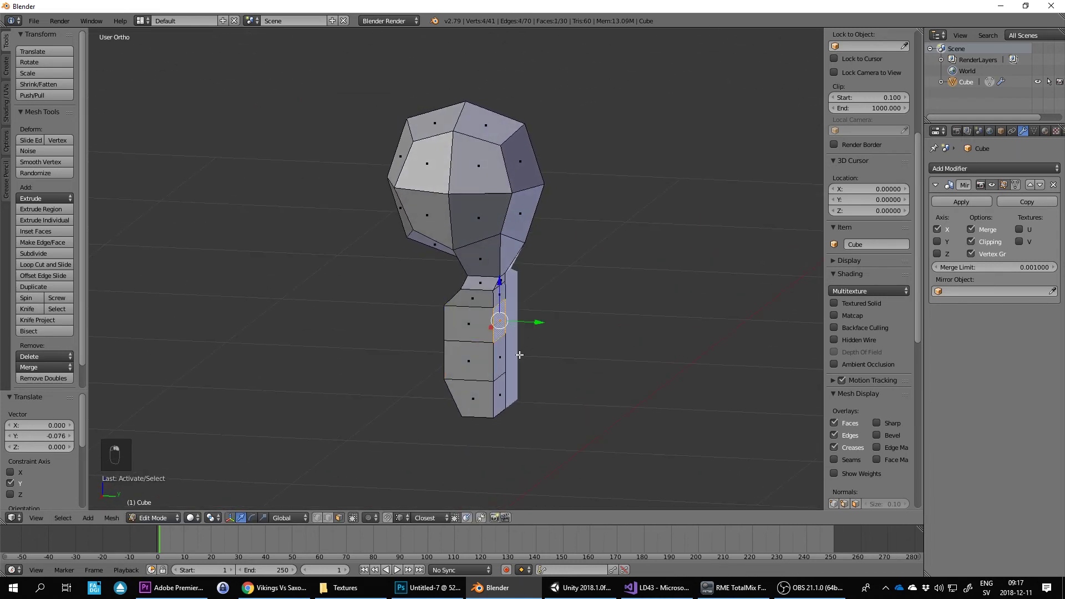
pyautogui.keyDown('shift'); pyautogui.rightClick(498, 357); pyautogui.keyUp('shift')
pyautogui.moveTo(542, 342)
pyautogui.mouseDown()
pyautogui.moveTo(554, 344)
pyautogui.moveTo(557, 328)
pyautogui.moveTo(545, 336)
pyautogui.mouseUp()
pyautogui.rightClick(511, 389)
pyautogui.press('g')
pyautogui.press('y')
pyautogui.click(541, 384)
# - Redo the lower side face's Y nudge of about 0.019, check the Right view, and deselect
pyautogui.rightClick(523, 324)
pyautogui.hotkey('ctrl', 'z')
pyautogui.rightClick(518, 356)
pyautogui.press('g')
pyautogui.press('y')
pyautogui.click(550, 355)
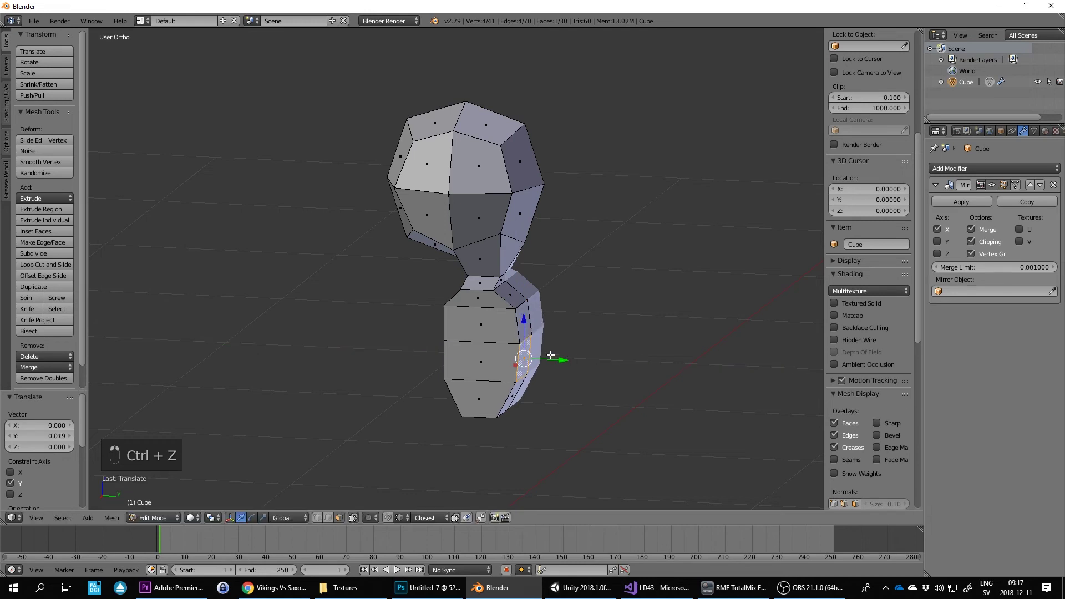
pyautogui.press('KP_1')
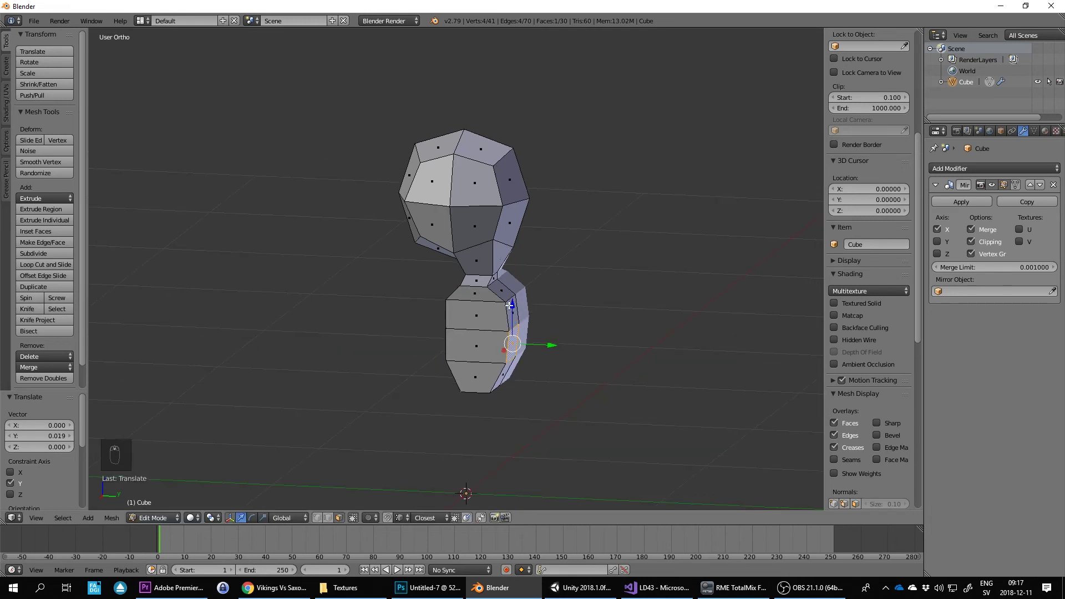
pyautogui.press('KP_3')
pyautogui.press('a')
pyautogui.press('a')
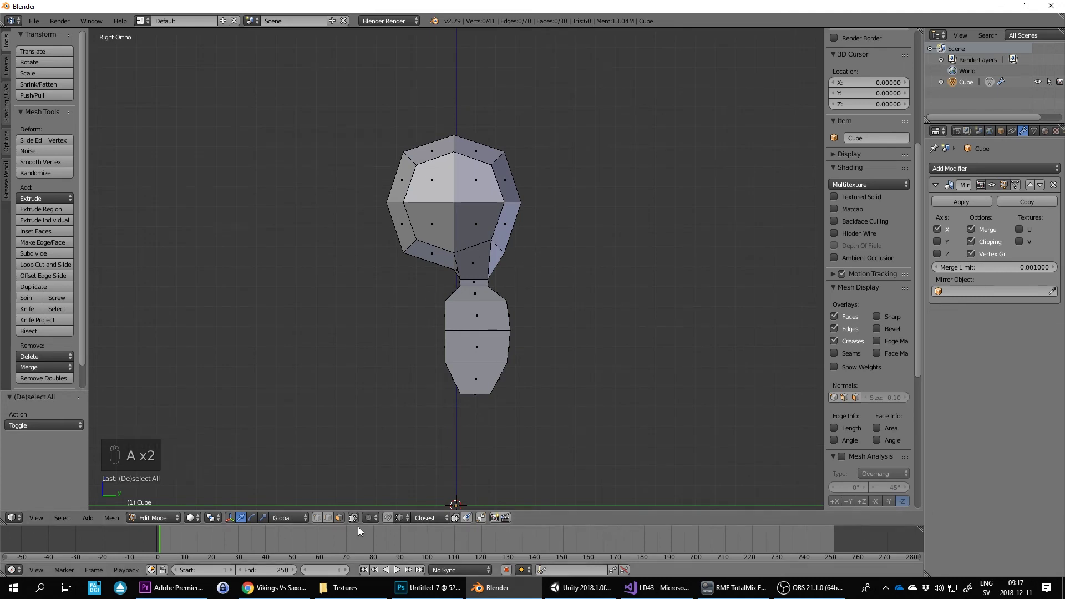
# - In vertex mode, box-select the whole lower body and shift it back under the head
pyautogui.click(328, 517)
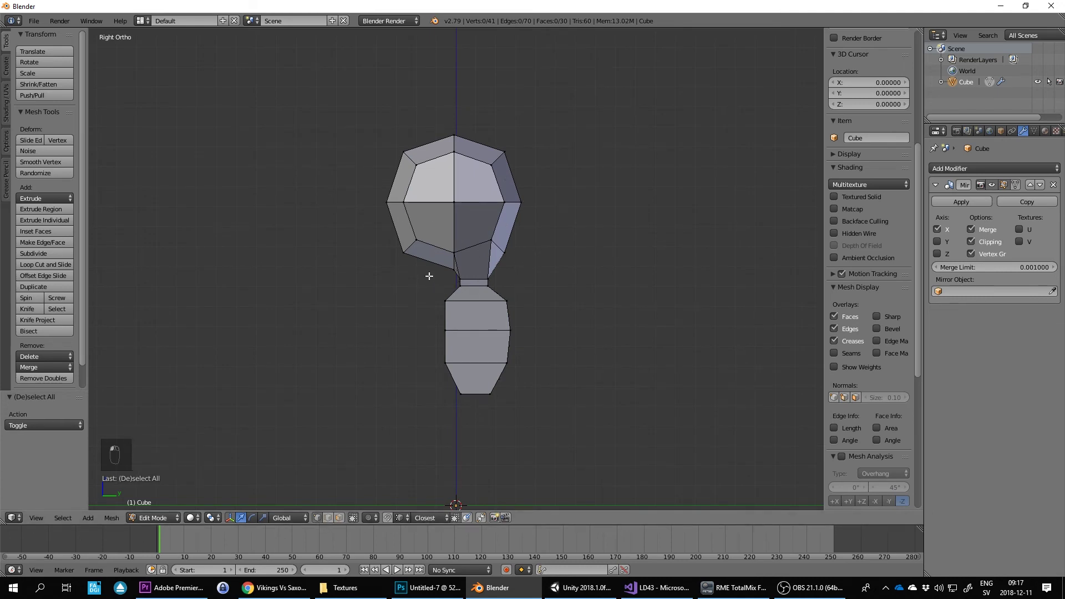
pyautogui.press('b')
pyautogui.moveTo(430, 276); pyautogui.dragTo(596, 411)
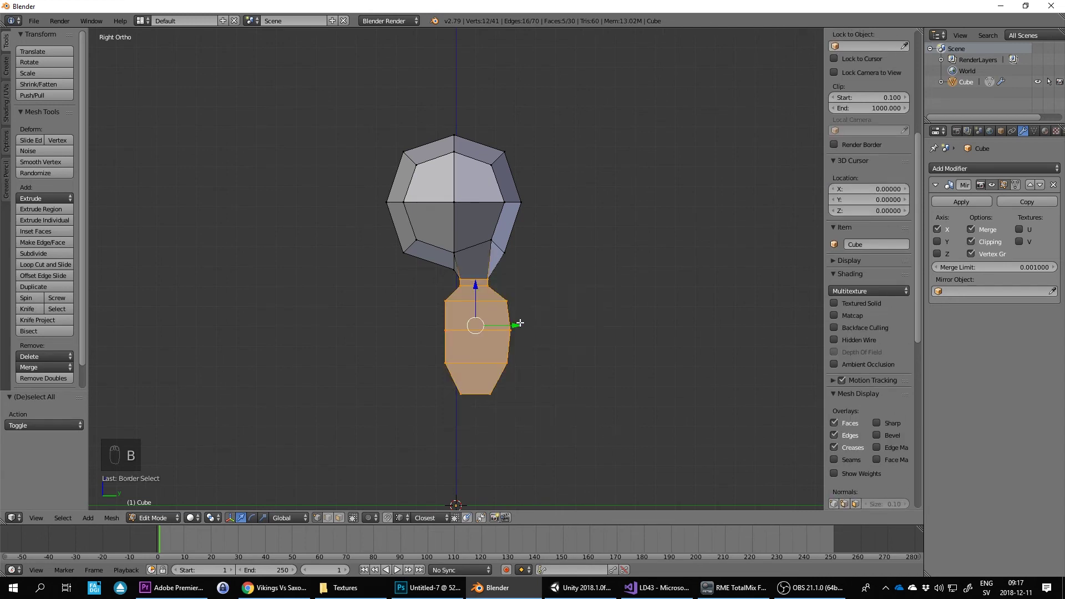
pyautogui.moveTo(518, 325); pyautogui.dragTo(538, 327)
pyautogui.hotkey('ctrl', 'z')
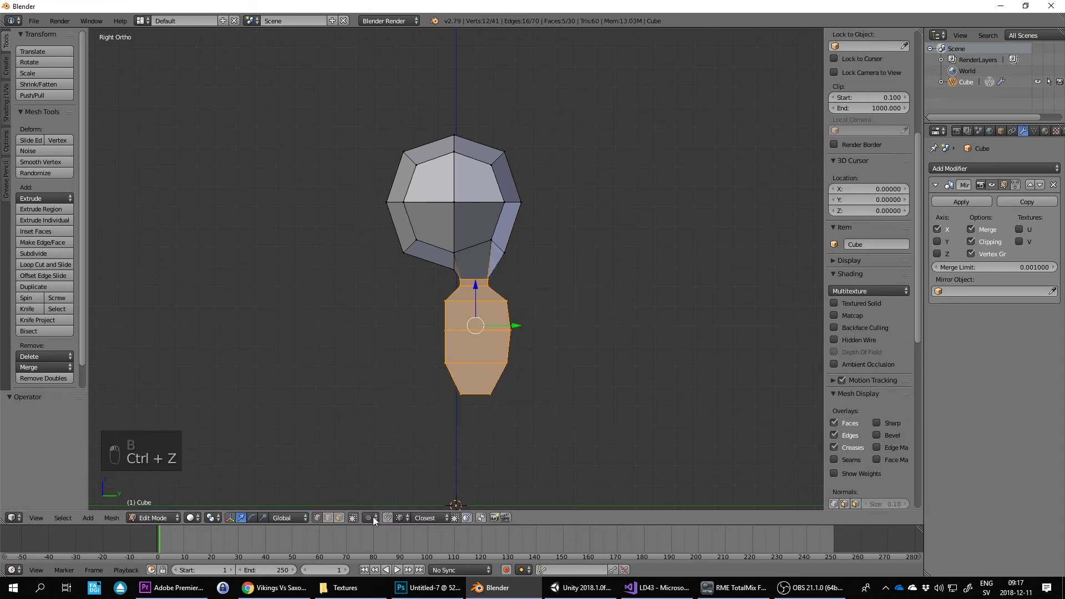
pyautogui.press('a')
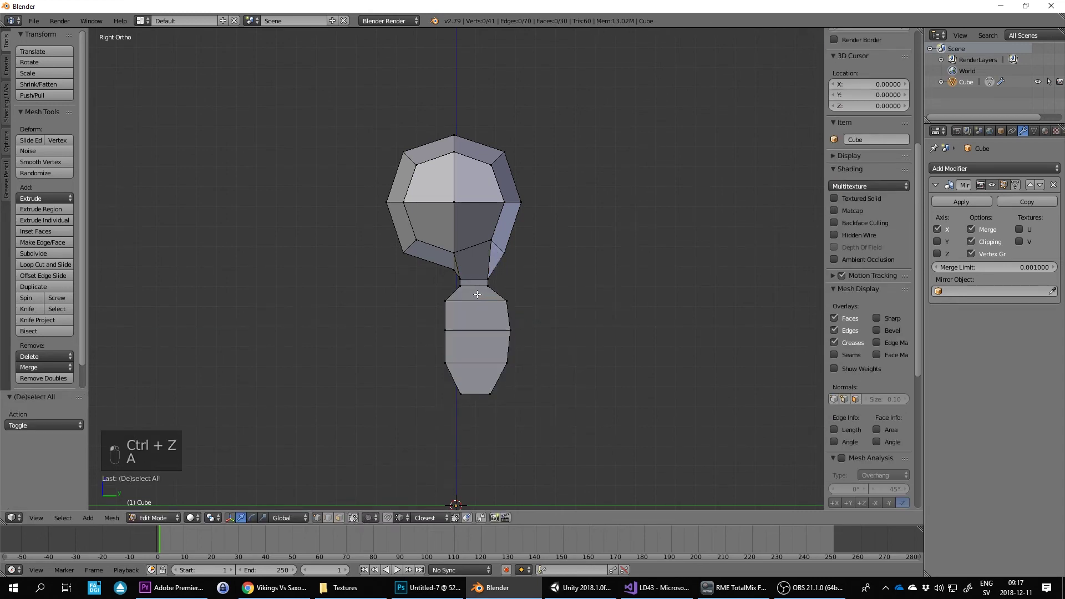
pyautogui.press('b')
pyautogui.moveTo(433, 273); pyautogui.dragTo(616, 434)
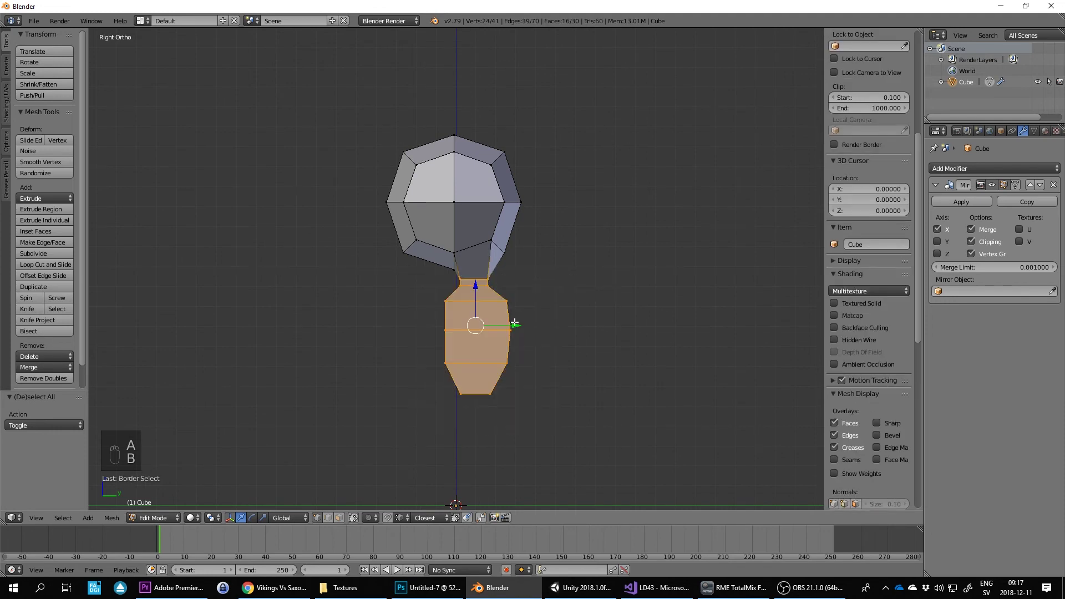
pyautogui.moveTo(515, 322); pyautogui.dragTo(530, 324)
pyautogui.press('a')
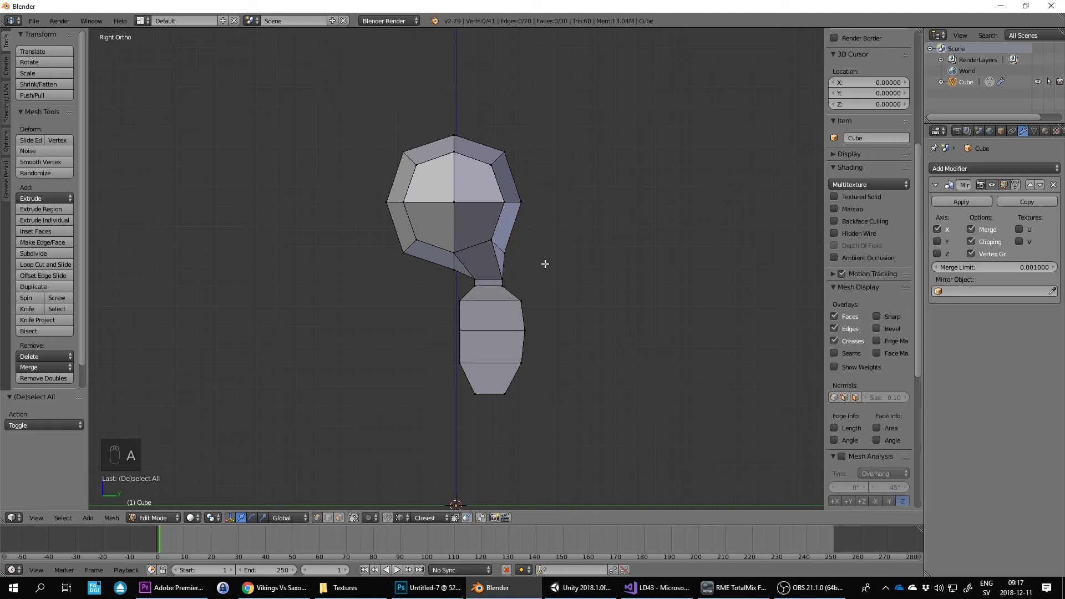
# - Box-select neck vertices and try moving them, cancelling each attempt
pyautogui.press('b')
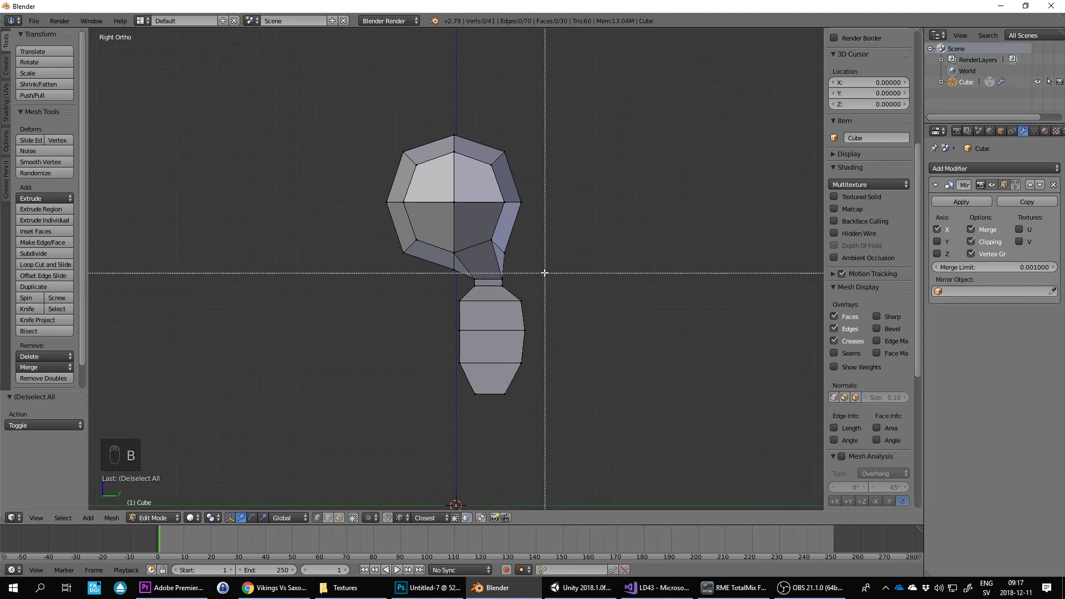
pyautogui.moveTo(500, 272); pyautogui.dragTo(524, 291)
pyautogui.press('g')
pyautogui.rightClick(526, 280)
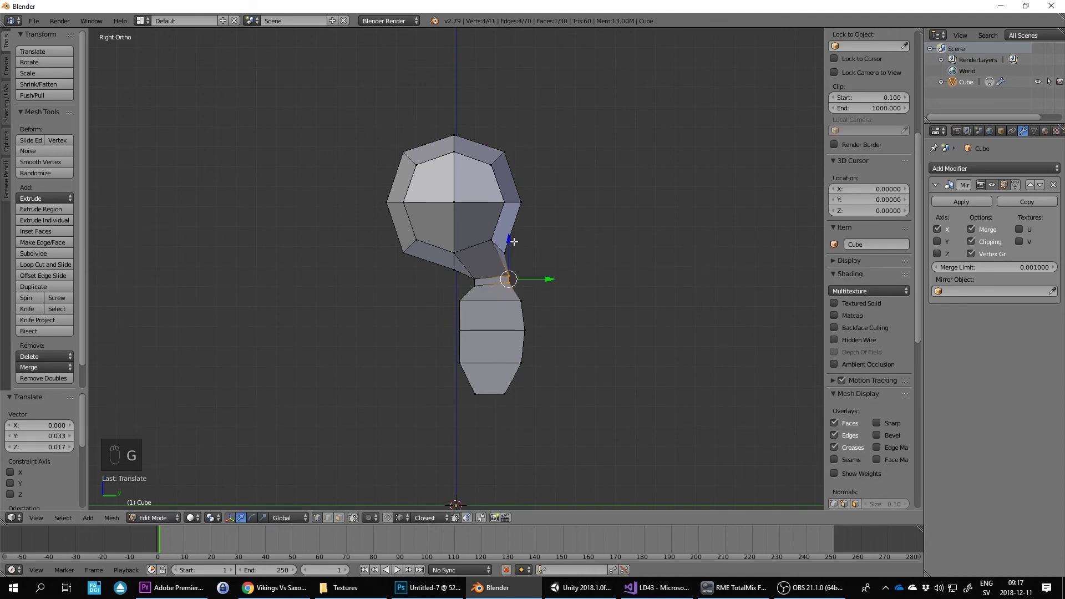
pyautogui.press('a')
pyautogui.press('b')
pyautogui.moveTo(506, 238); pyautogui.dragTo(566, 440)
pyautogui.press('g')
pyautogui.rightClick(527, 248)
pyautogui.press('a')
# - Push the back edge of neck and body backward, then raise the neck vertex up and back
pyautogui.press('b')
pyautogui.moveTo(557, 334); pyautogui.dragTo(570, 345)
pyautogui.press('a')
pyautogui.press('b')
pyautogui.moveTo(506, 244); pyautogui.dragTo(513, 283)
pyautogui.press('g')
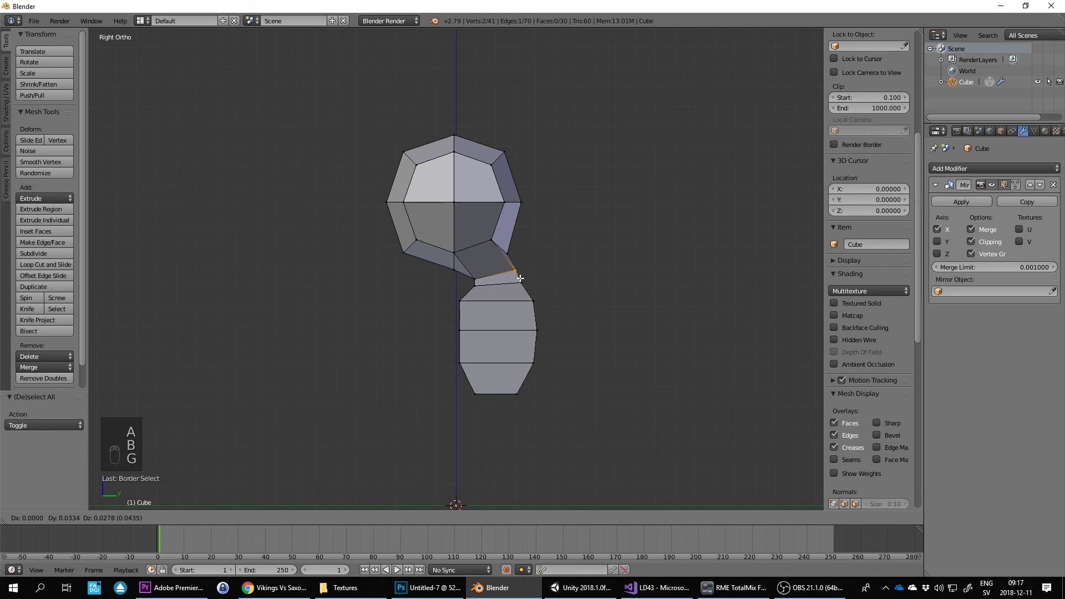
pyautogui.click(515, 279)
pyautogui.moveTo(509, 339)
pyautogui.mouseDown(button='middle')
pyautogui.moveTo(608, 349)
pyautogui.moveTo(580, 311)
pyautogui.moveTo(499, 344)
pyautogui.mouseUp(button='middle')
pyautogui.press('KP_1')
# - In face mode, pull the torso's upper side face outward to widen it
pyautogui.click(339, 518)
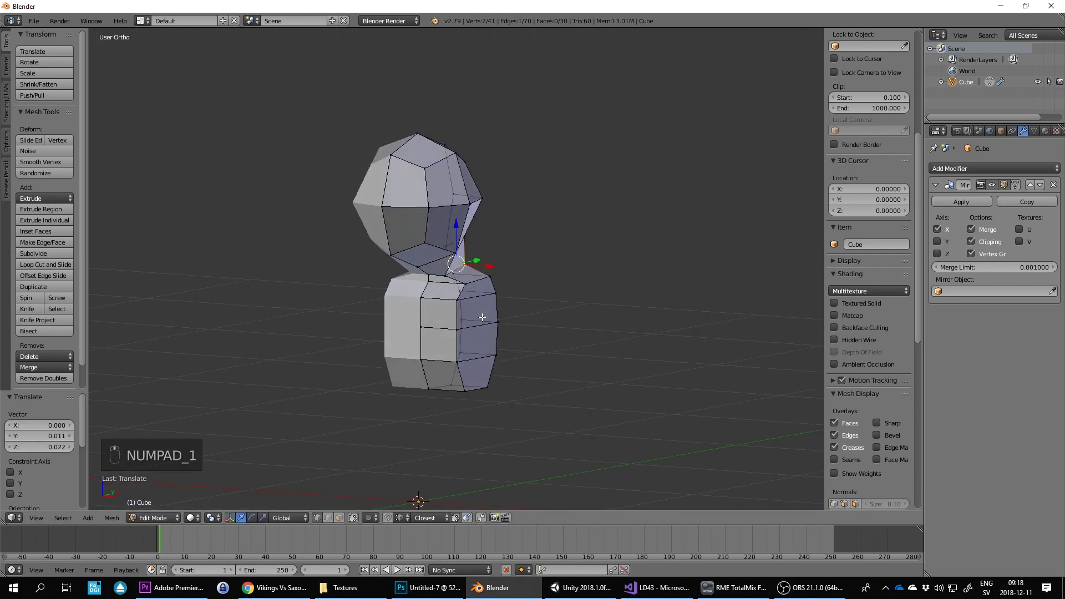
pyautogui.rightClick(485, 304)
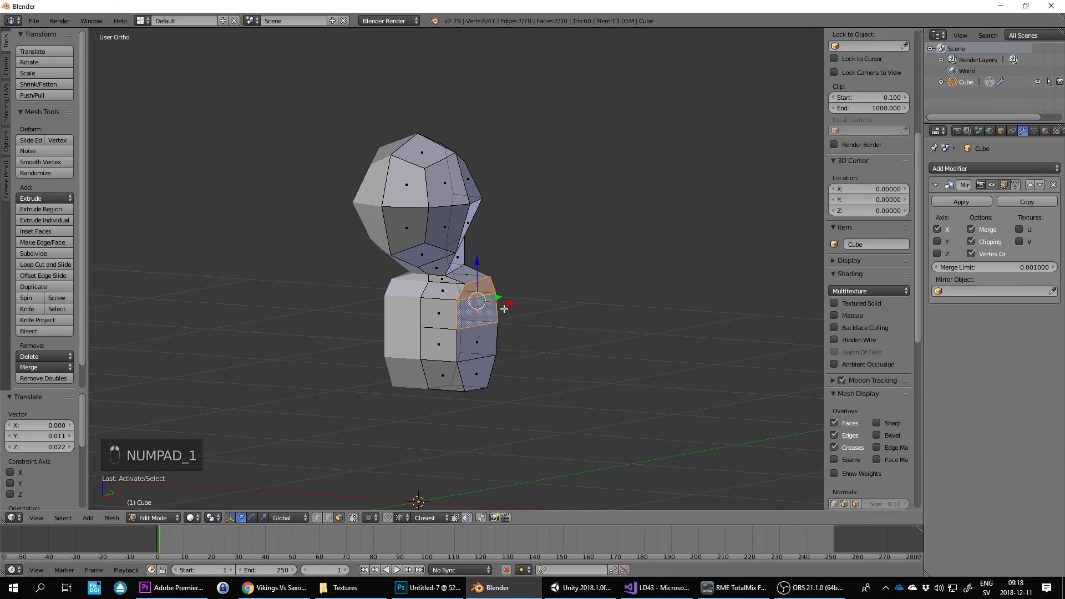
pyautogui.press('KP_1')
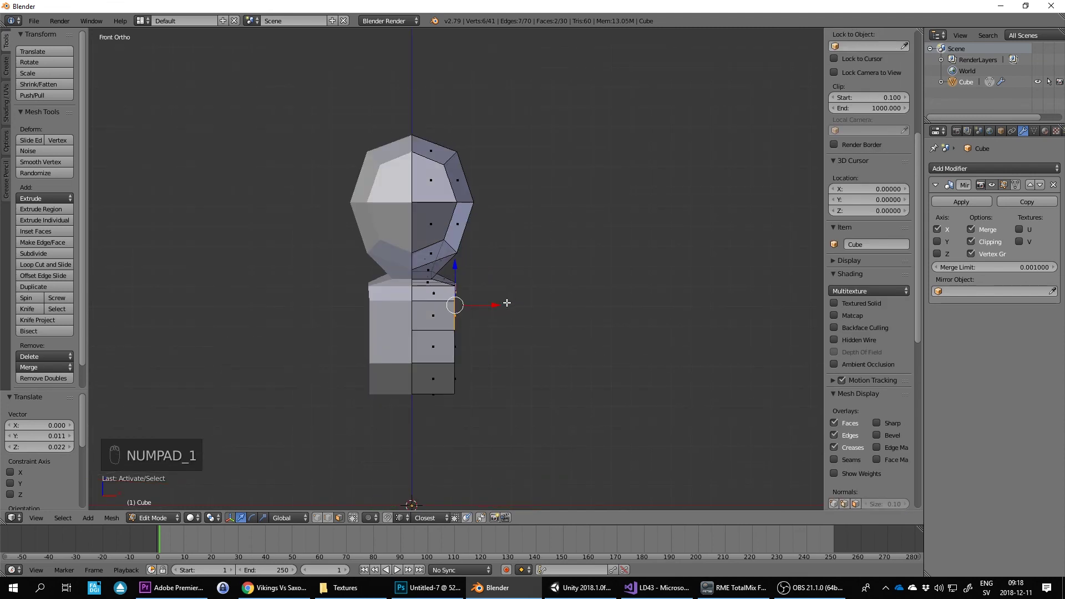
pyautogui.moveTo(490, 304); pyautogui.dragTo(512, 305)
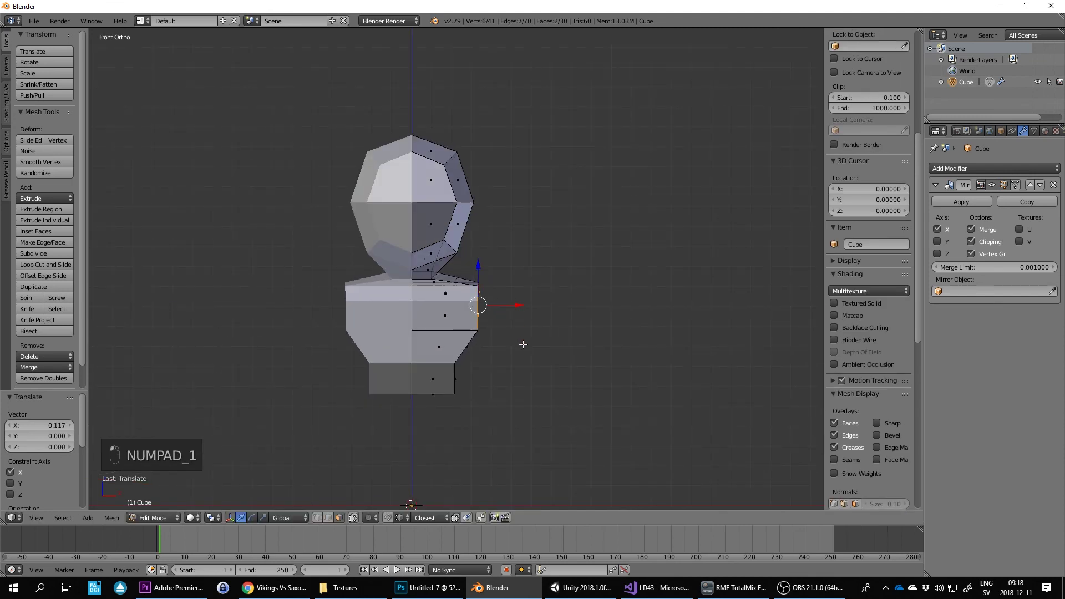
pyautogui.moveTo(511, 305); pyautogui.dragTo(462, 353, button='middle')
# - Select an edge at the torso's lower side and move it outward along X
pyautogui.rightClick(491, 343)
pyautogui.moveTo(522, 345); pyautogui.dragTo(519, 352)
pyautogui.hotkey('ctrl', 'z')
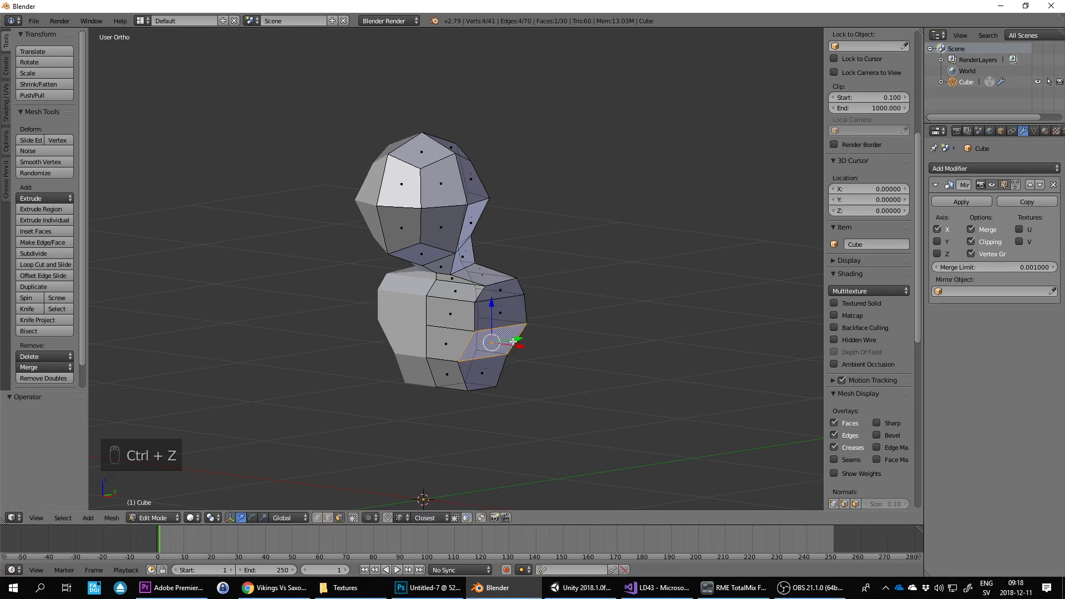
pyautogui.moveTo(513, 340); pyautogui.dragTo(530, 330, button='middle')
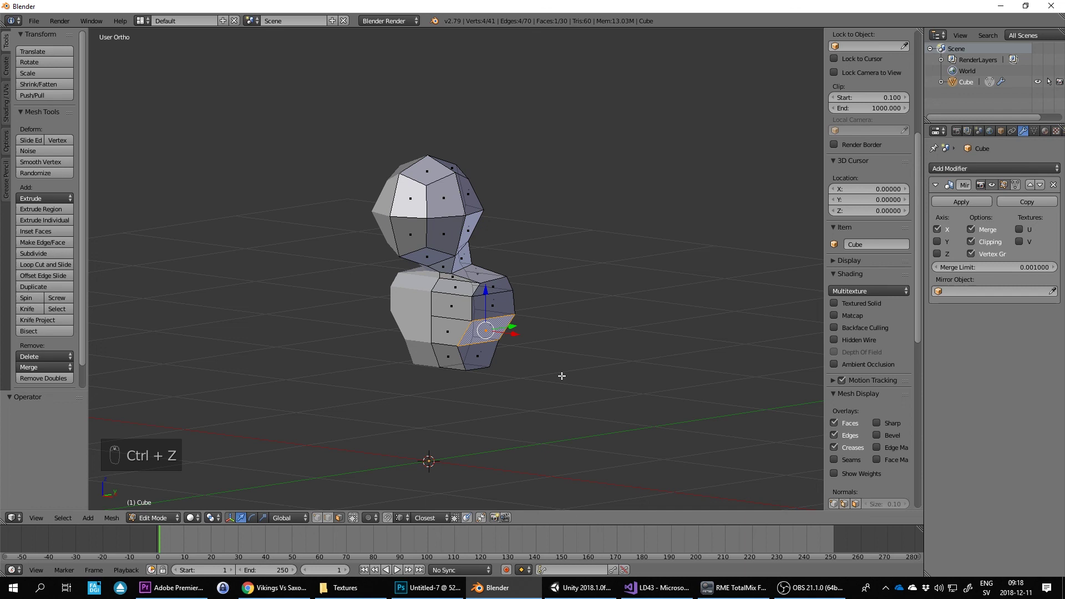
pyautogui.rightClick(494, 353)
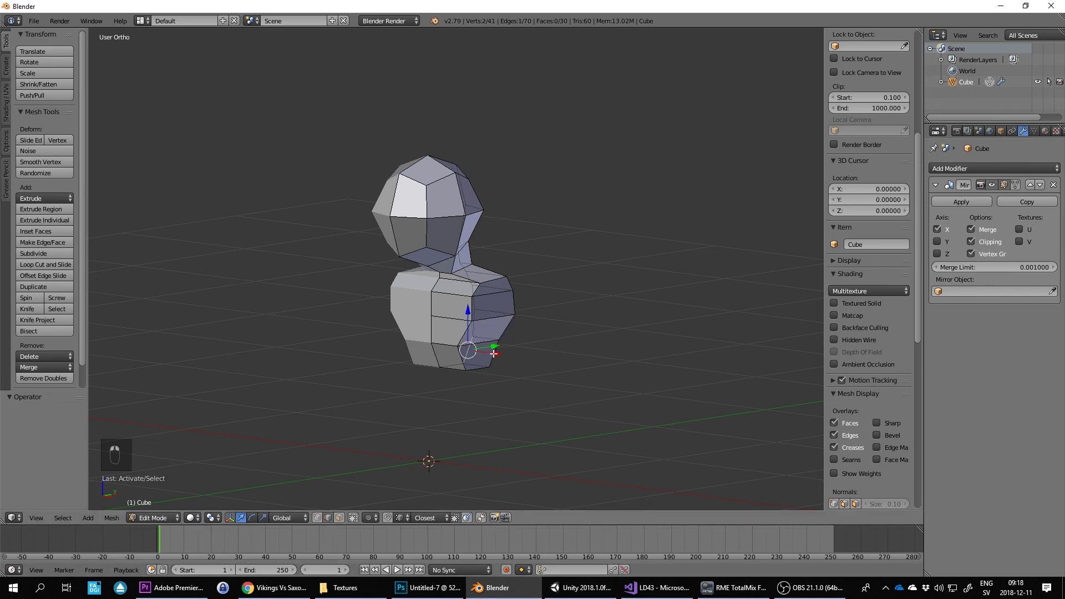
pyautogui.rightClick(494, 353)
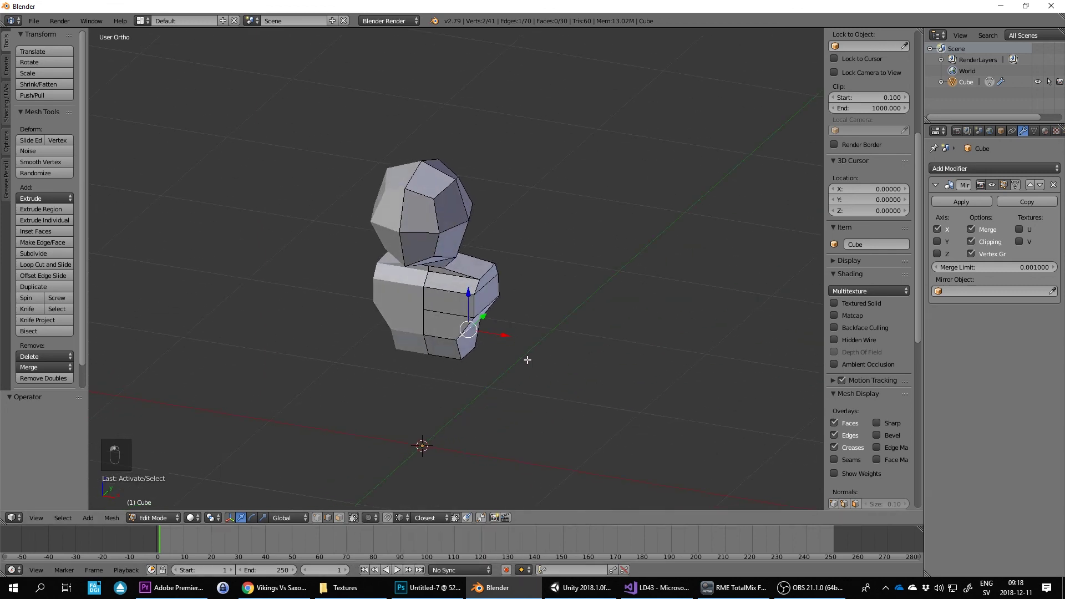
pyautogui.press('g')
pyautogui.press('x')
pyautogui.click(510, 343)
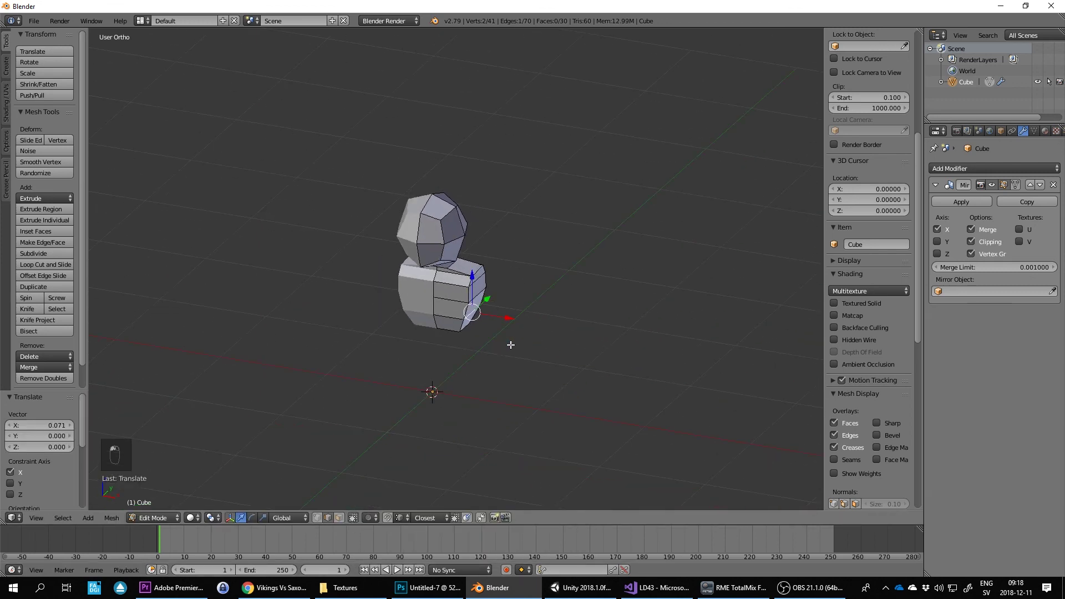